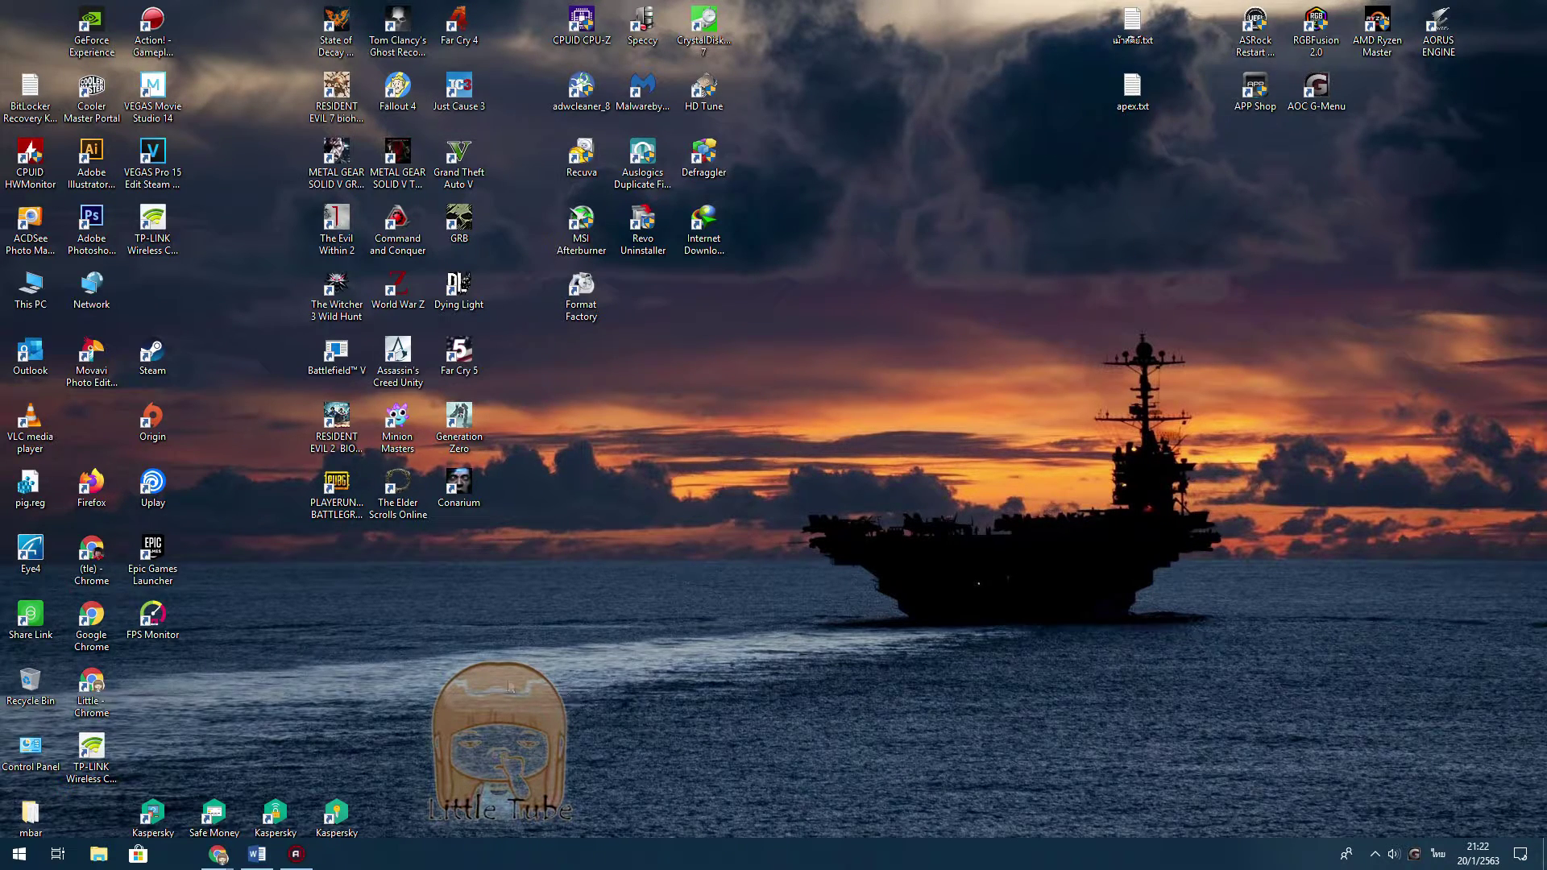
Review the list of five network reset commands in the open Word document, then minimize it.
{"action": "left_click", "coordinate": [258, 854]}
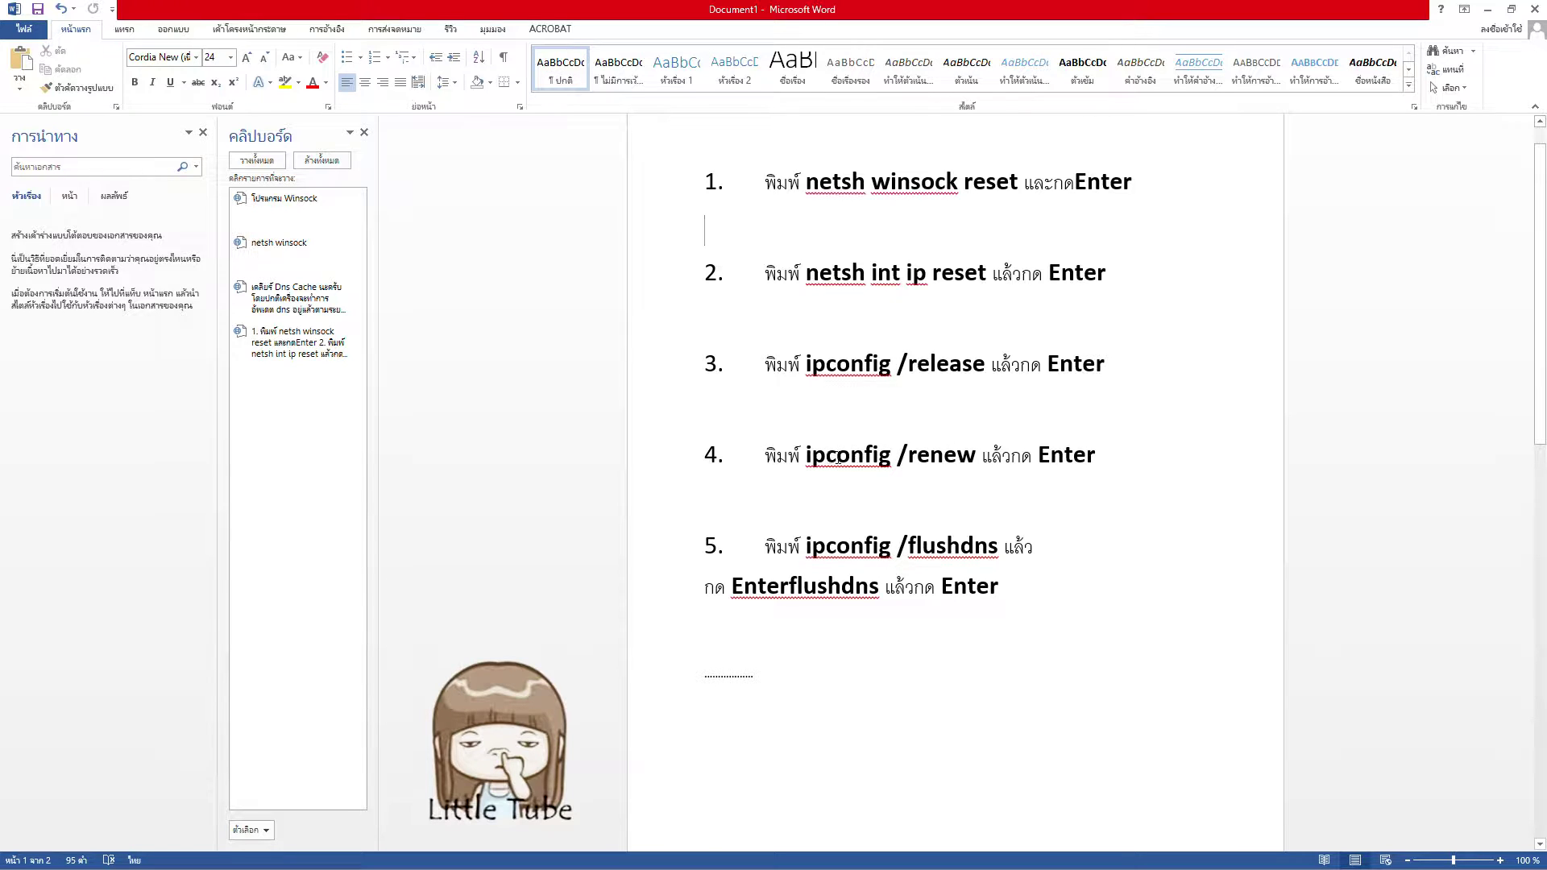
{"action": "scroll", "coordinate": [845, 464], "scroll_direction": "down", "scroll_amount": 1}
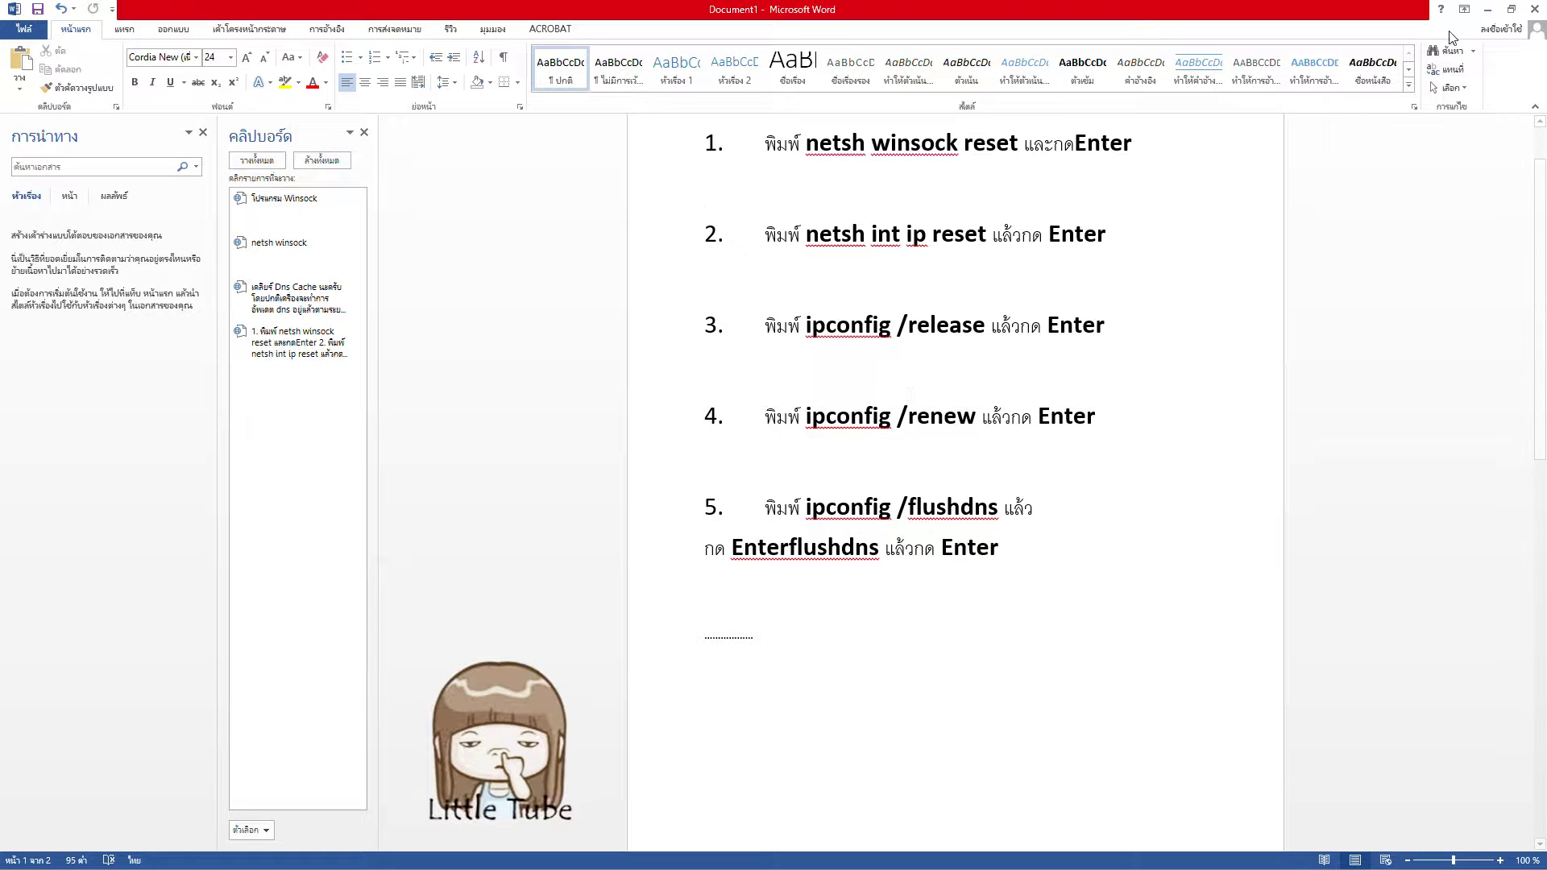
{"action": "left_click", "coordinate": [1488, 9]}
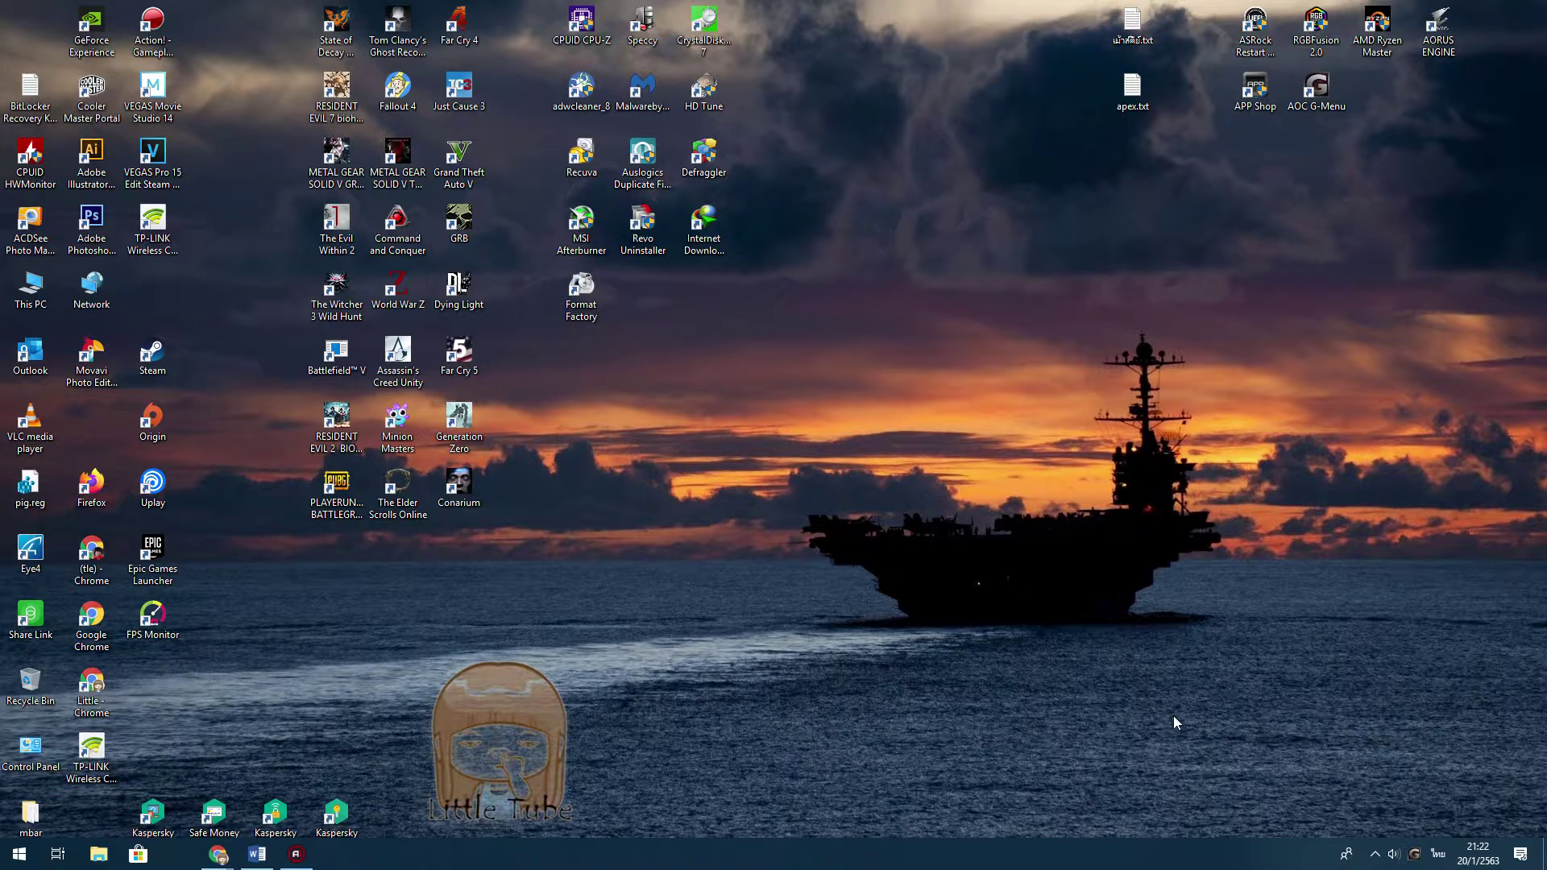
Open the network adapter list from the Network & Internet settings, with the Settings window minimized.
{"action": "left_click", "coordinate": [1521, 854]}
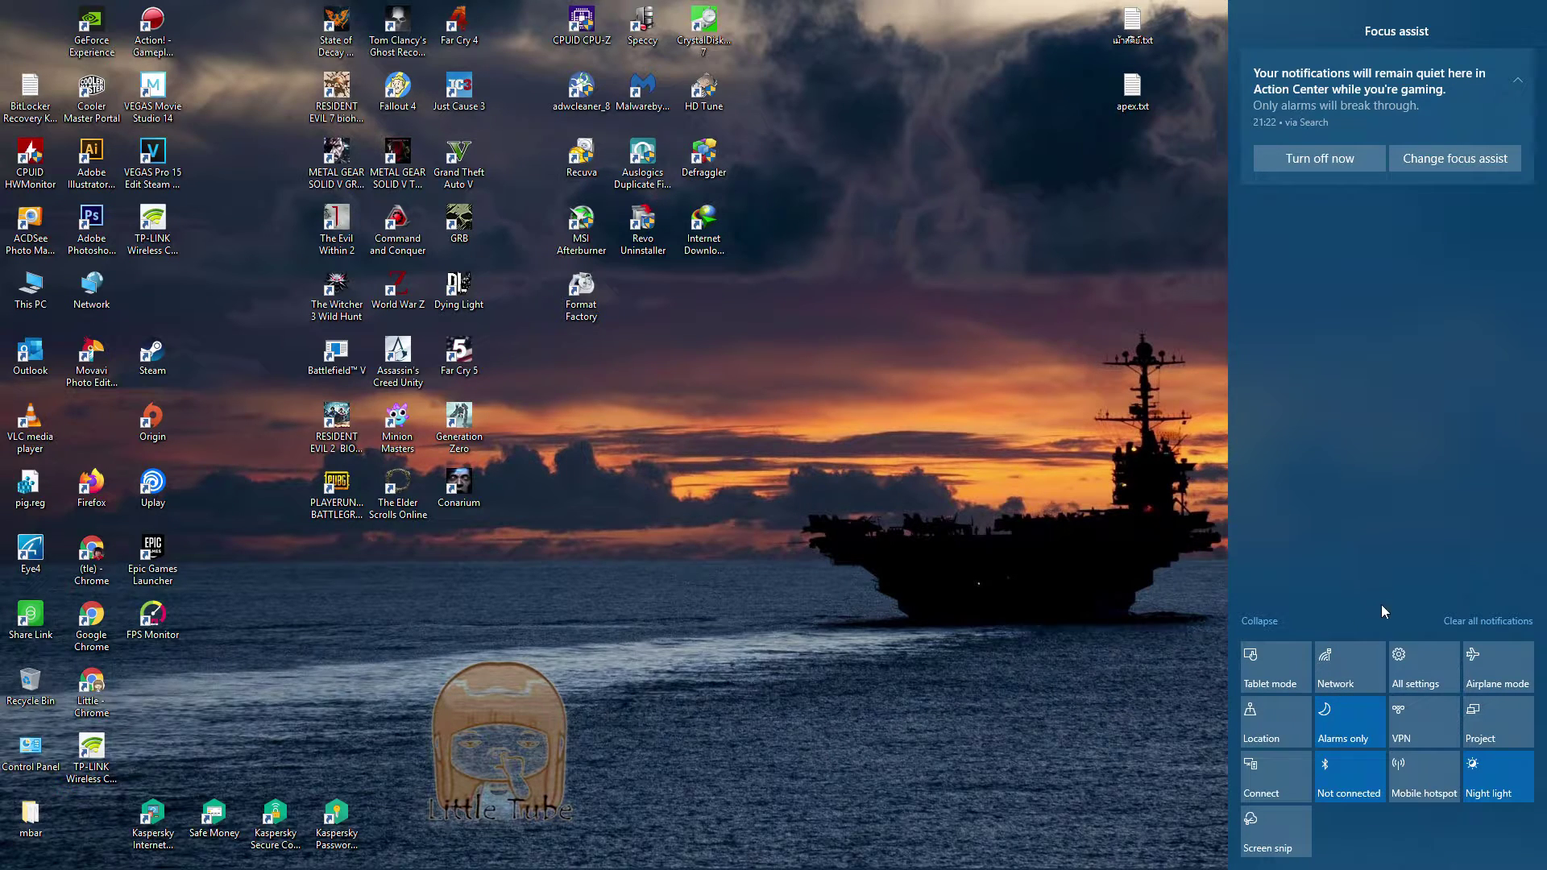
{"action": "left_click", "coordinate": [1408, 663]}
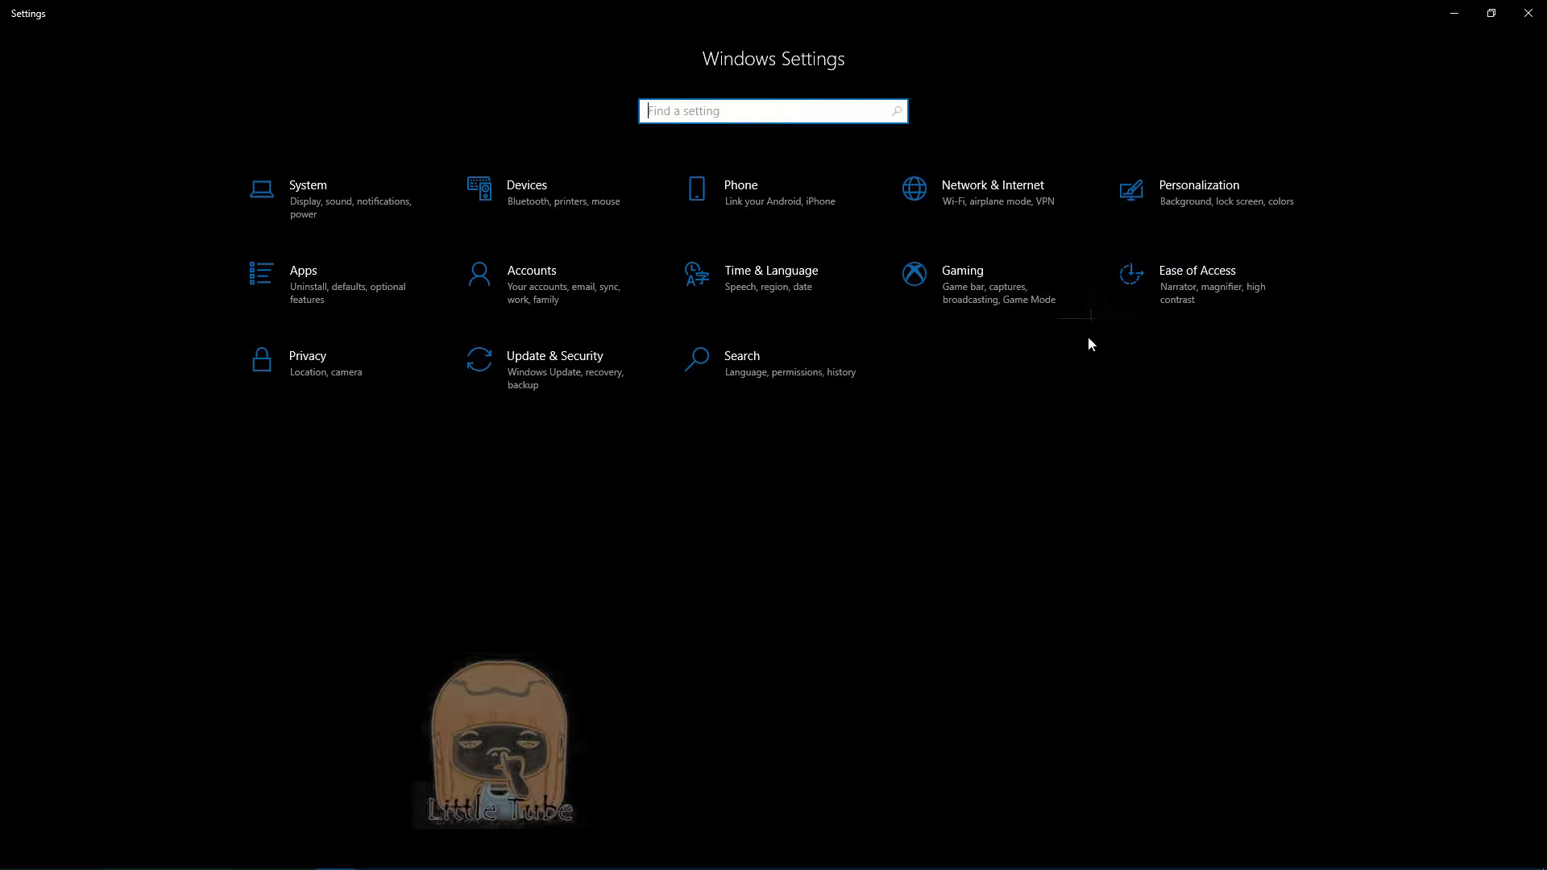
{"action": "left_click", "coordinate": [1014, 195]}
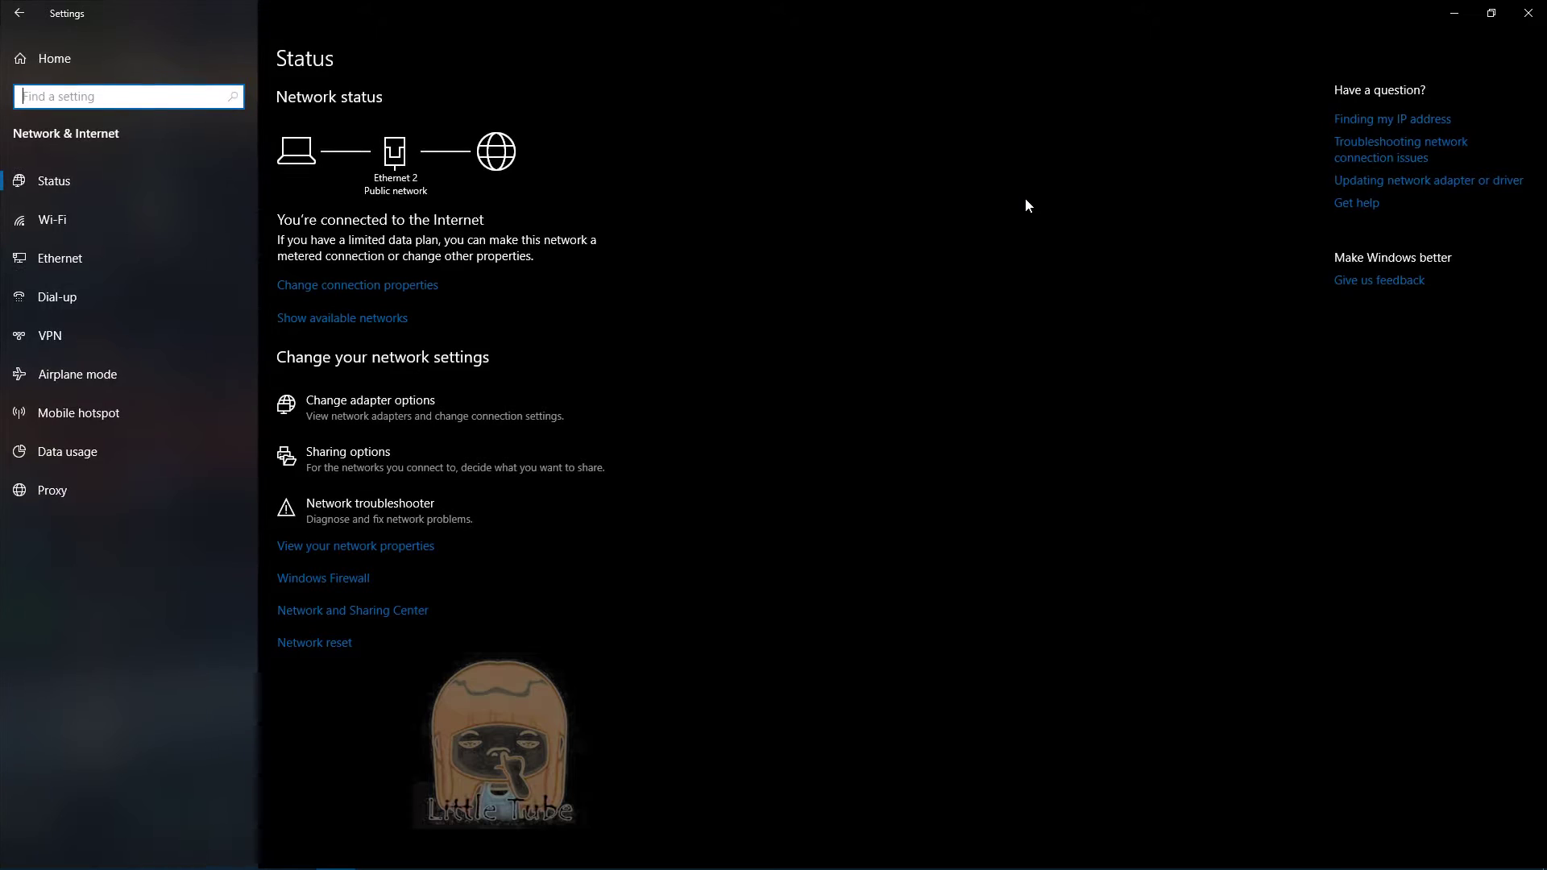
{"action": "left_click", "coordinate": [53, 185]}
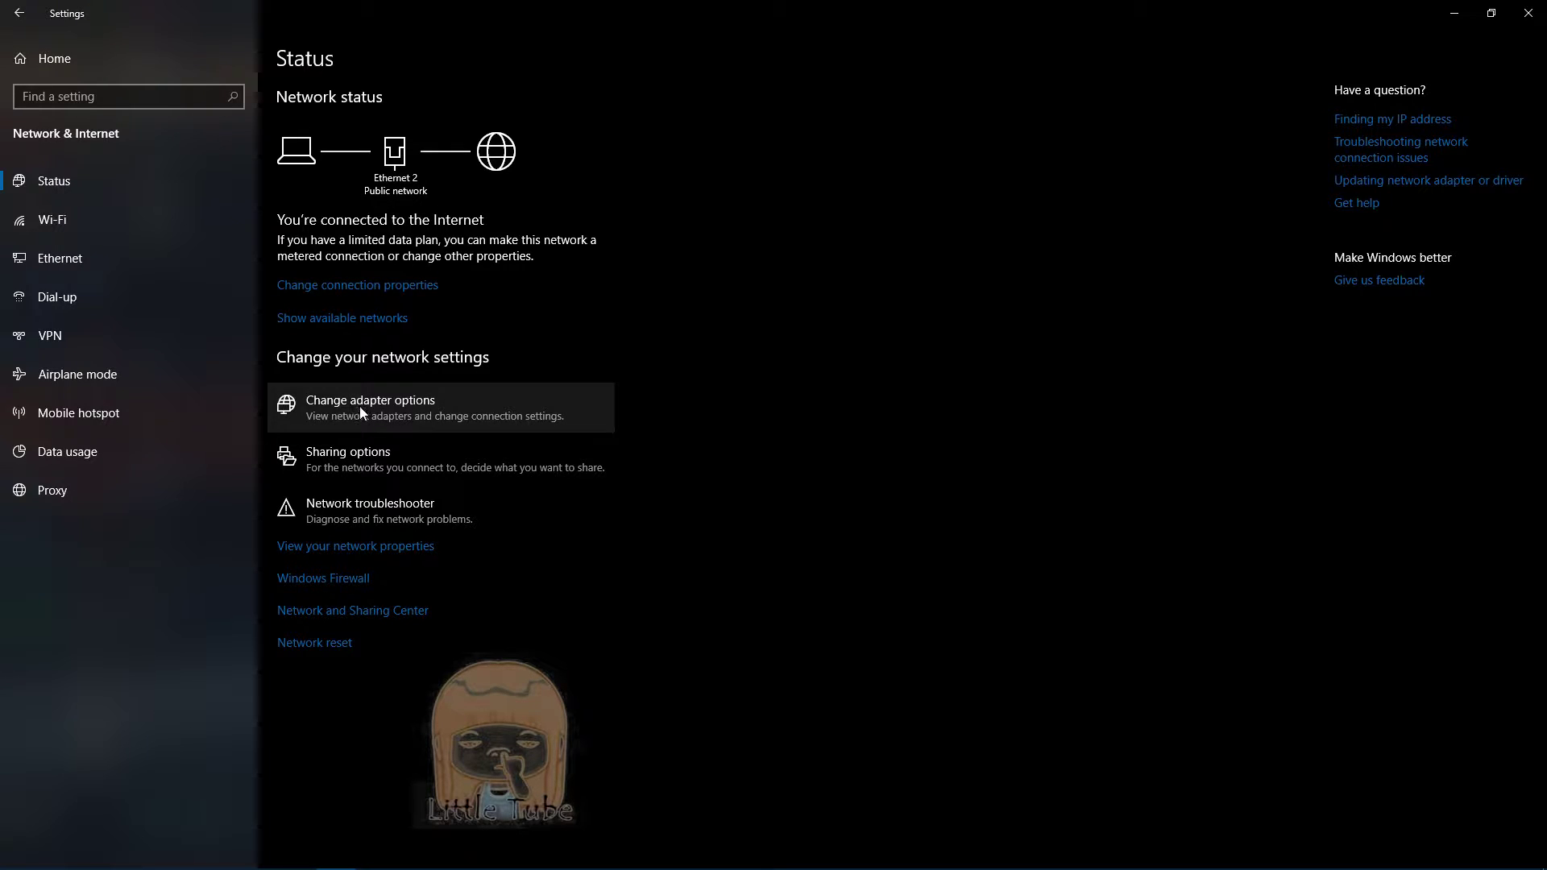
{"action": "left_click", "coordinate": [383, 411]}
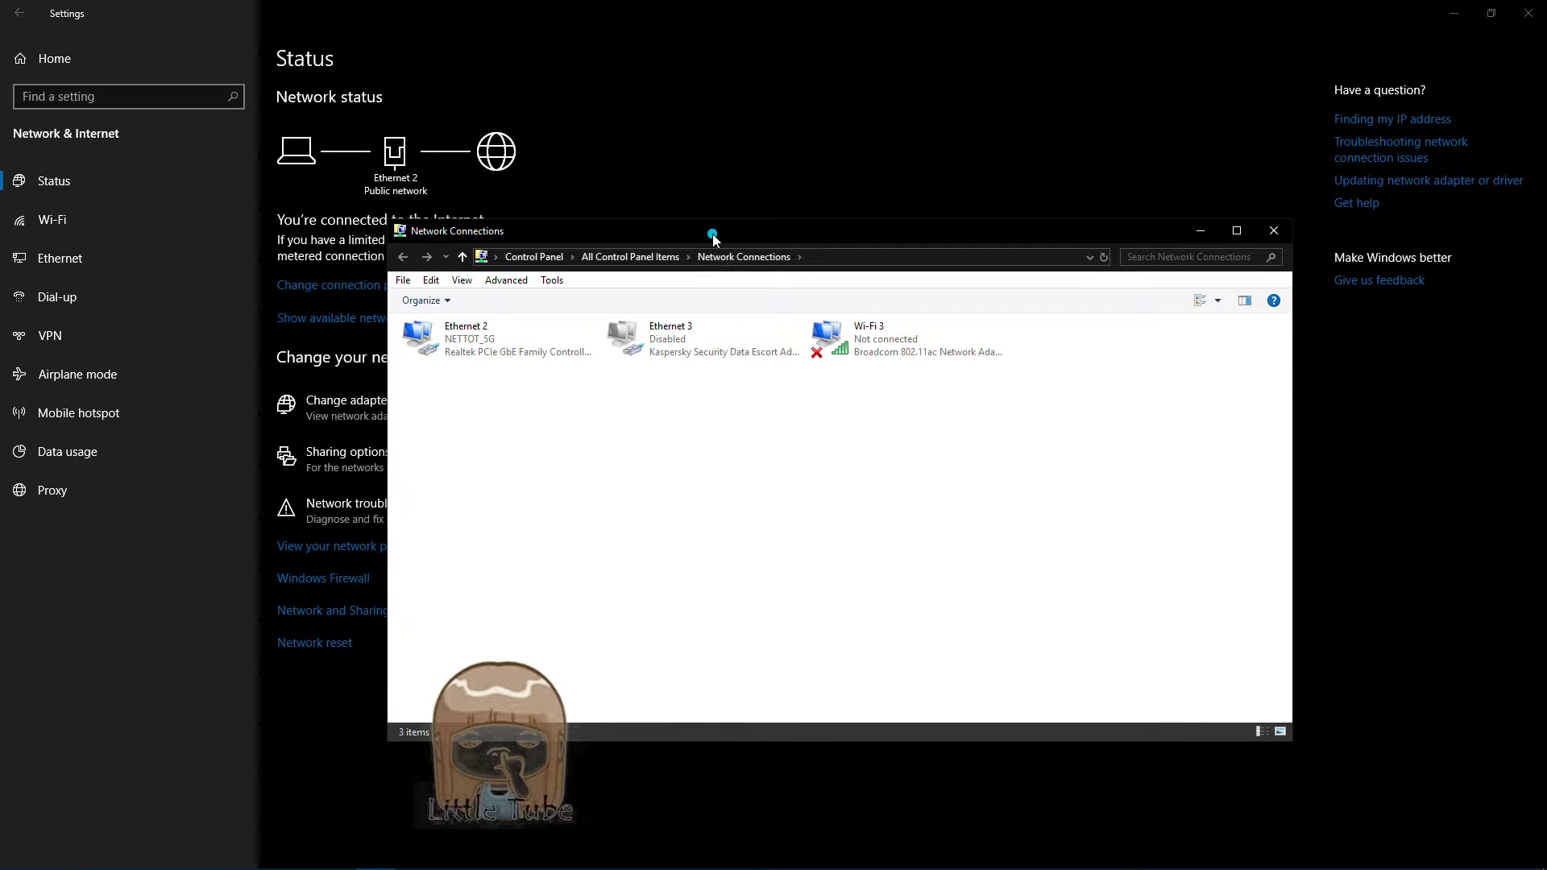
{"action": "left_click_drag", "start_coordinate": [805, 231], "coordinate": [764, 208]}
{"action": "left_click", "coordinate": [1467, 12]}
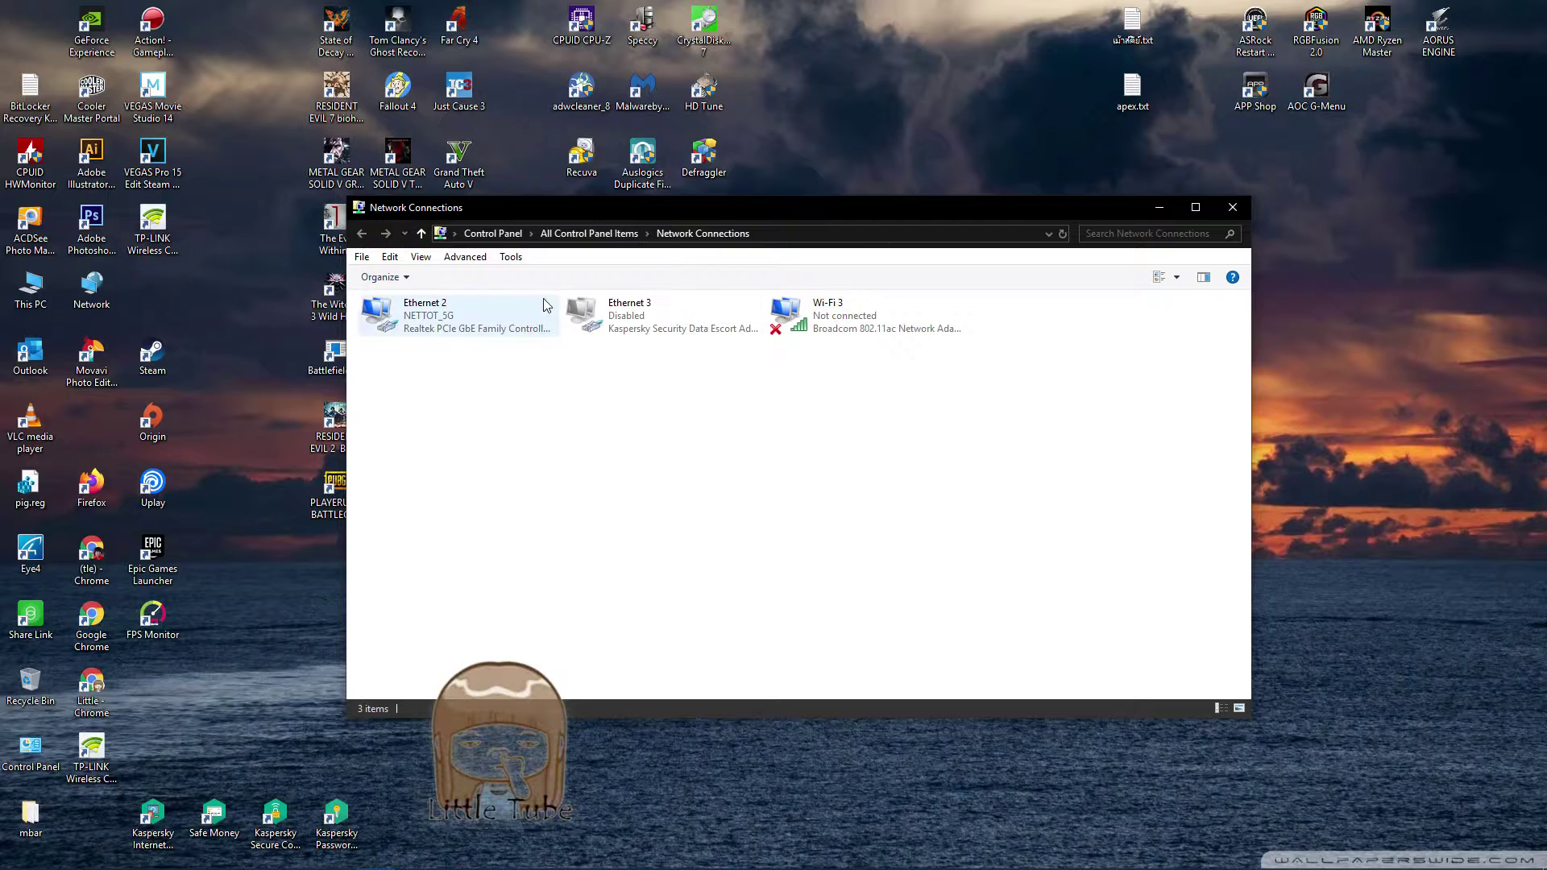
{"action": "left_click_drag", "start_coordinate": [572, 212], "coordinate": [705, 229]}
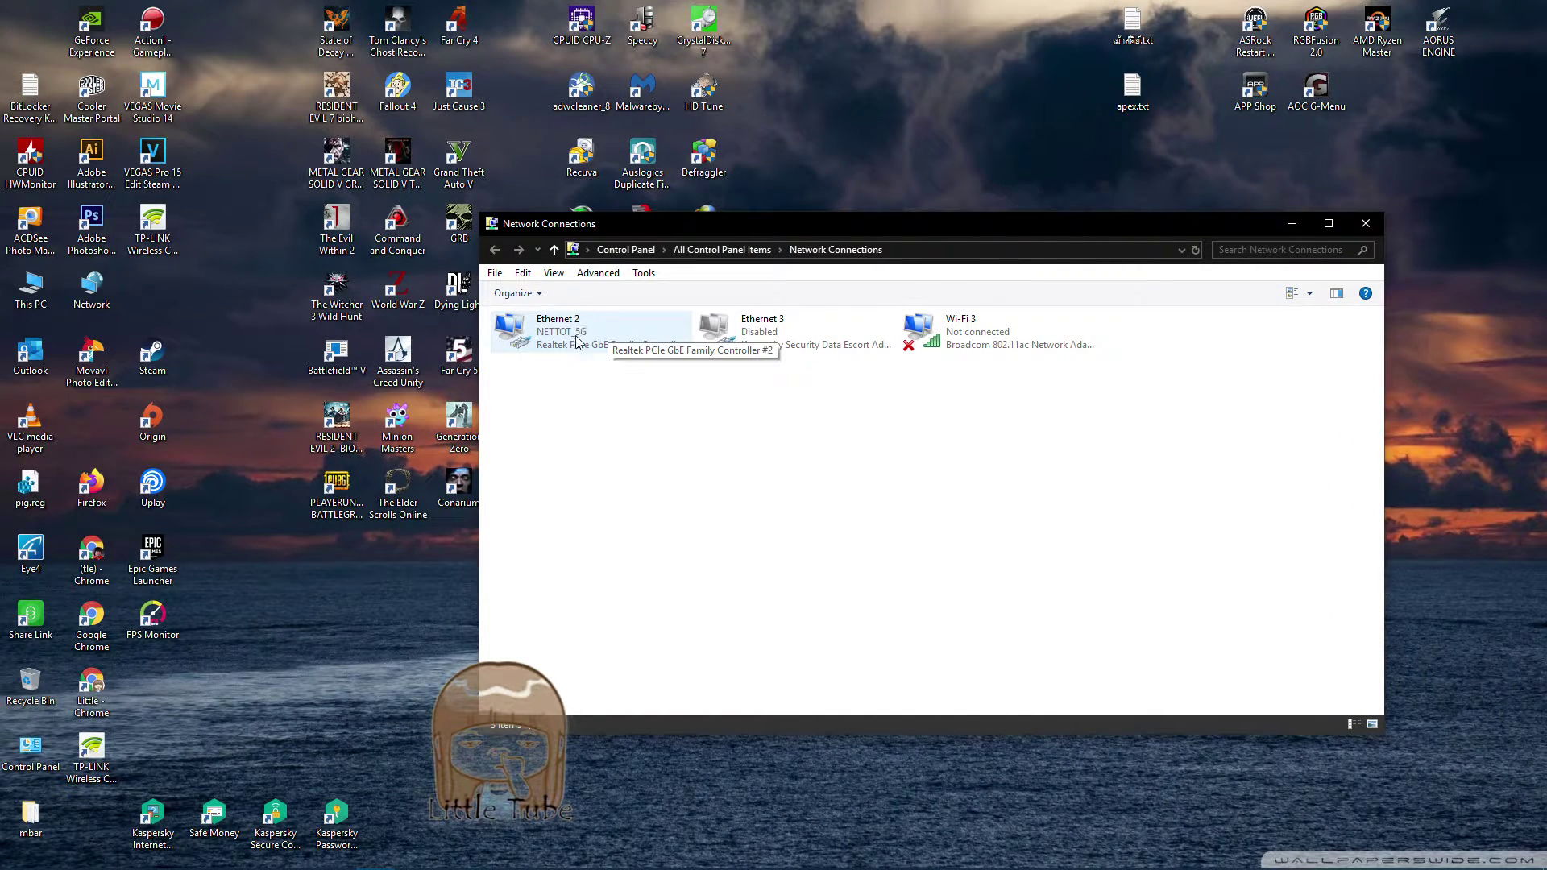
View the available actions for the Ethernet 2 adapter, then close the Network Connections window.
{"action": "right_click", "coordinate": [648, 333]}
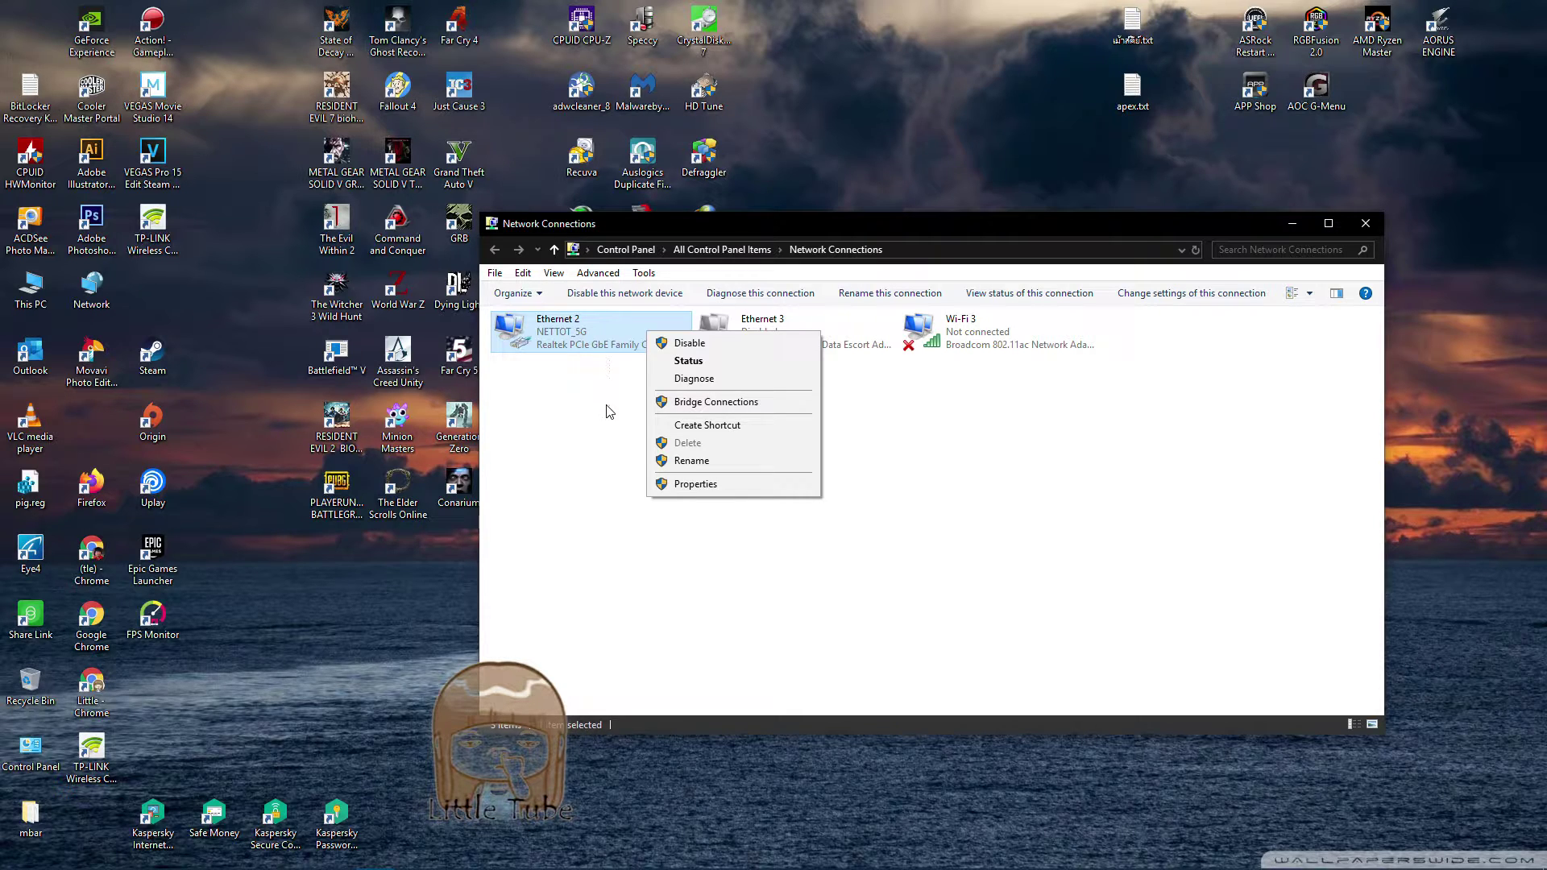
{"action": "left_click", "coordinate": [608, 440]}
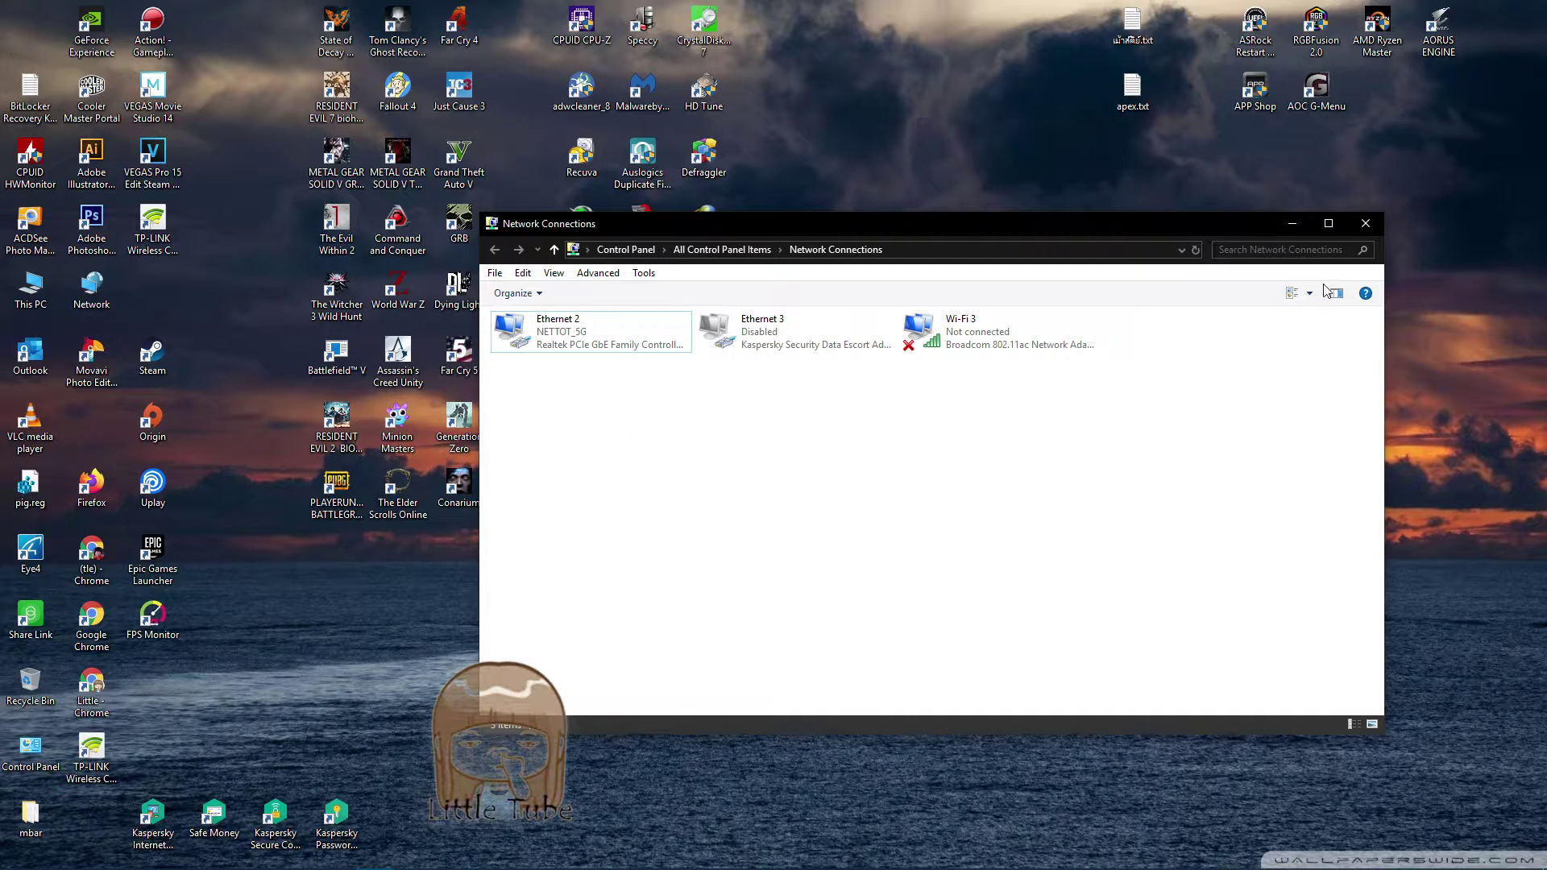
{"action": "left_click", "coordinate": [1373, 225]}
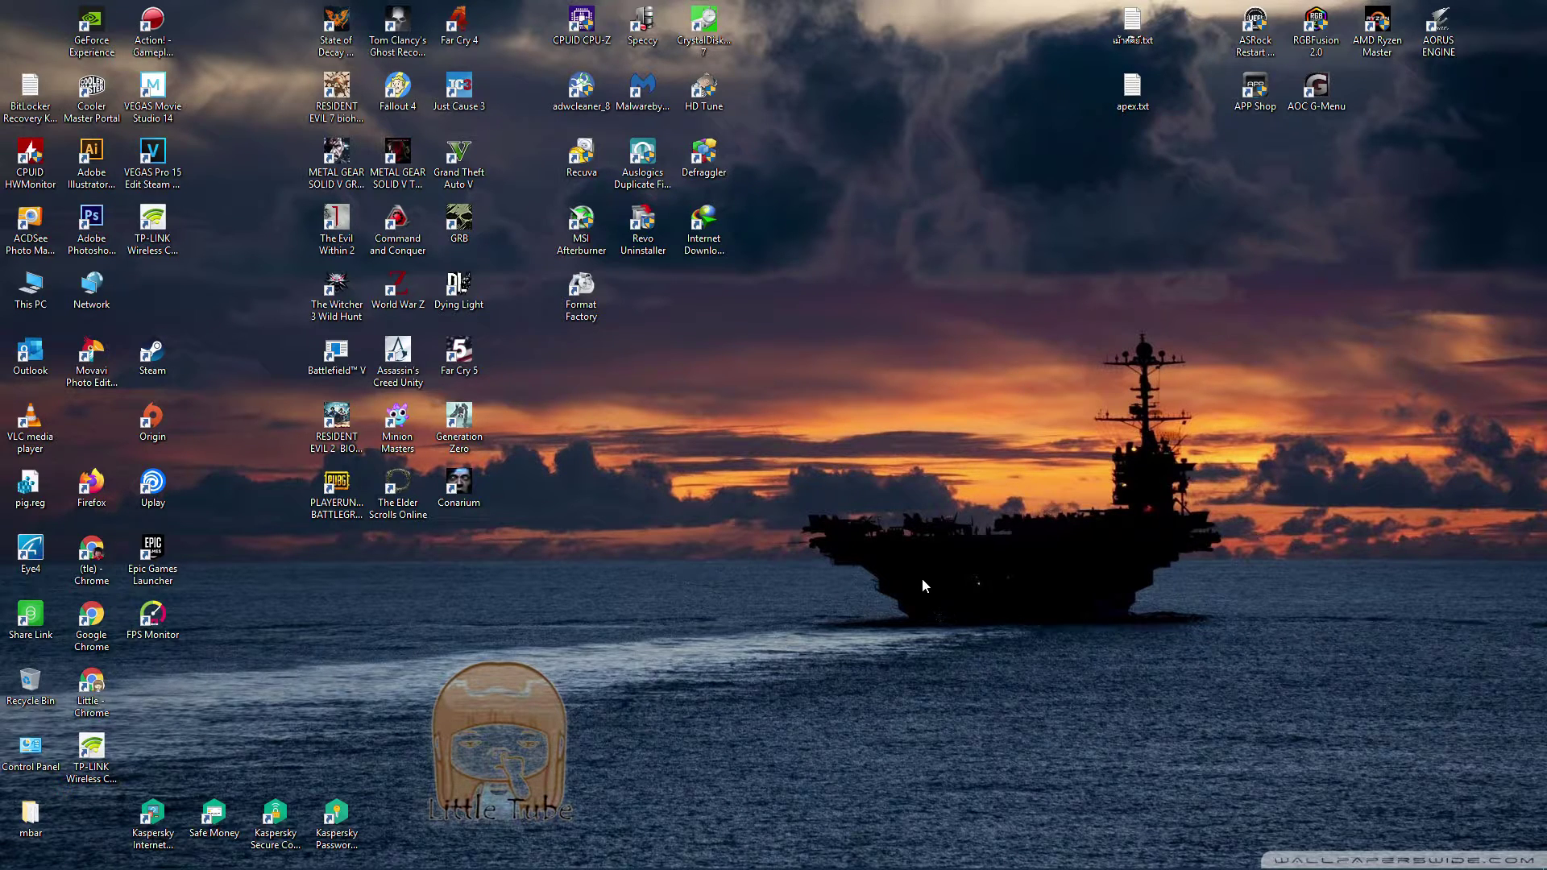
Search Windows for "com" to find Command Prompt, with the keyboard language switched to English.
{"action": "mouse_move", "coordinate": [13, 862]}
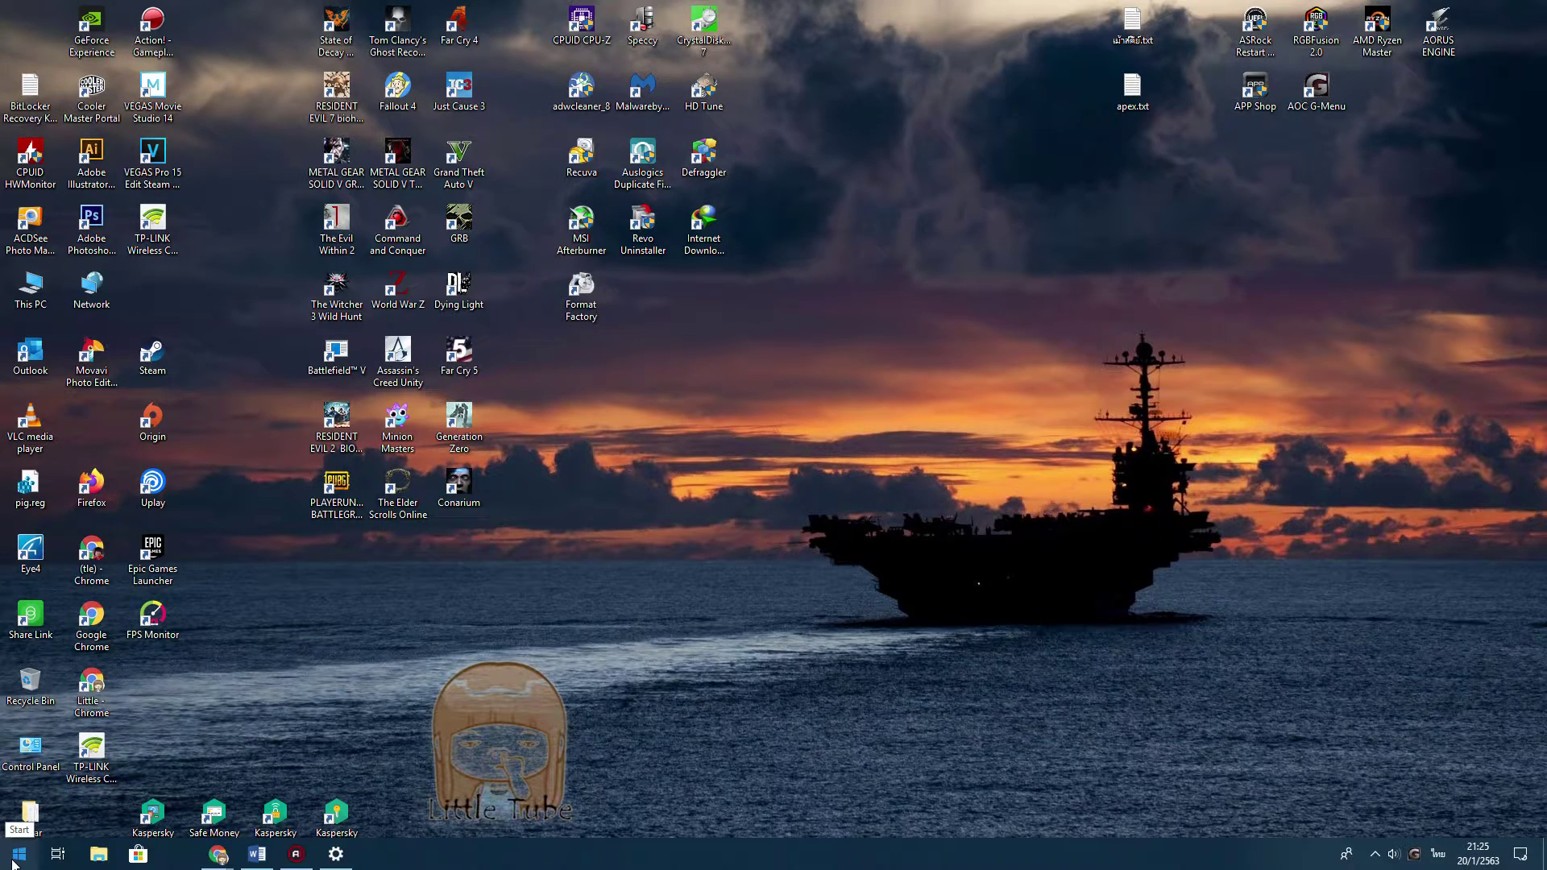
{"action": "right_click", "coordinate": [13, 862]}
{"action": "left_click", "coordinate": [46, 759]}
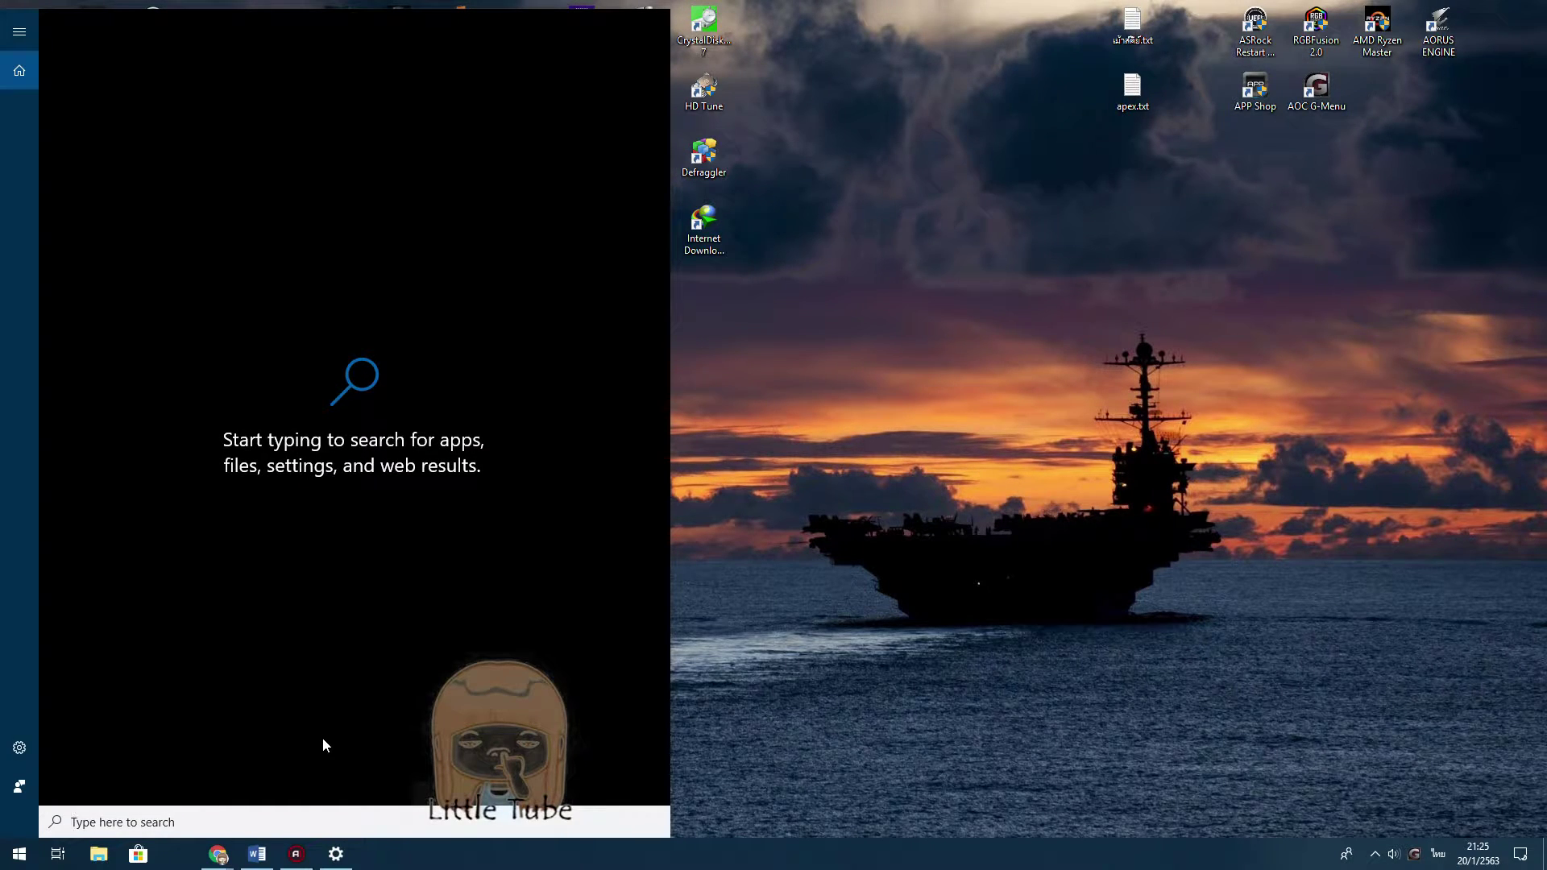
{"action": "type", "text": "แน"}
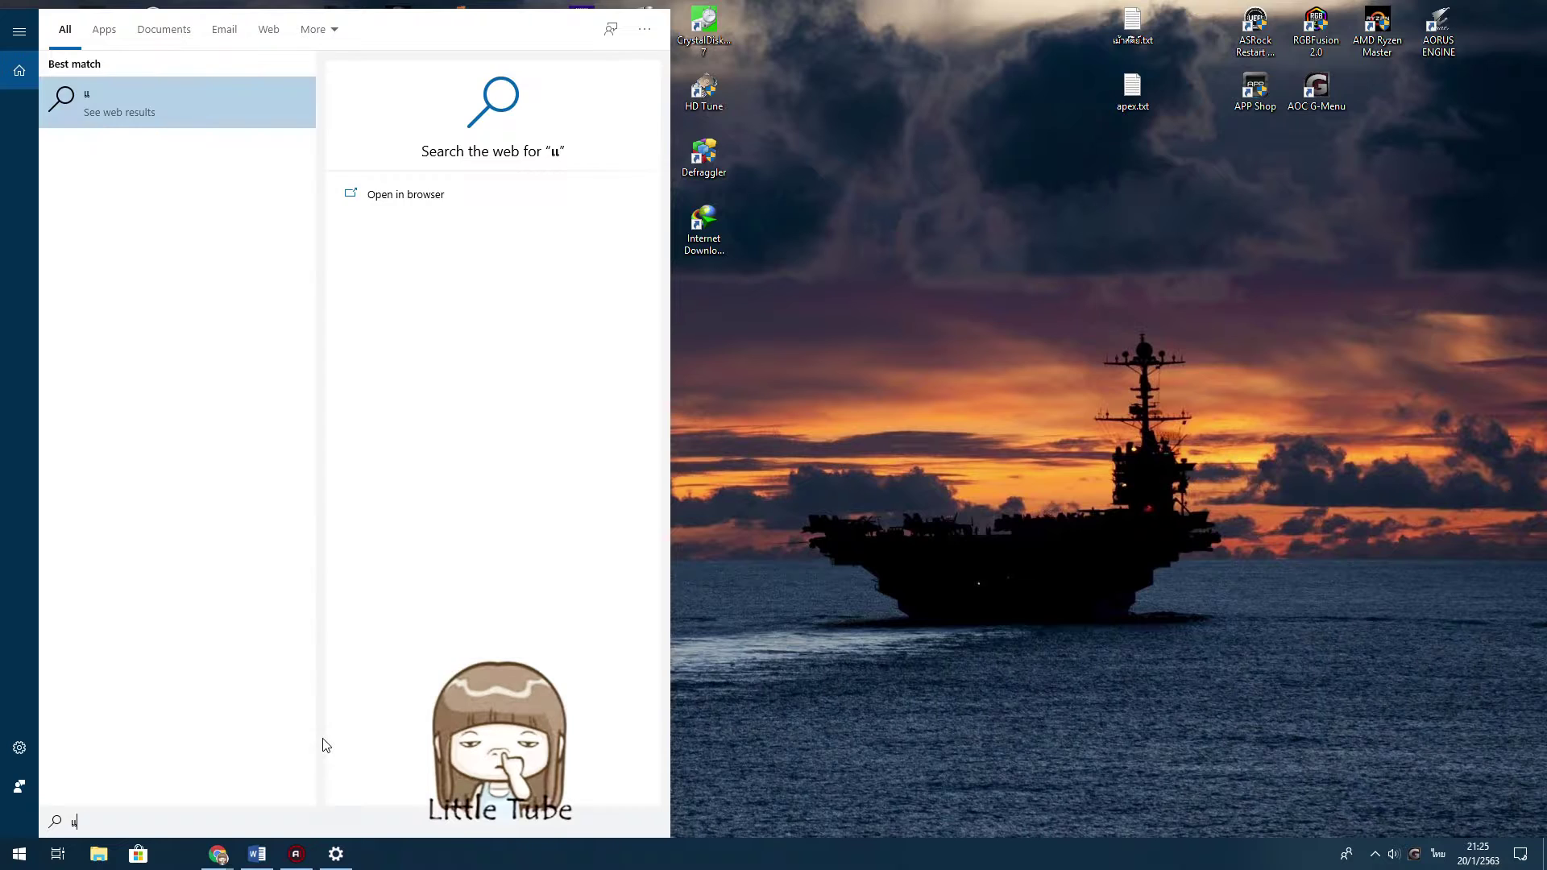
{"action": "key", "text": "BackSpace"}
{"action": "key", "text": "BackSpace"}
{"action": "key", "text": "alt+shift"}
{"action": "type", "text": "com"}
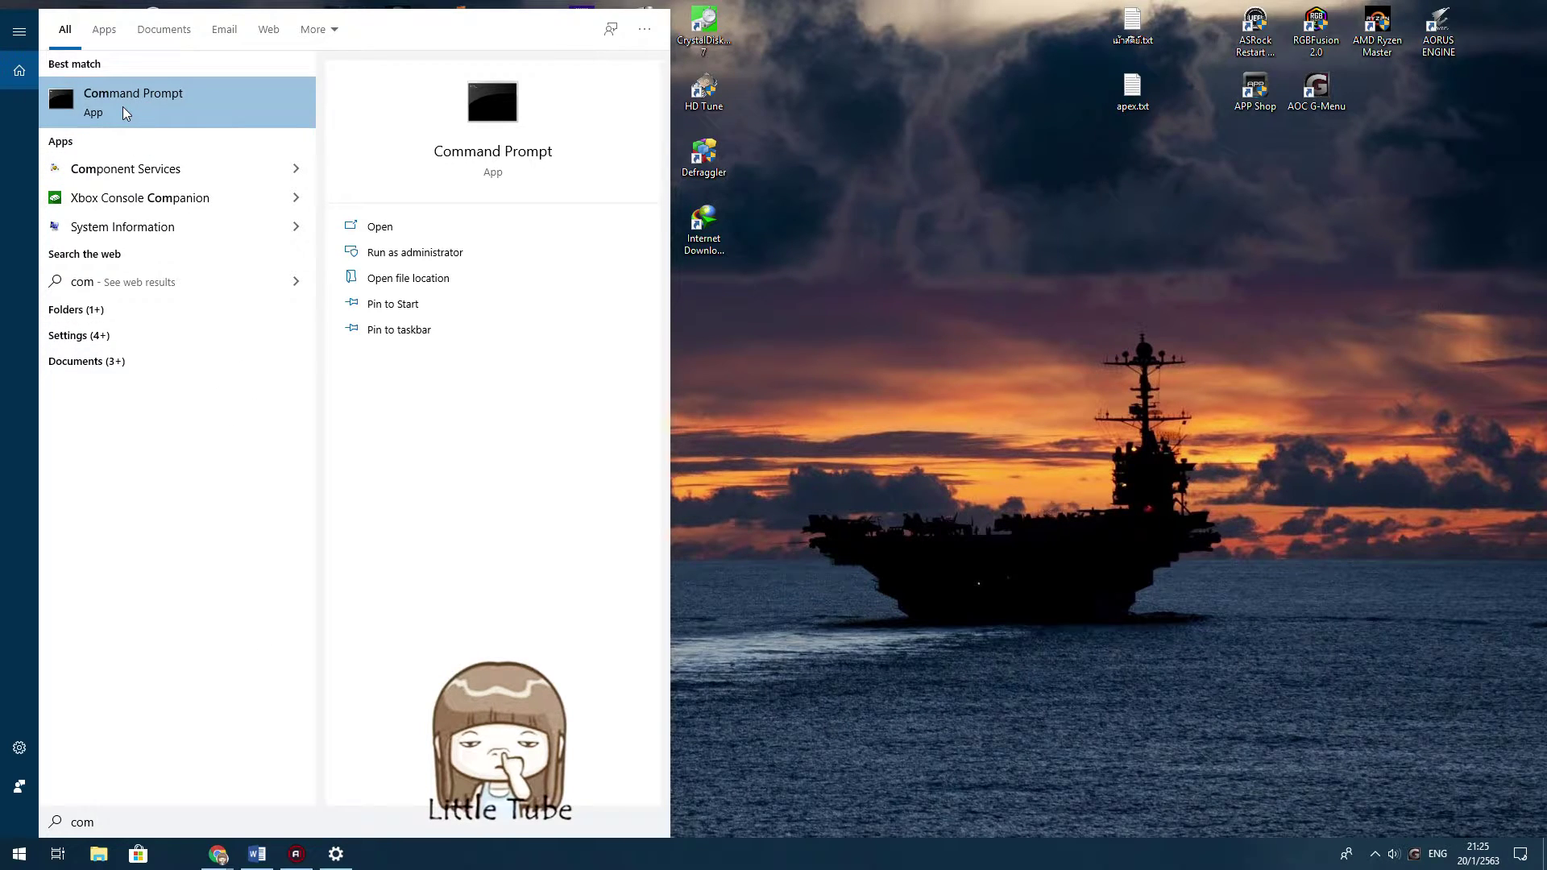
Run Command Prompt as administrator, allow it to make changes, and reposition its window on the desktop.
{"action": "right_click", "coordinate": [124, 113]}
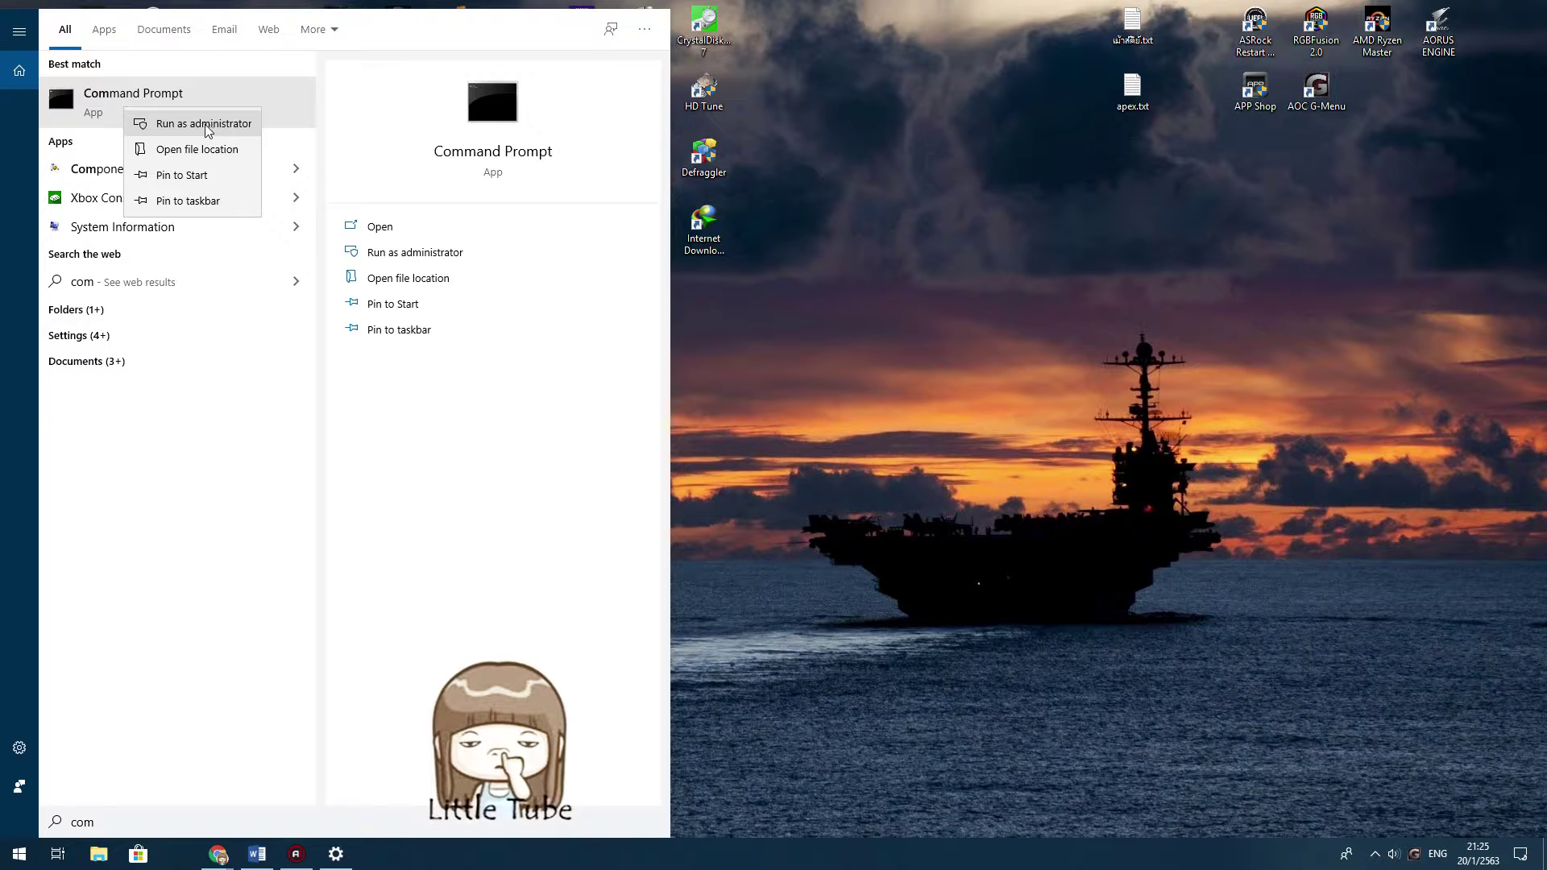
{"action": "left_click", "coordinate": [262, 63]}
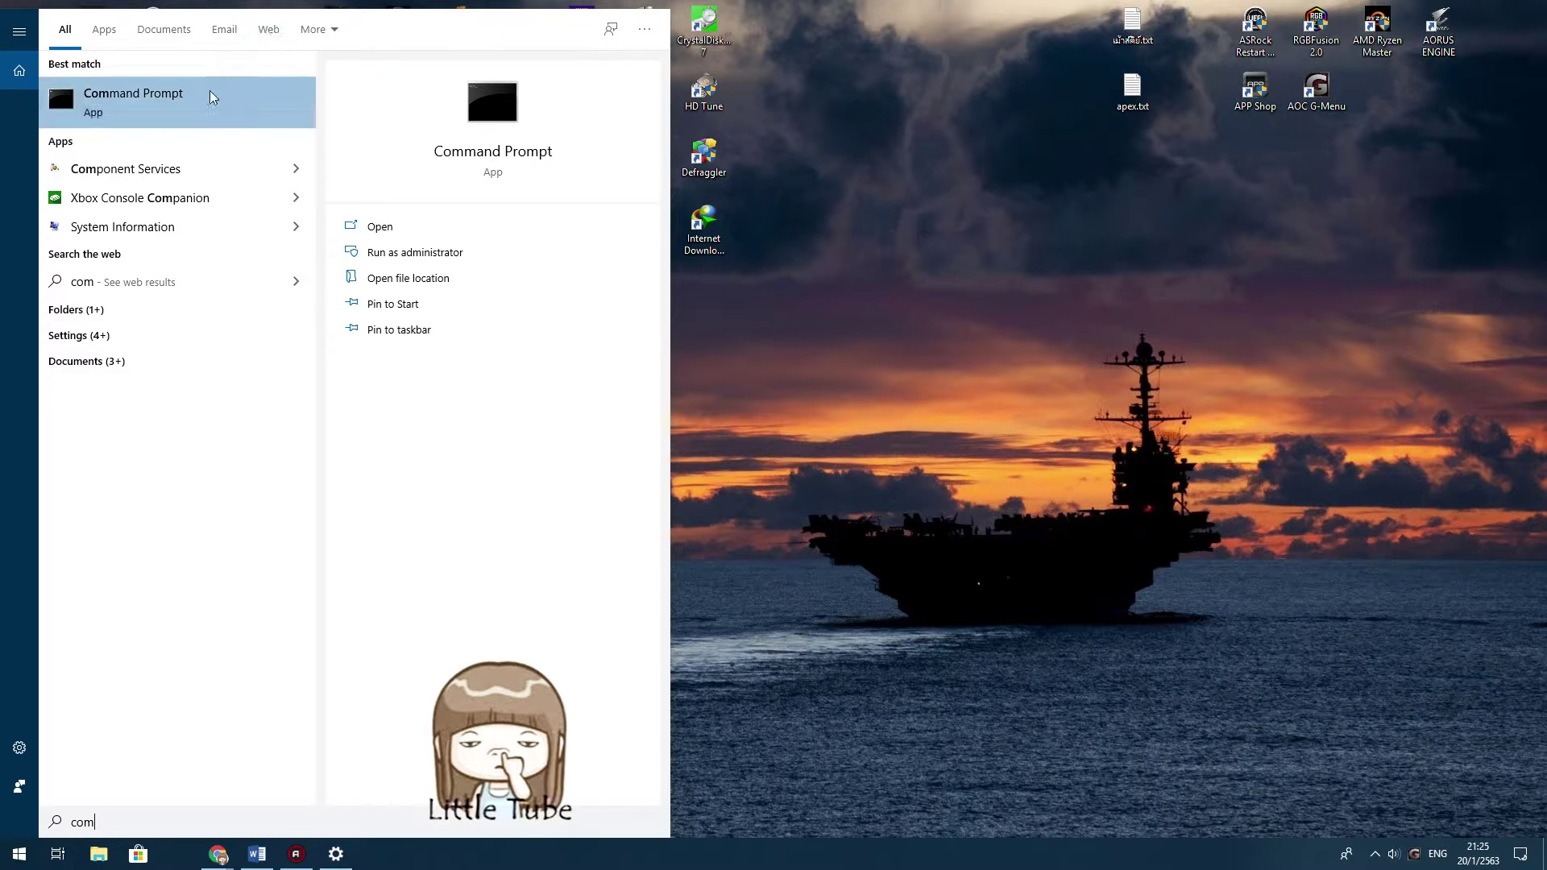
{"action": "right_click", "coordinate": [195, 103]}
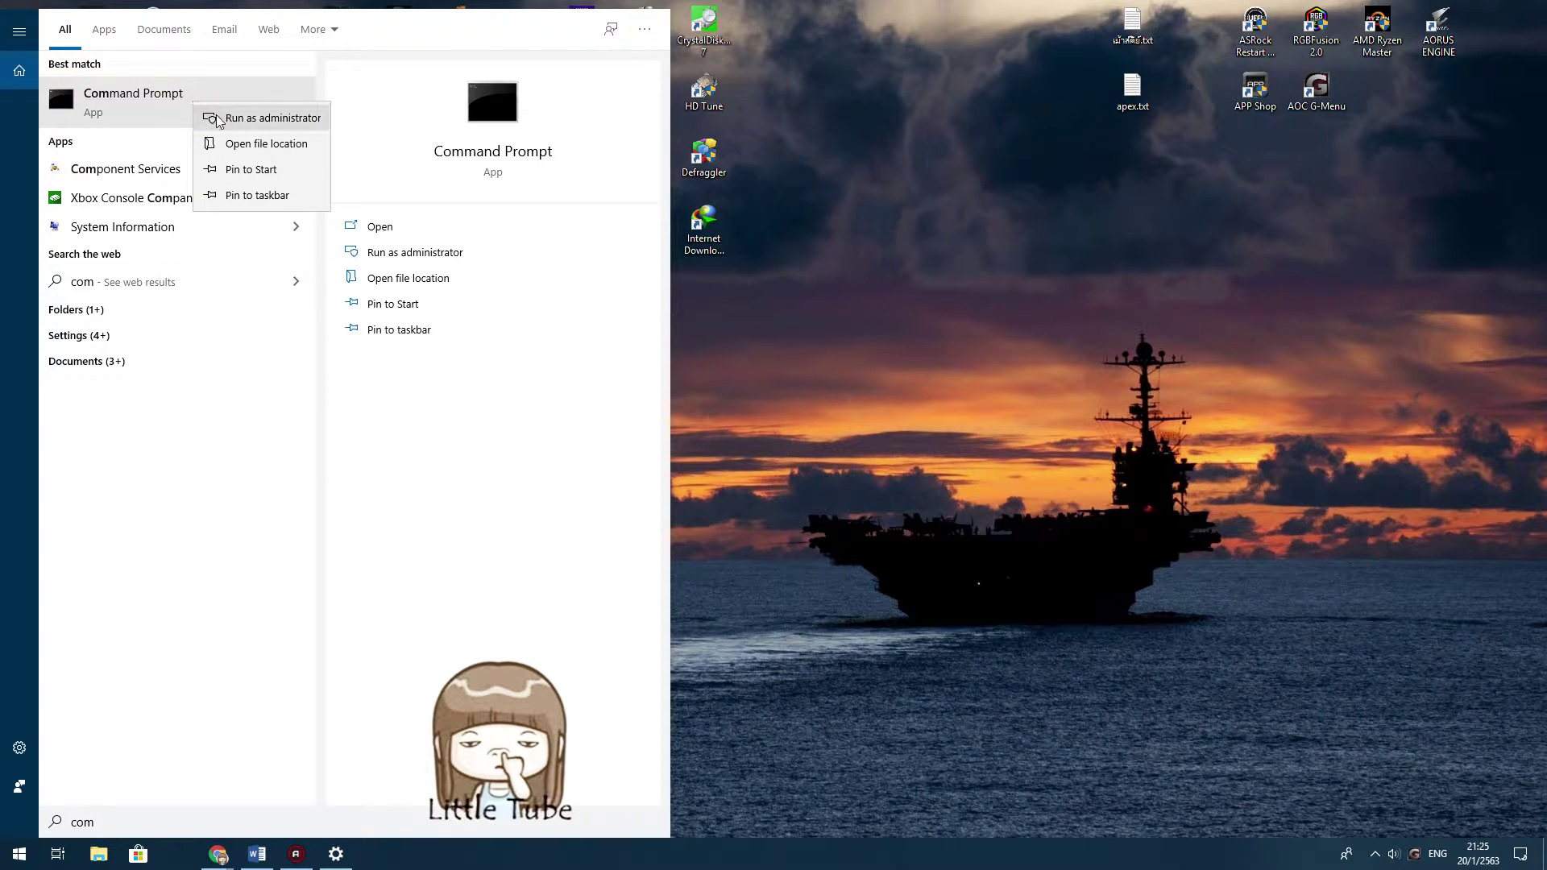
{"action": "left_click", "coordinate": [218, 118]}
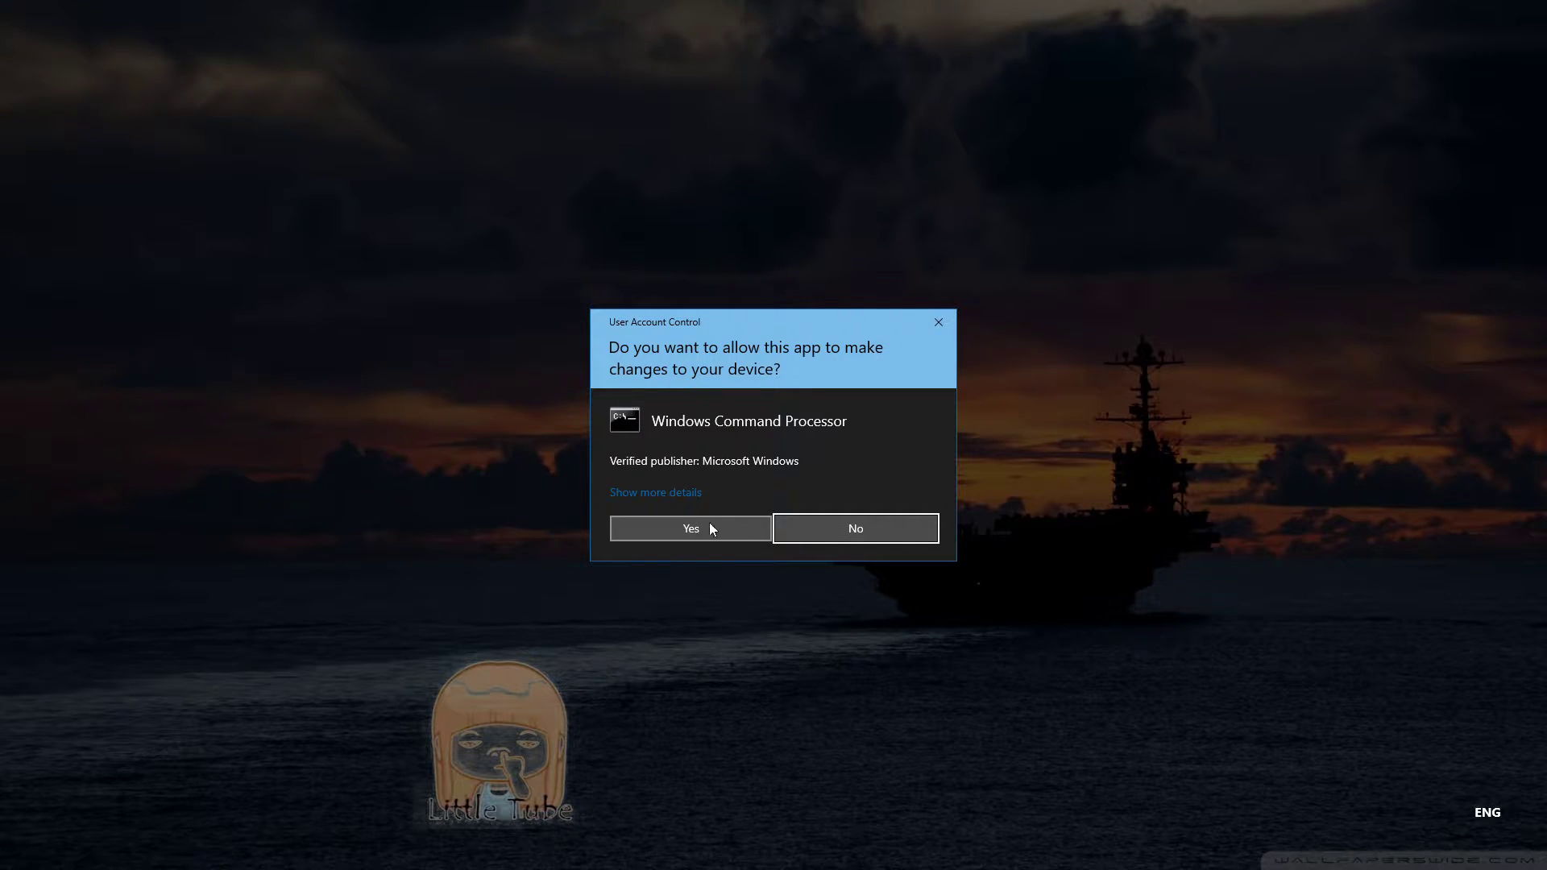
{"action": "left_click", "coordinate": [689, 529]}
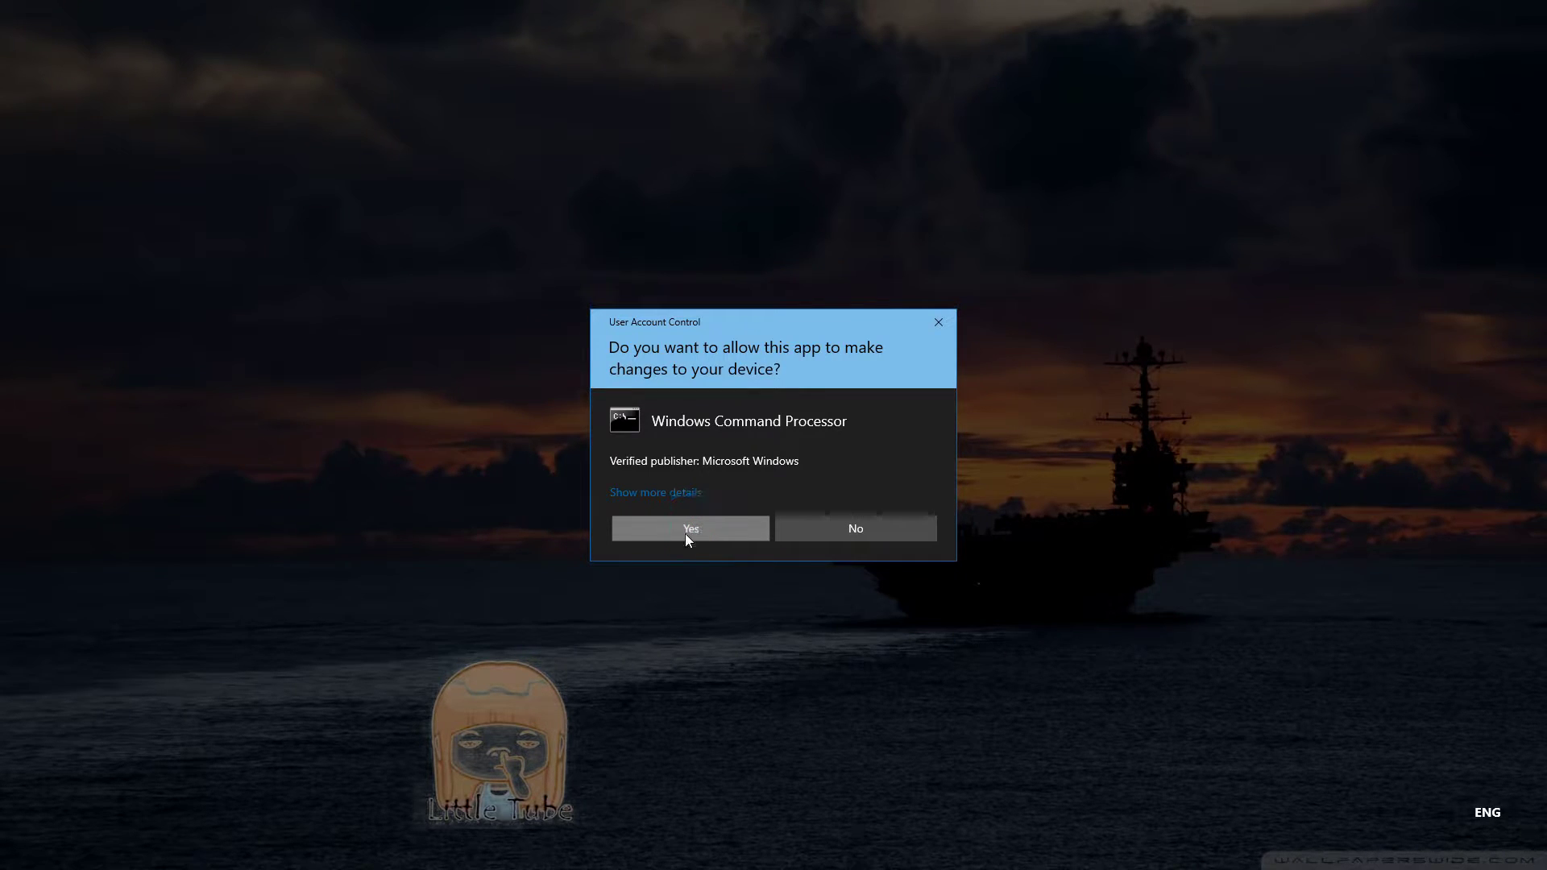
{"action": "left_click", "coordinate": [675, 524]}
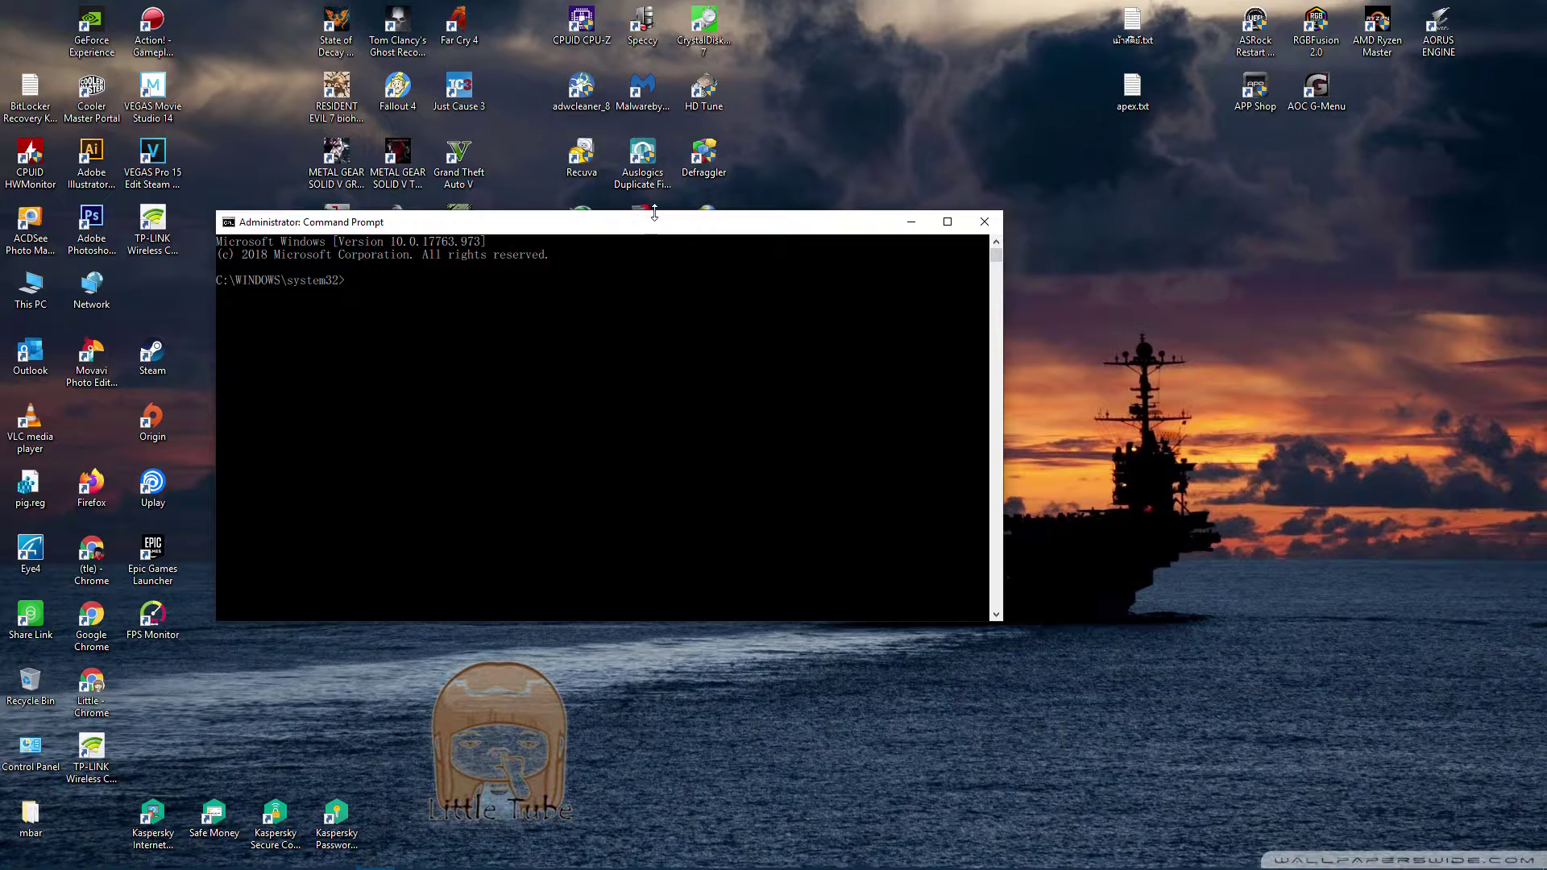
{"action": "left_click_drag", "start_coordinate": [650, 231], "coordinate": [714, 233]}
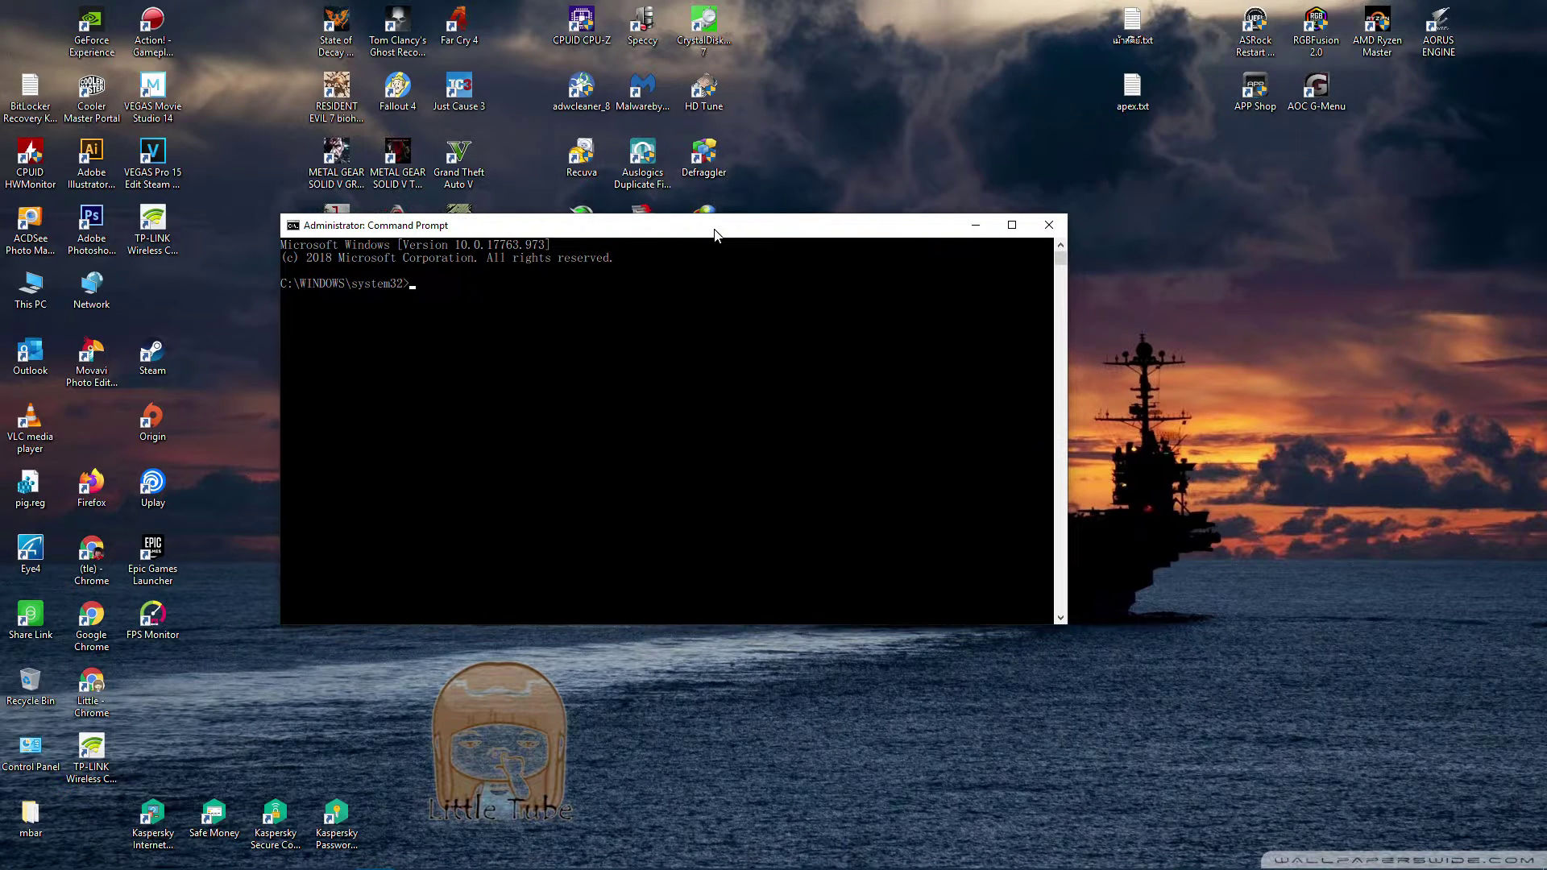
Switch to the Word document and examine the word spacing in the netsh winsock reset, netsh int ip reset and ipconfig /release commands.
{"action": "mouse_move", "coordinate": [337, 865]}
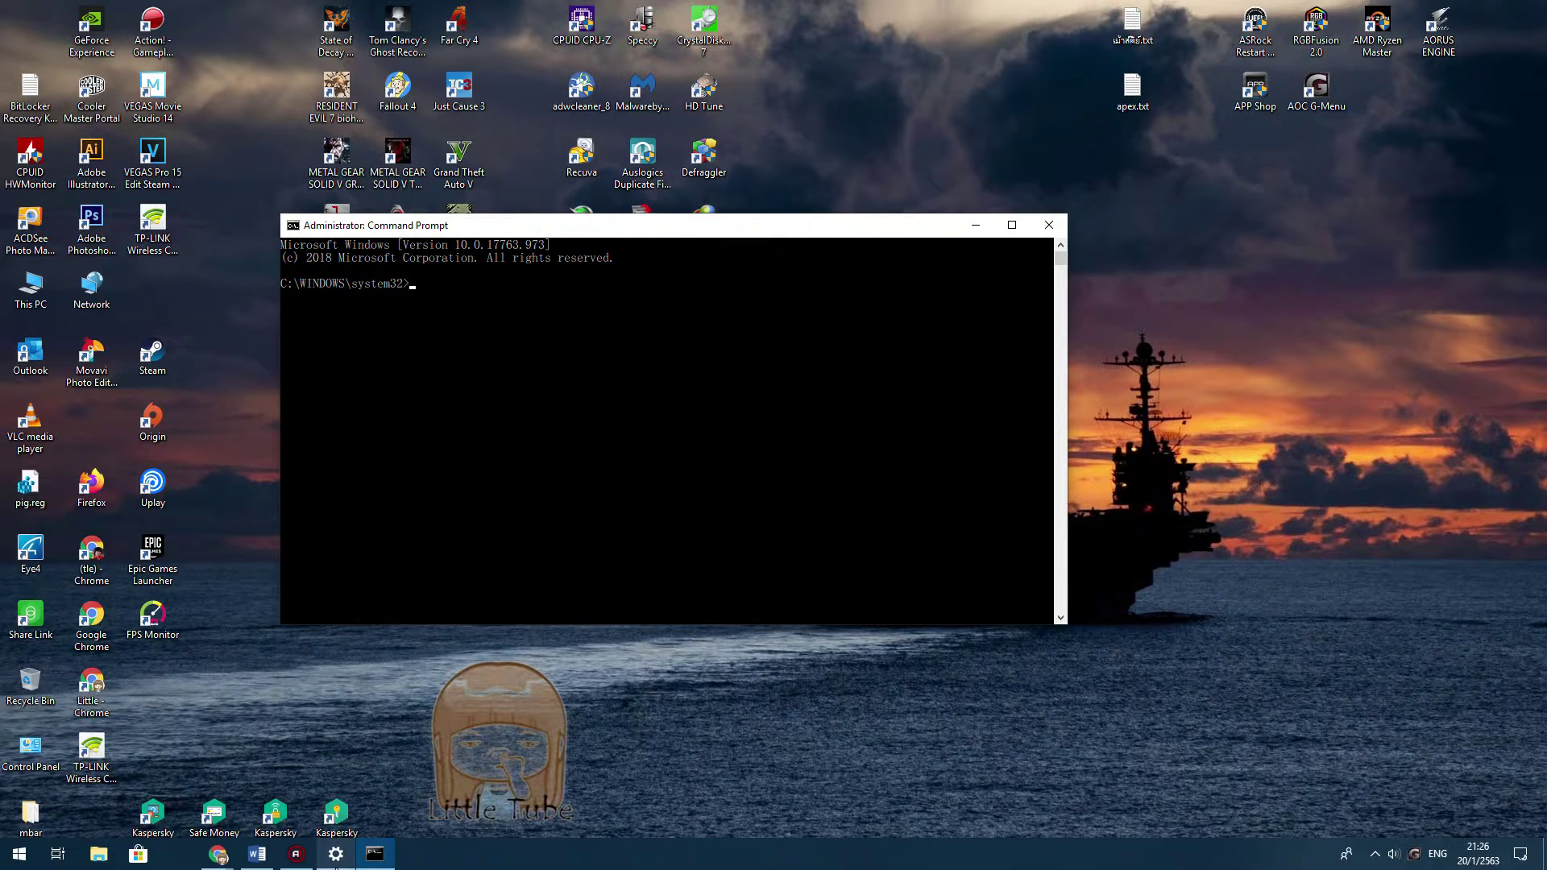
{"action": "left_click", "coordinate": [257, 854]}
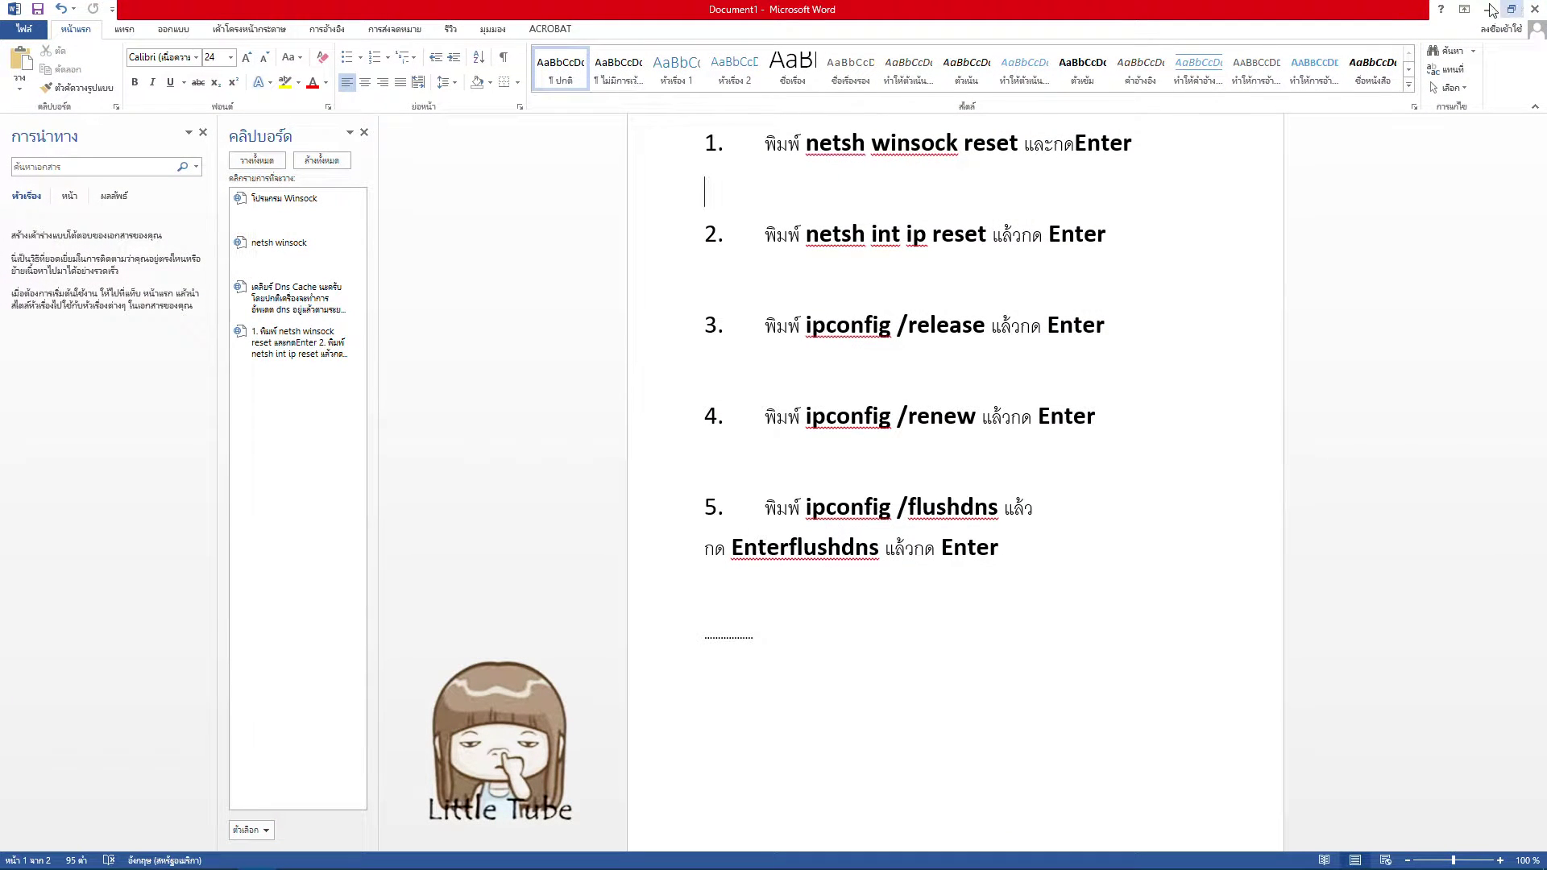
{"action": "left_click_drag", "start_coordinate": [805, 143], "coordinate": [985, 144]}
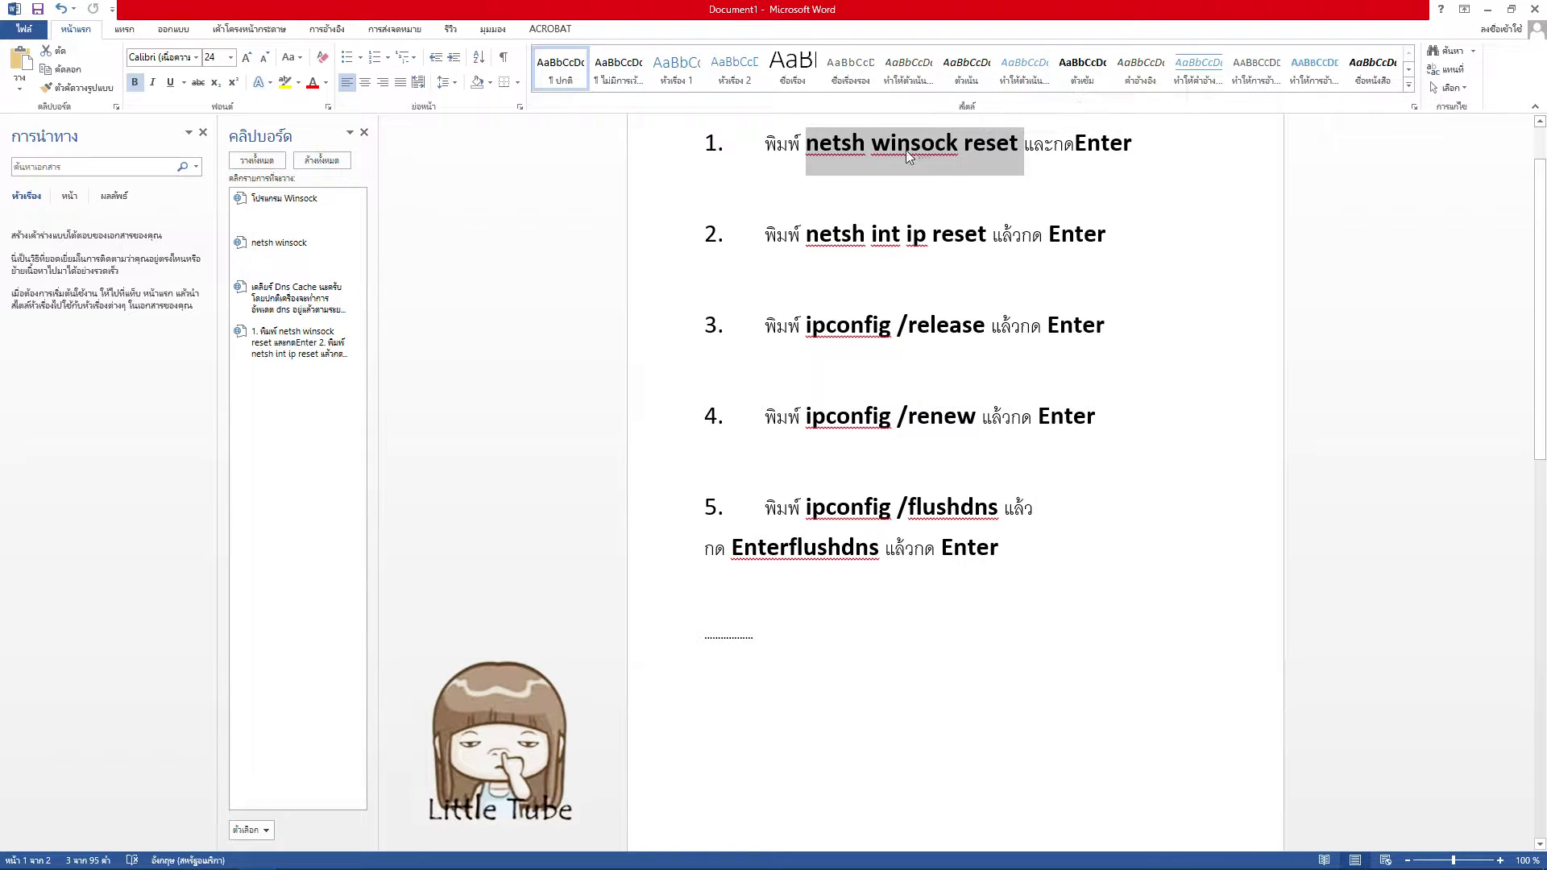
{"action": "left_click", "coordinate": [853, 147]}
{"action": "left_click", "coordinate": [865, 145]}
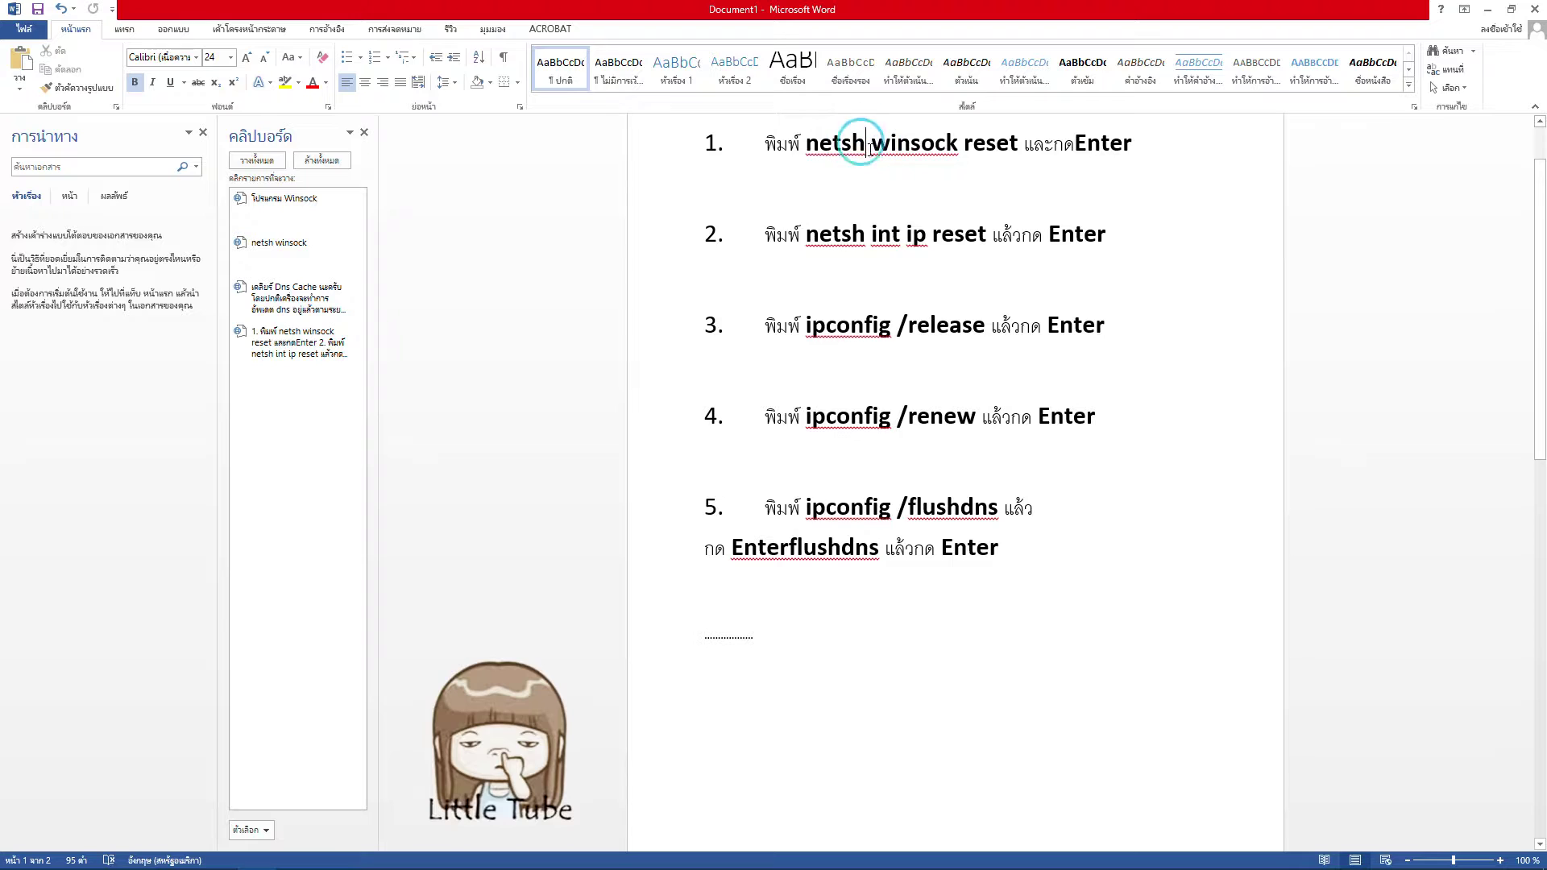
{"action": "left_click", "coordinate": [959, 145]}
{"action": "left_click", "coordinate": [869, 235]}
{"action": "left_click", "coordinate": [925, 232]}
{"action": "left_click", "coordinate": [900, 234]}
{"action": "left_click_drag", "start_coordinate": [806, 234], "coordinate": [989, 236]}
{"action": "left_click", "coordinate": [877, 259]}
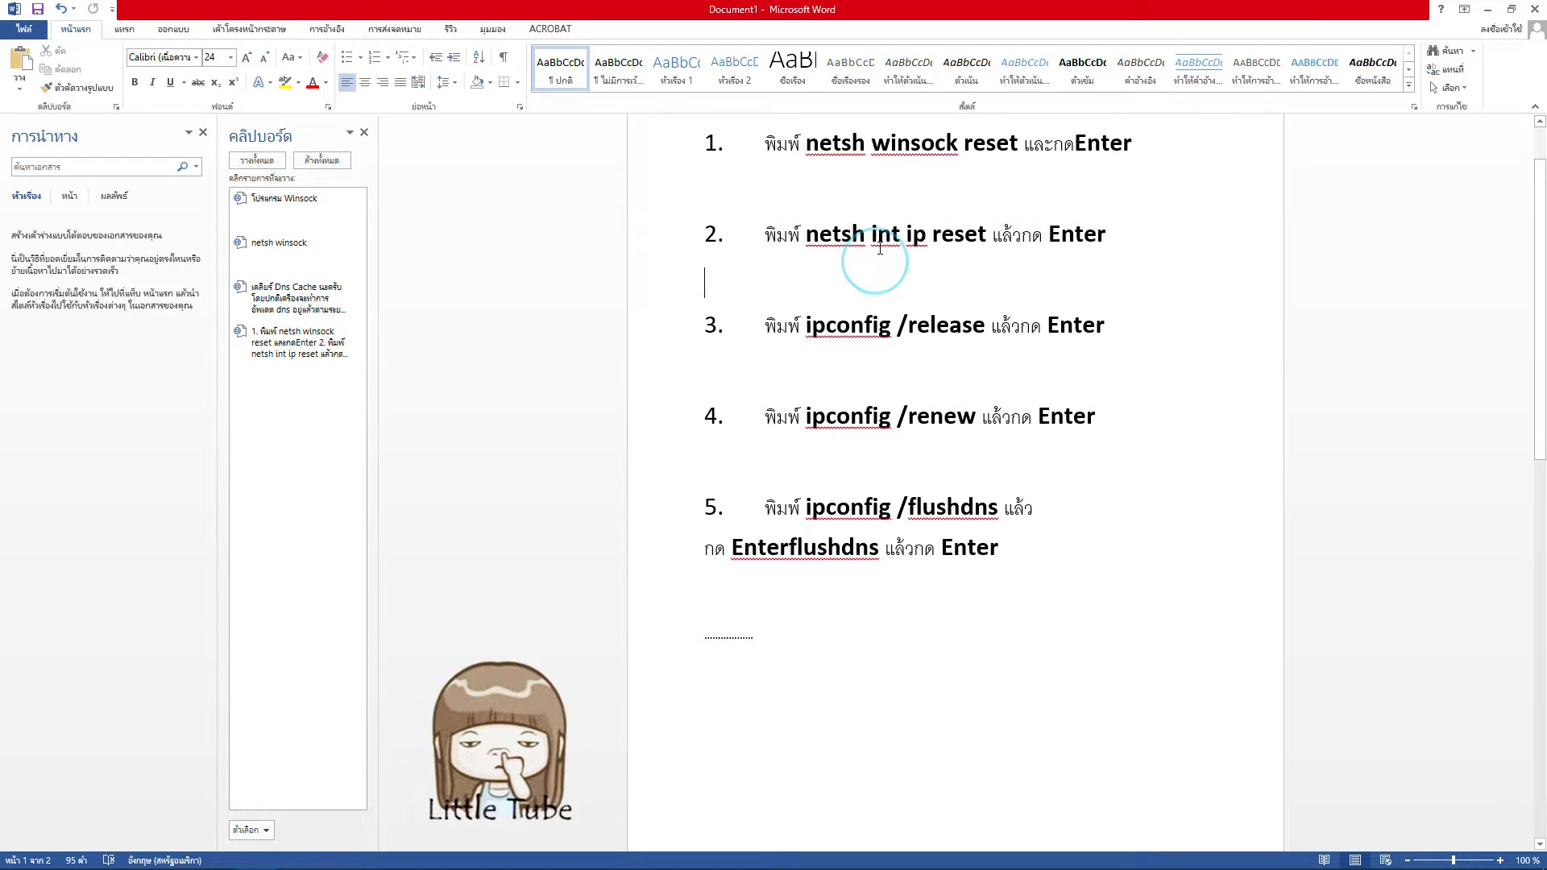
{"action": "left_click", "coordinate": [867, 232]}
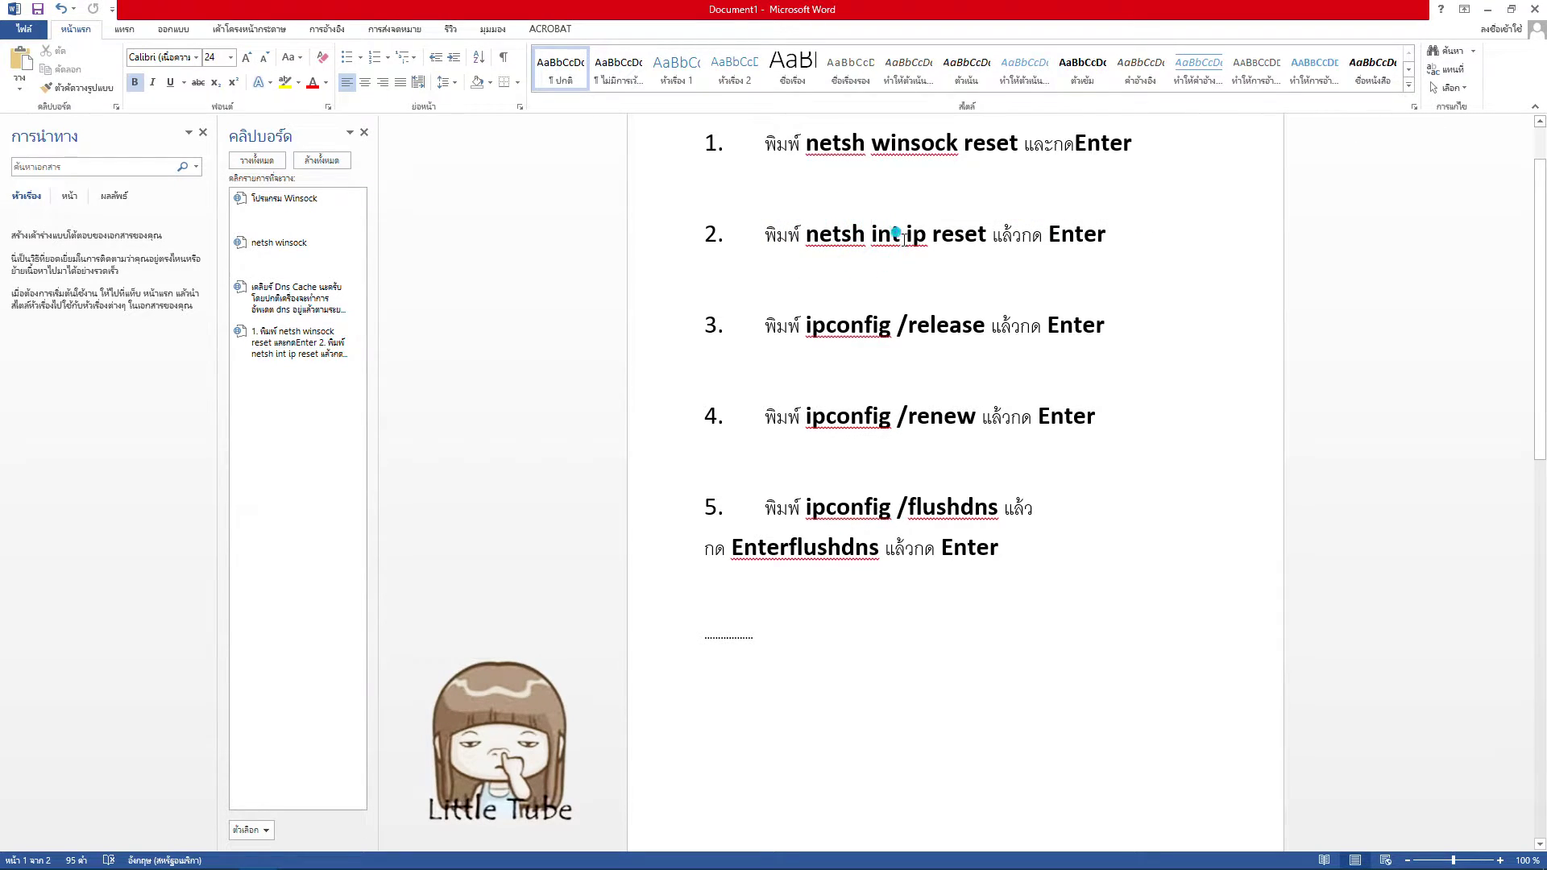
{"action": "left_click", "coordinate": [900, 233]}
{"action": "key", "text": "ctrl+Right"}
{"action": "left_click", "coordinate": [899, 326]}
{"action": "left_click_drag", "start_coordinate": [812, 326], "coordinate": [890, 326]}
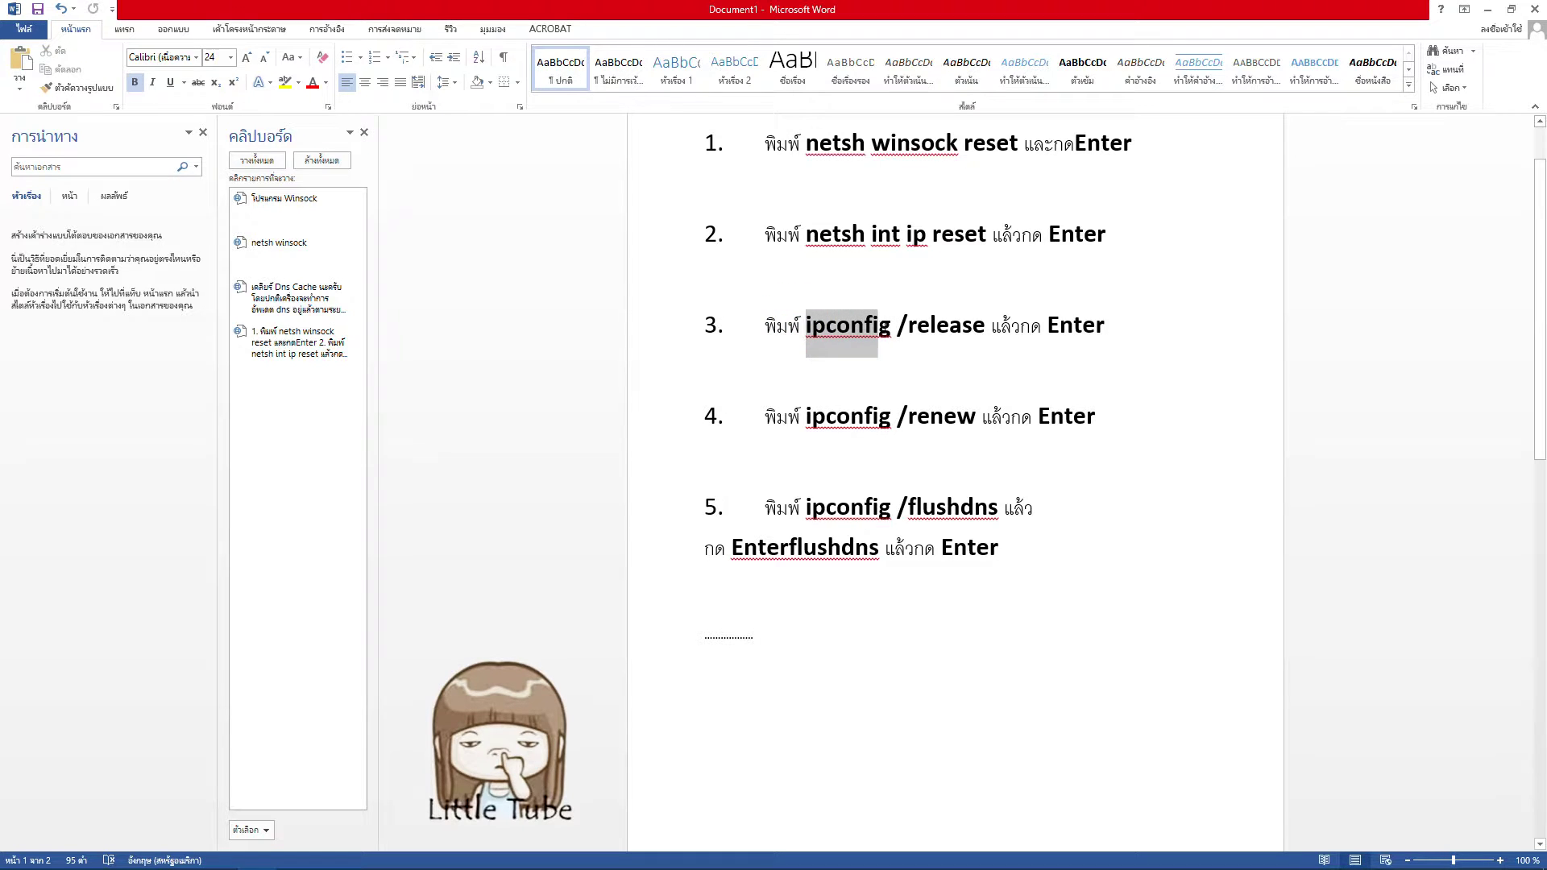
{"action": "left_click", "coordinate": [896, 324]}
Copy the netsh winsock reset command from line 1 of the document and paste it into the administrator Command Prompt.
{"action": "scroll", "coordinate": [884, 257], "scroll_direction": "up", "scroll_amount": 2}
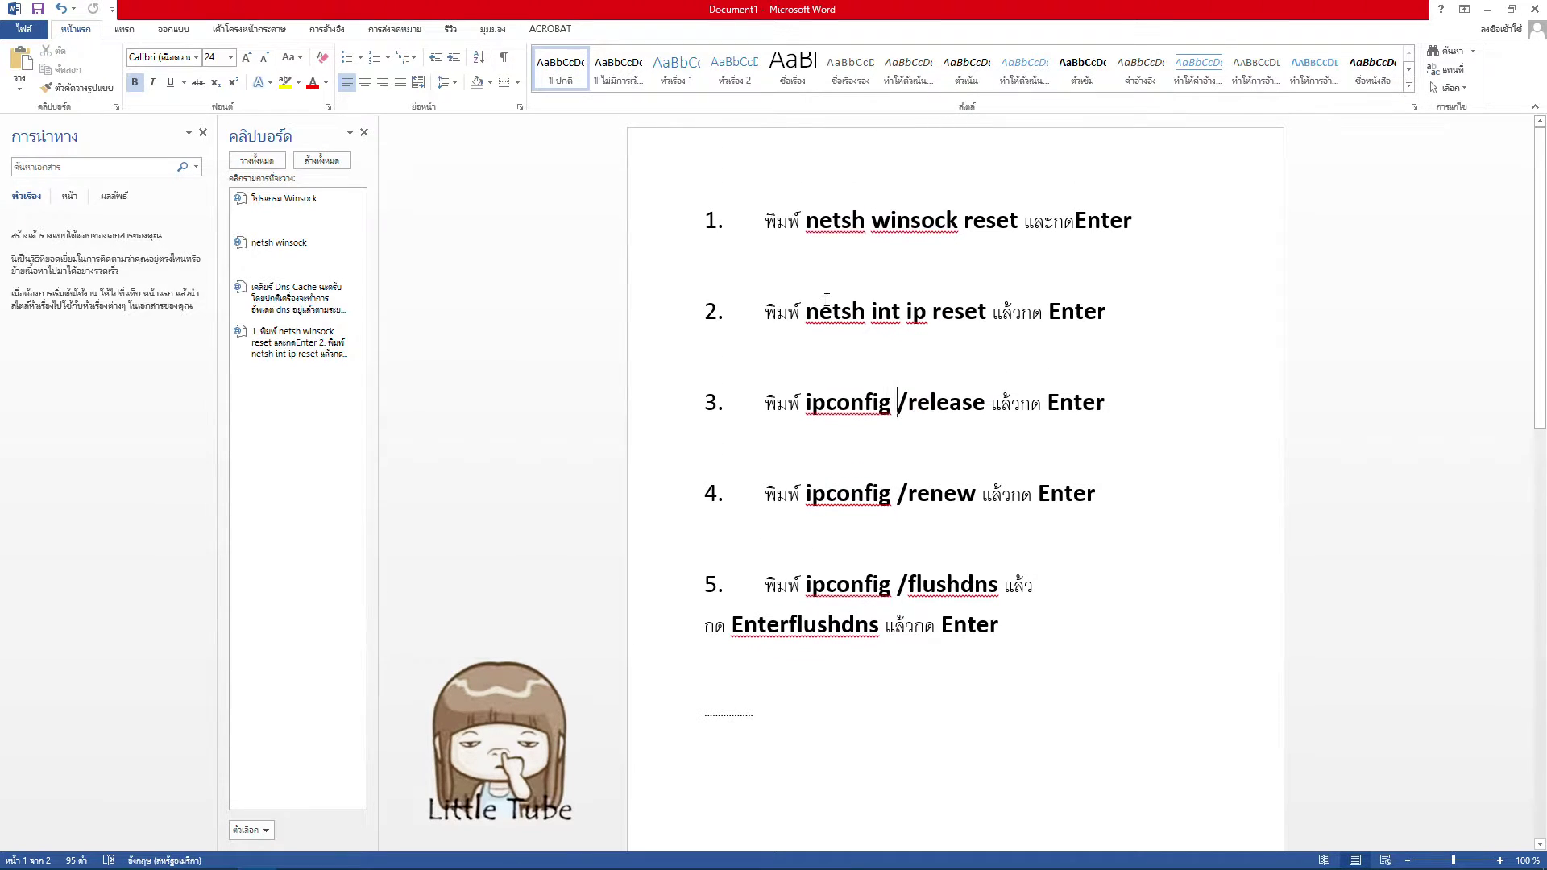
{"action": "left_click_drag", "start_coordinate": [806, 222], "coordinate": [996, 229]}
{"action": "right_click", "coordinate": [997, 229]}
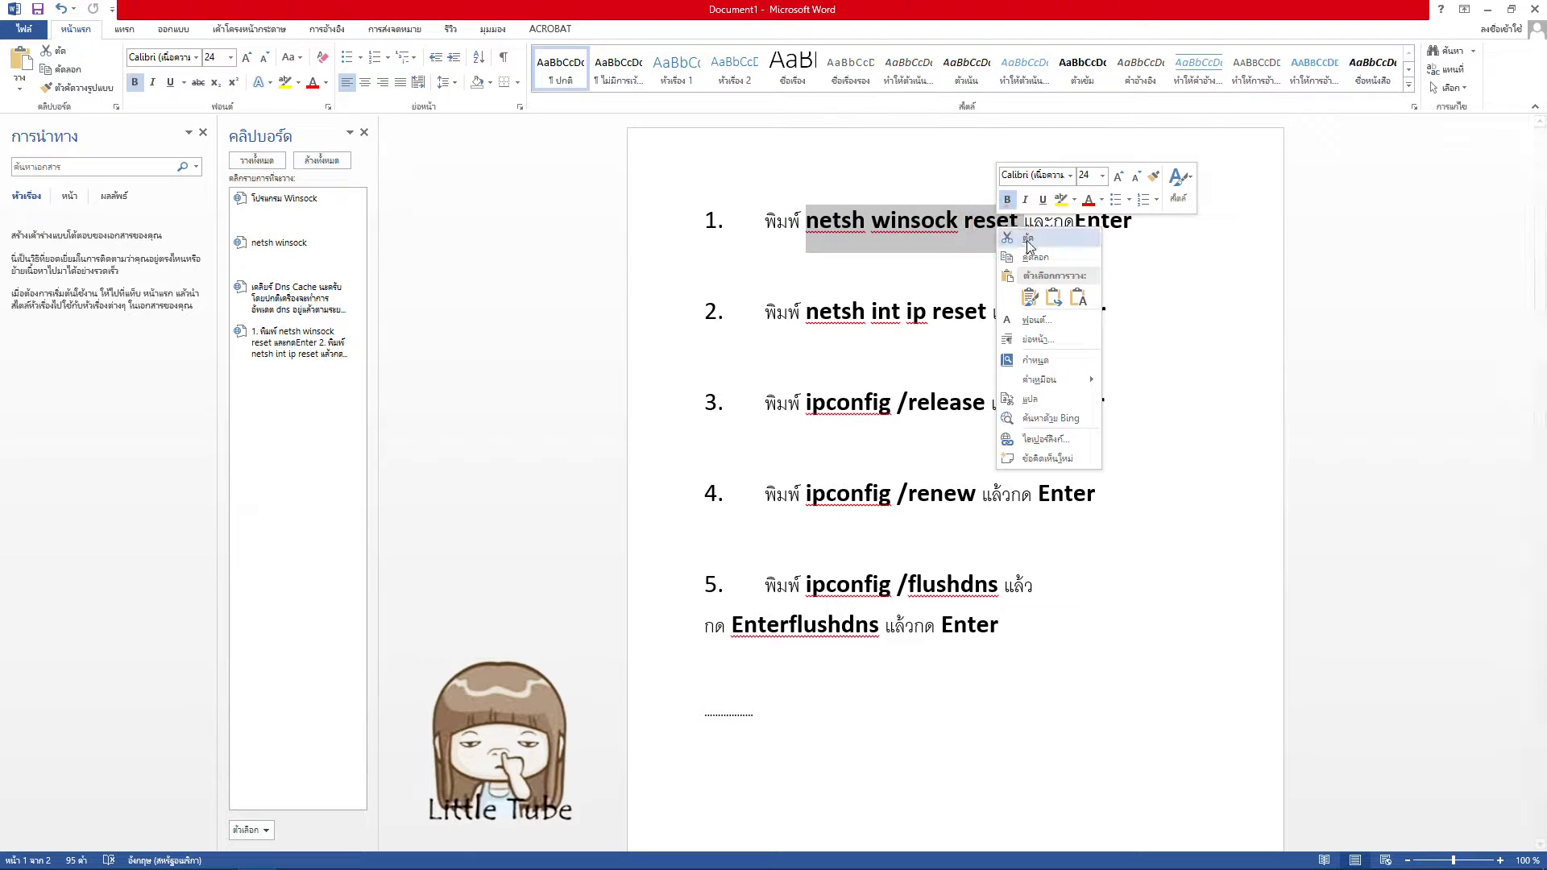
{"action": "left_click", "coordinate": [1040, 256]}
{"action": "left_click", "coordinate": [1486, 10]}
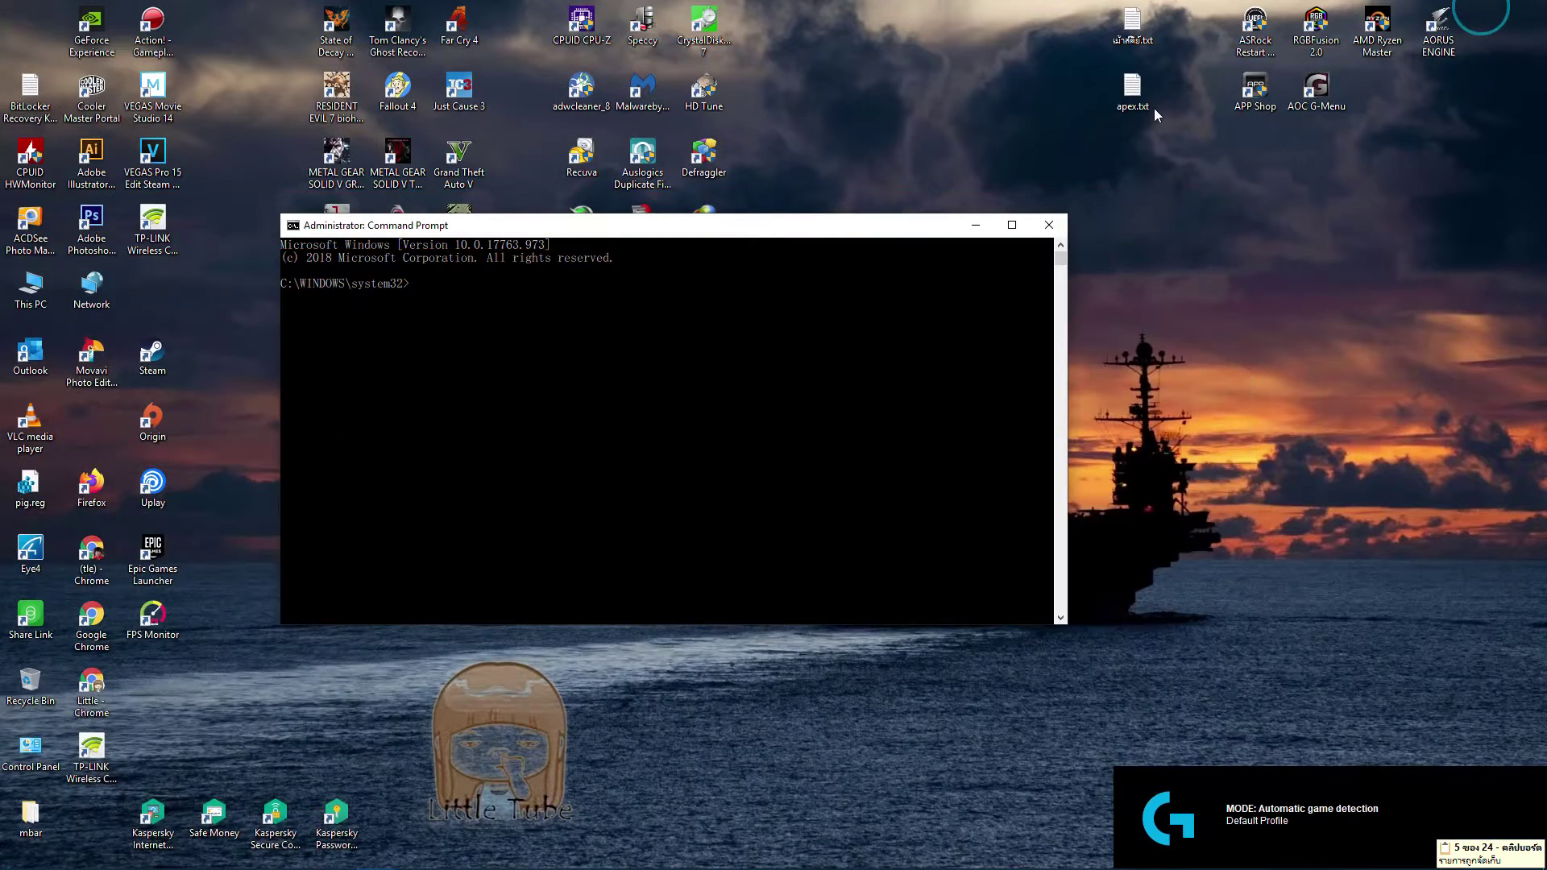
{"action": "right_click", "coordinate": [457, 290]}
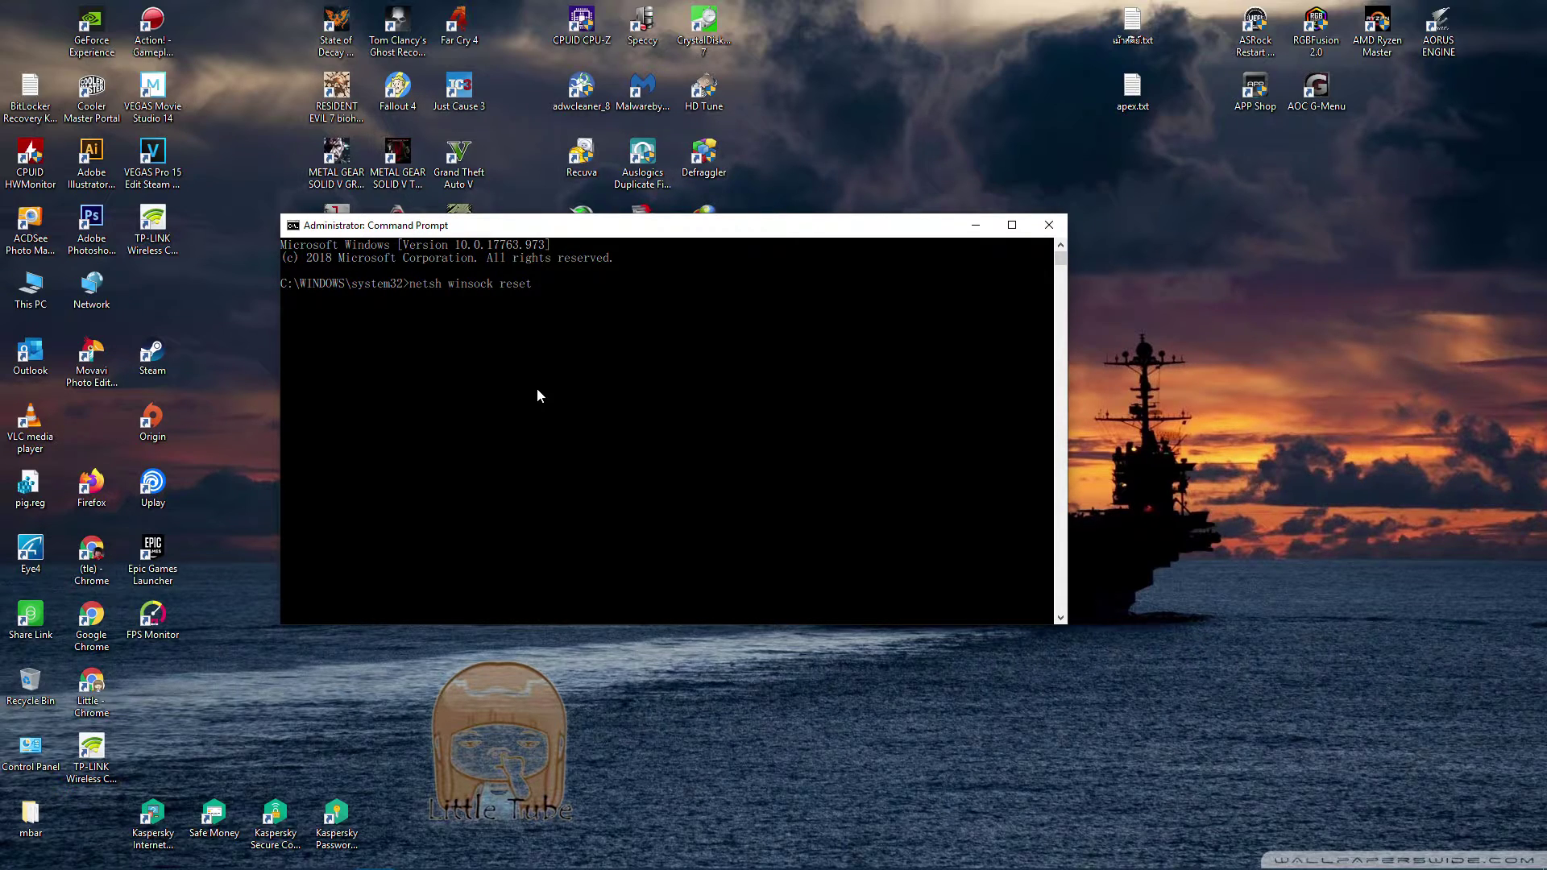
Erase the netsh winsock reset command from the Command Prompt input line.
{"action": "key", "text": "BackSpace"}
{"action": "key", "text": "BackSpace"}
{"action": "key", "text": "BackSpace"}
{"action": "key", "text": "BackSpace"}
{"action": "key", "text": "BackSpace"}
{"action": "key", "text": "BackSpace"}
{"action": "key", "text": "BackSpace"}
{"action": "key", "text": "BackSpace"}
{"action": "key", "text": "BackSpace"}
{"action": "key", "text": "BackSpace"}
{"action": "key", "text": "BackSpace"}
{"action": "key", "text": "BackSpace"}
{"action": "key", "text": "BackSpace"}
{"action": "key", "text": "BackSpace"}
{"action": "key", "text": "BackSpace"}
{"action": "key", "text": "BackSpace"}
{"action": "key", "text": "BackSpace"}
{"action": "key", "text": "BackSpace"}
{"action": "key", "text": "BackSpace"}
Copy the netsh int ip reset command from line 2 of the Word document and paste it into the administrator Command Prompt.
{"action": "mouse_move", "coordinate": [286, 867]}
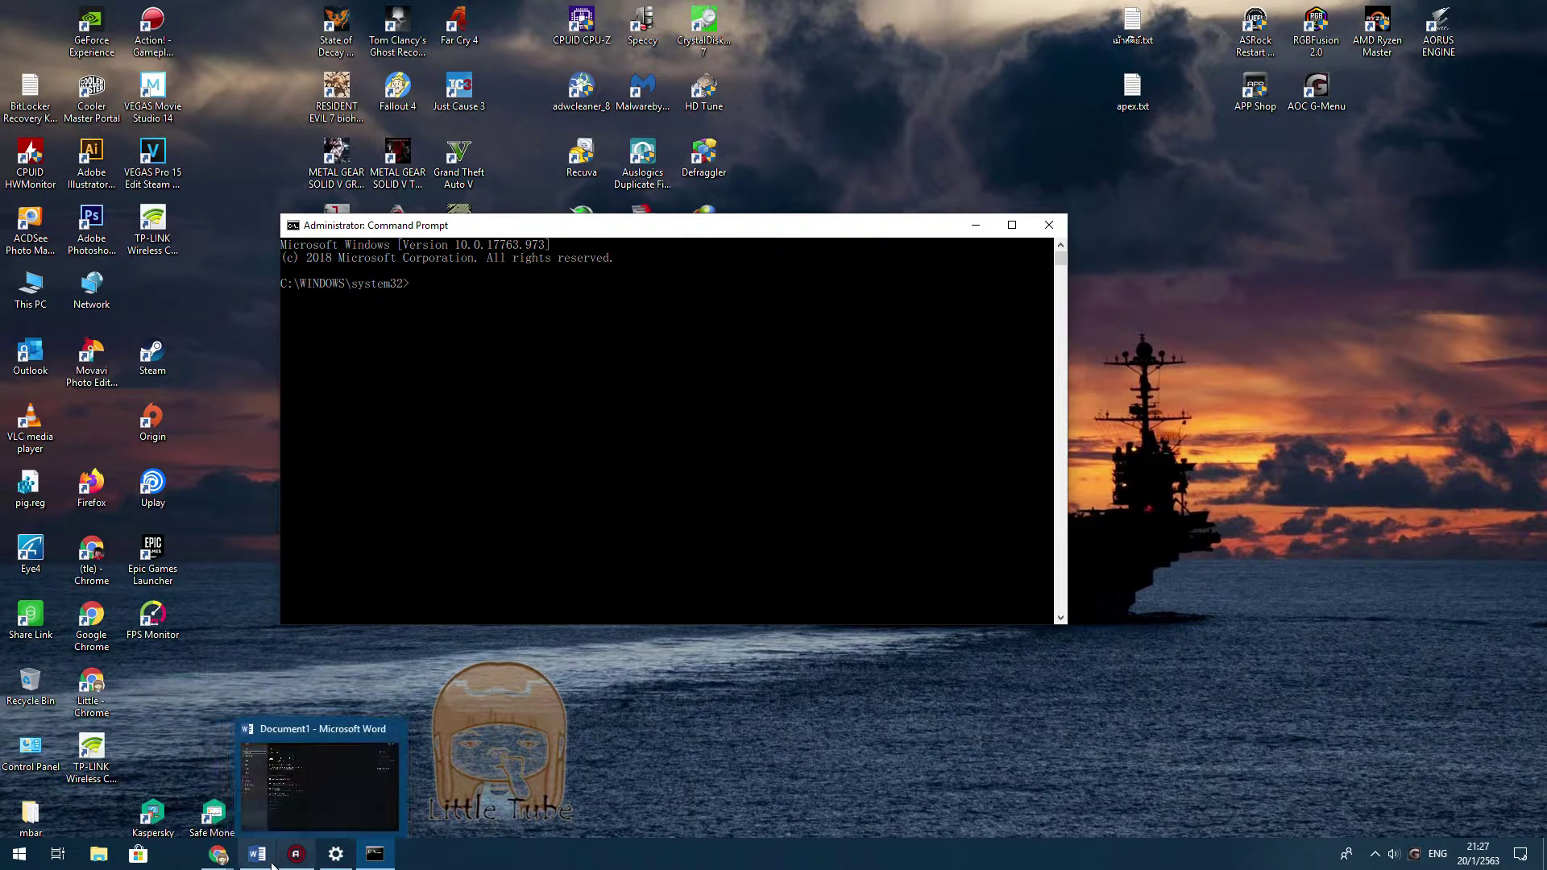
{"action": "left_click", "coordinate": [271, 865]}
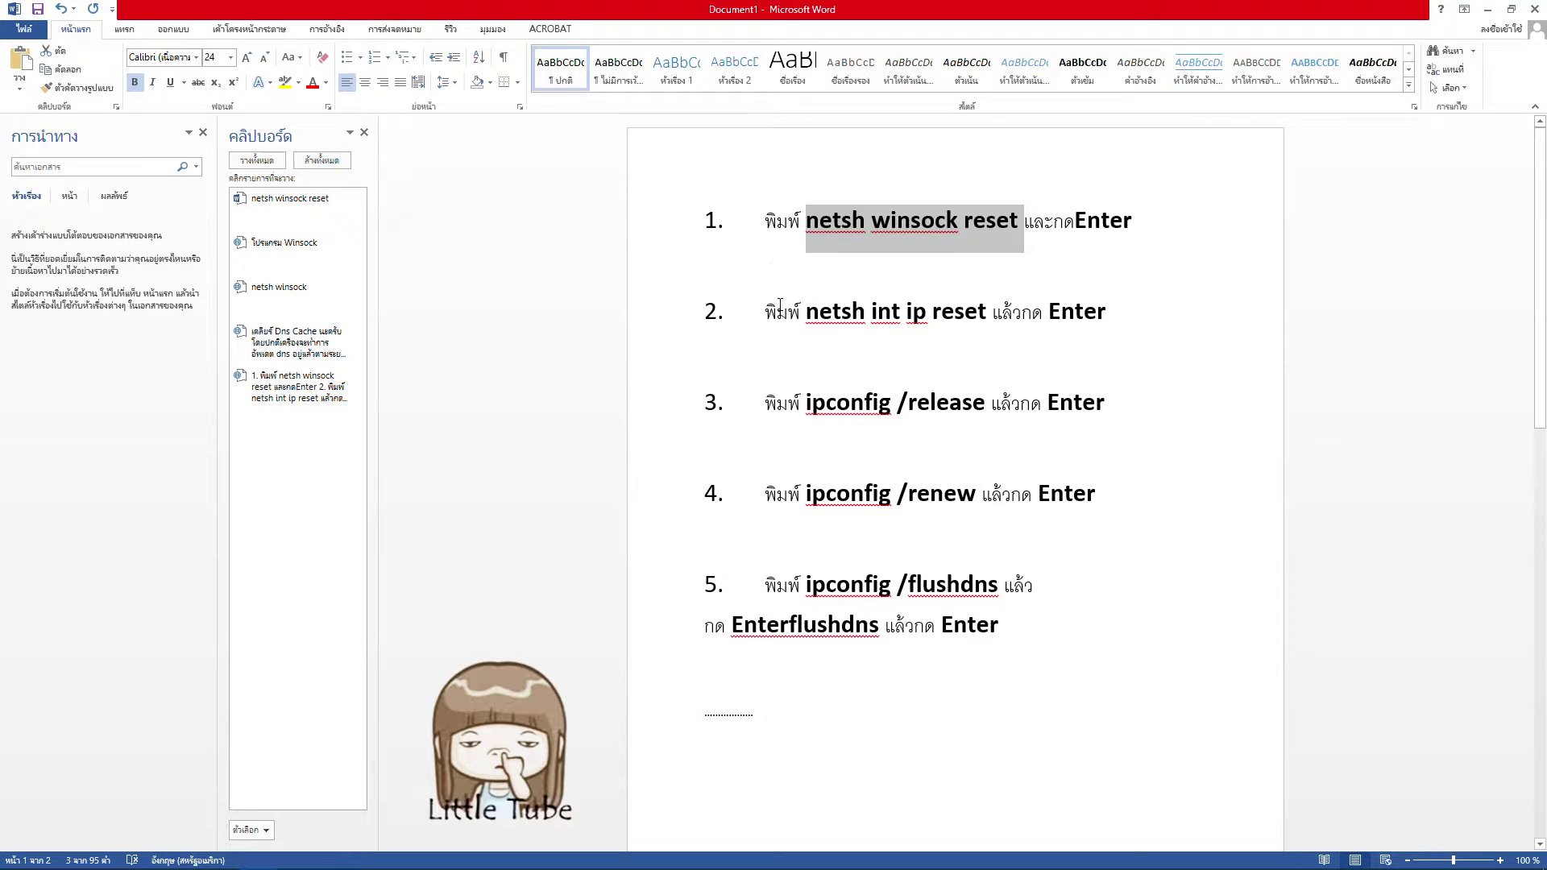
{"action": "left_click", "coordinate": [807, 312]}
{"action": "left_click_drag", "start_coordinate": [807, 314], "coordinate": [960, 313]}
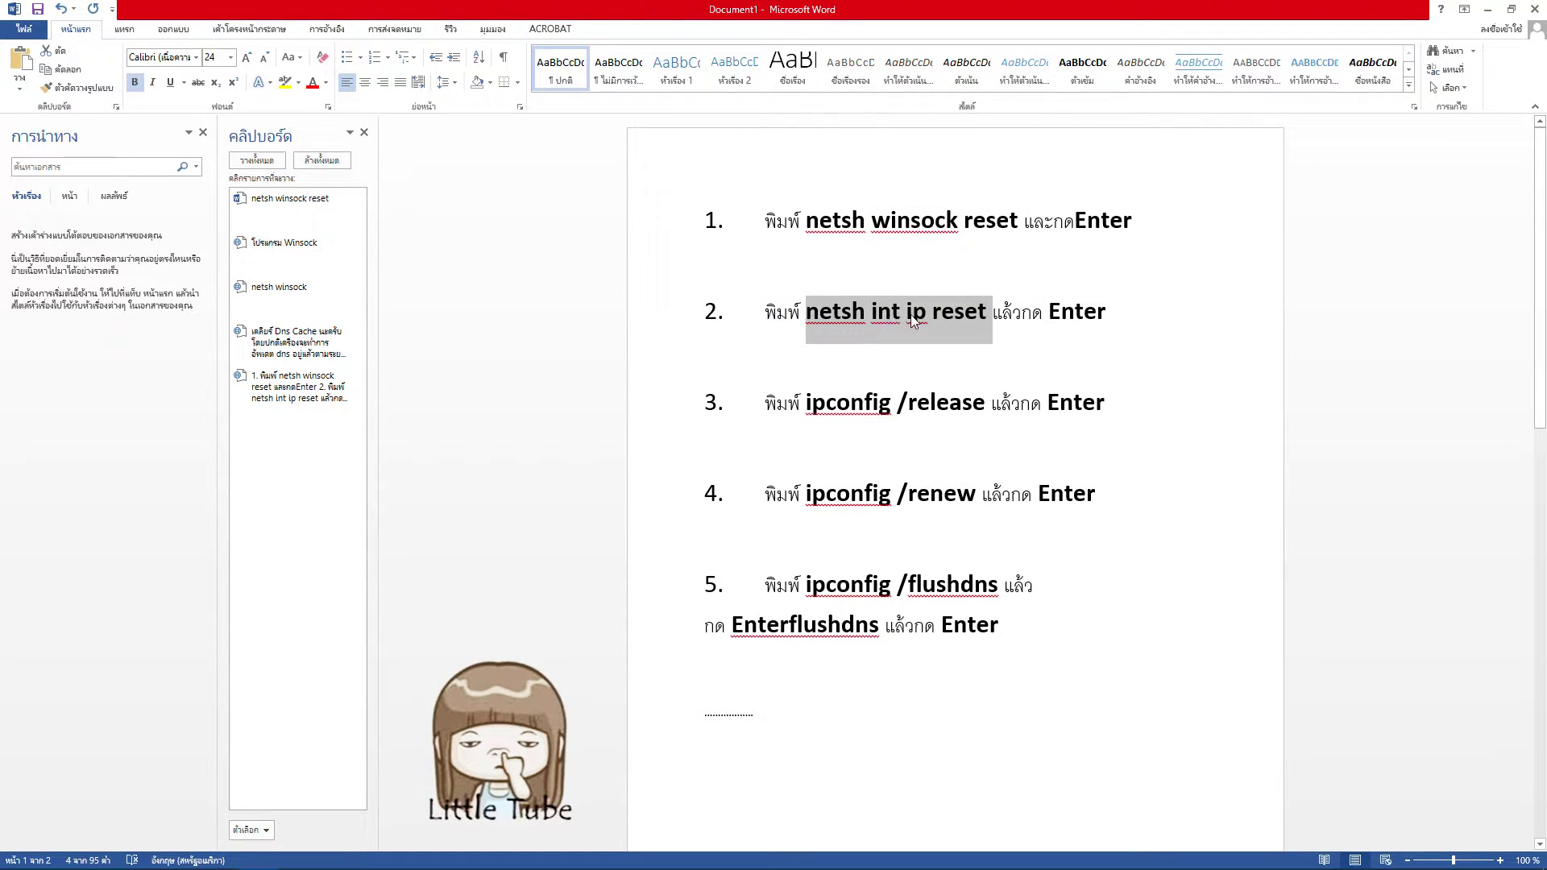
{"action": "right_click", "coordinate": [980, 314]}
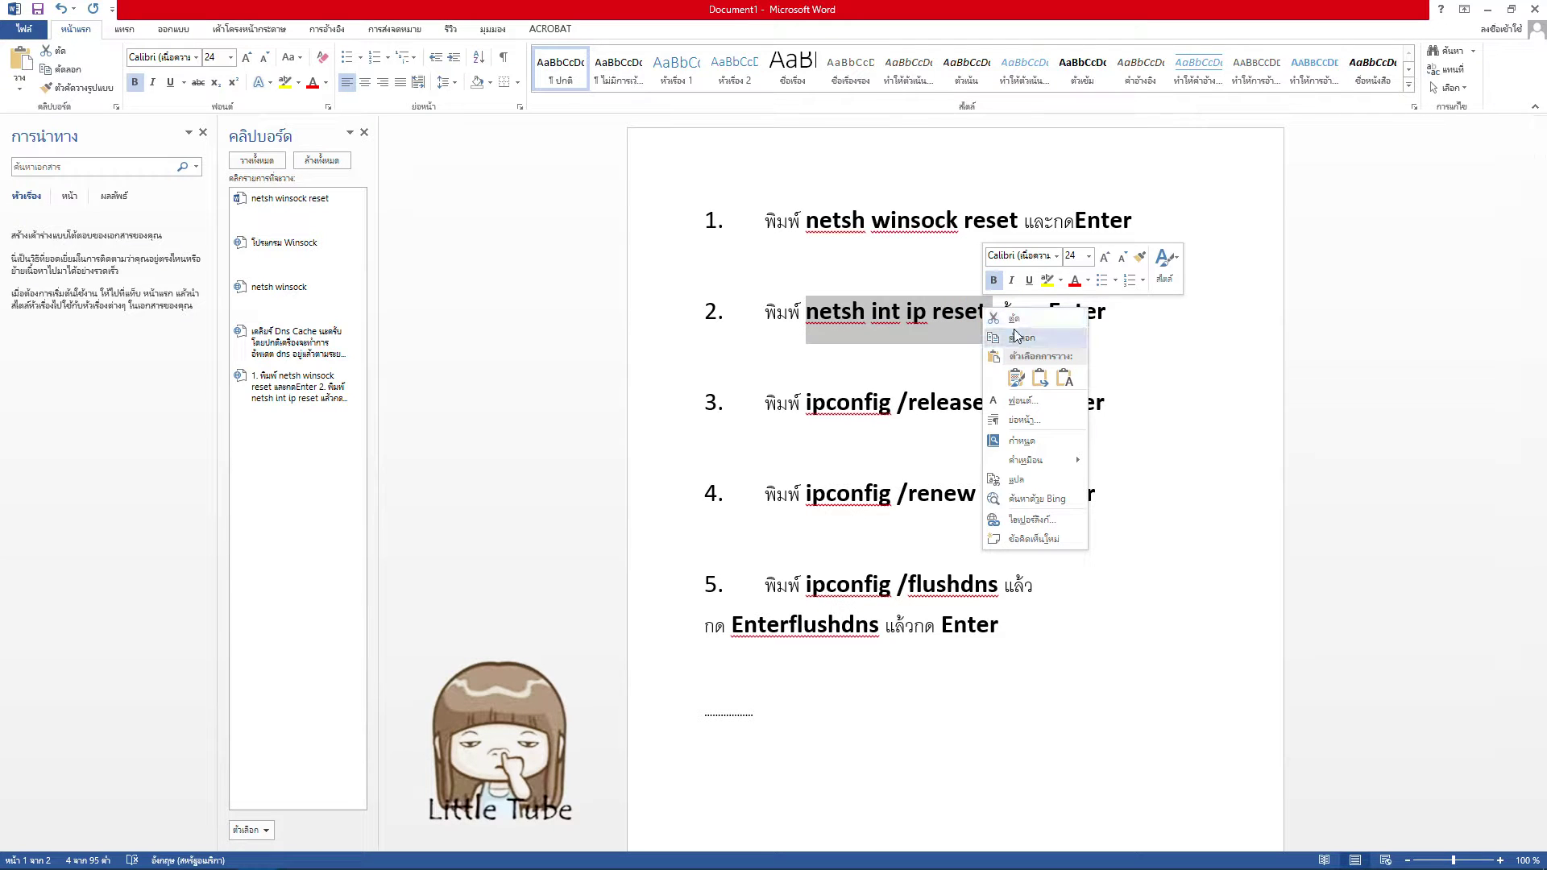
{"action": "left_click", "coordinate": [1013, 339]}
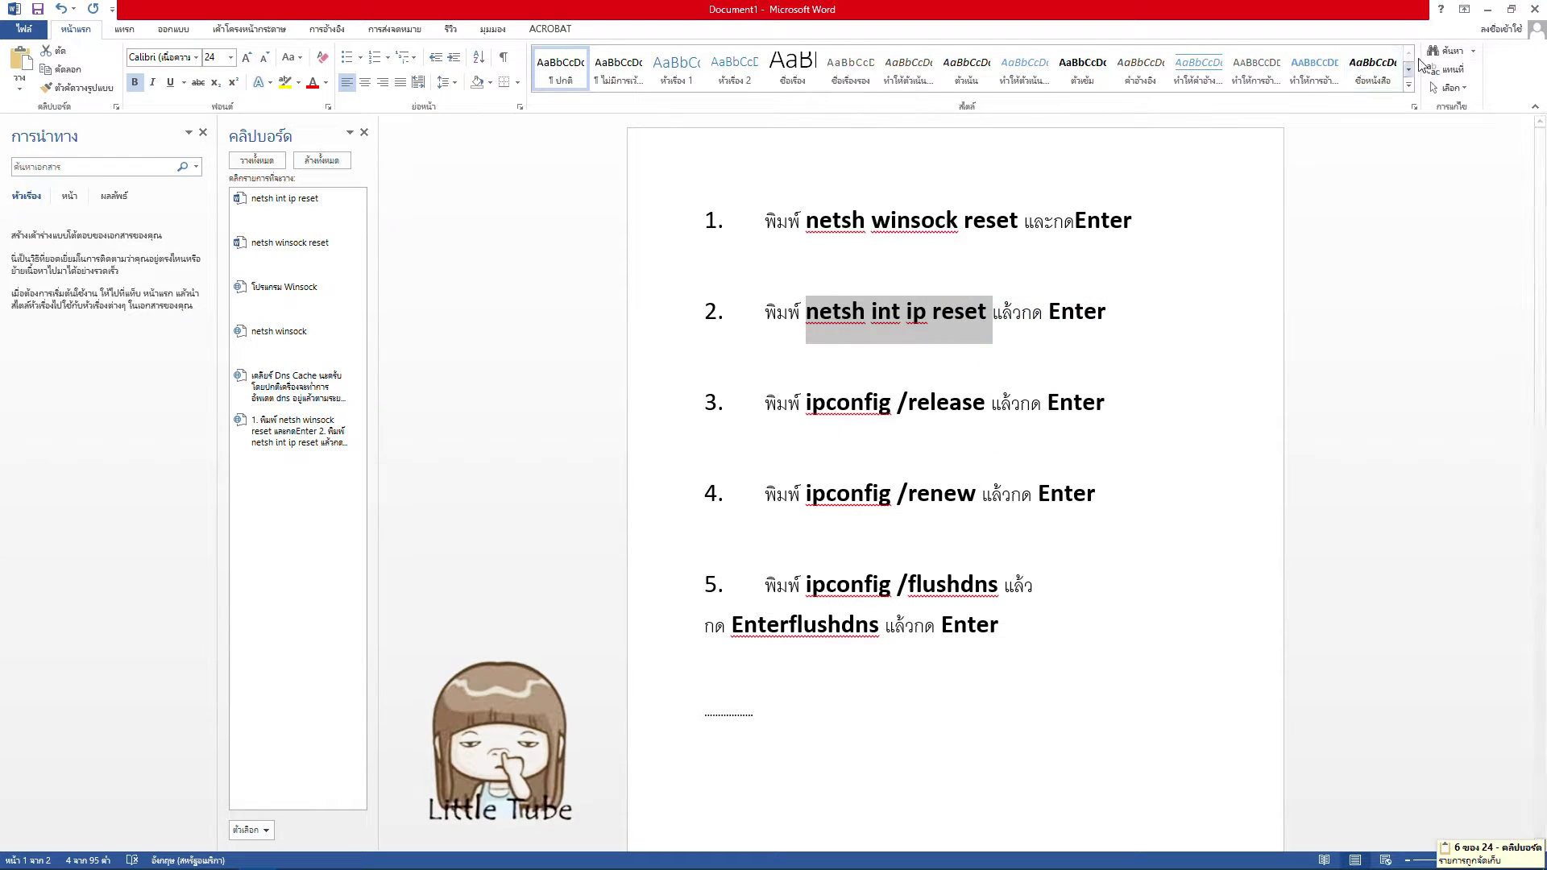
{"action": "left_click", "coordinate": [1487, 9]}
{"action": "right_click", "coordinate": [448, 287]}
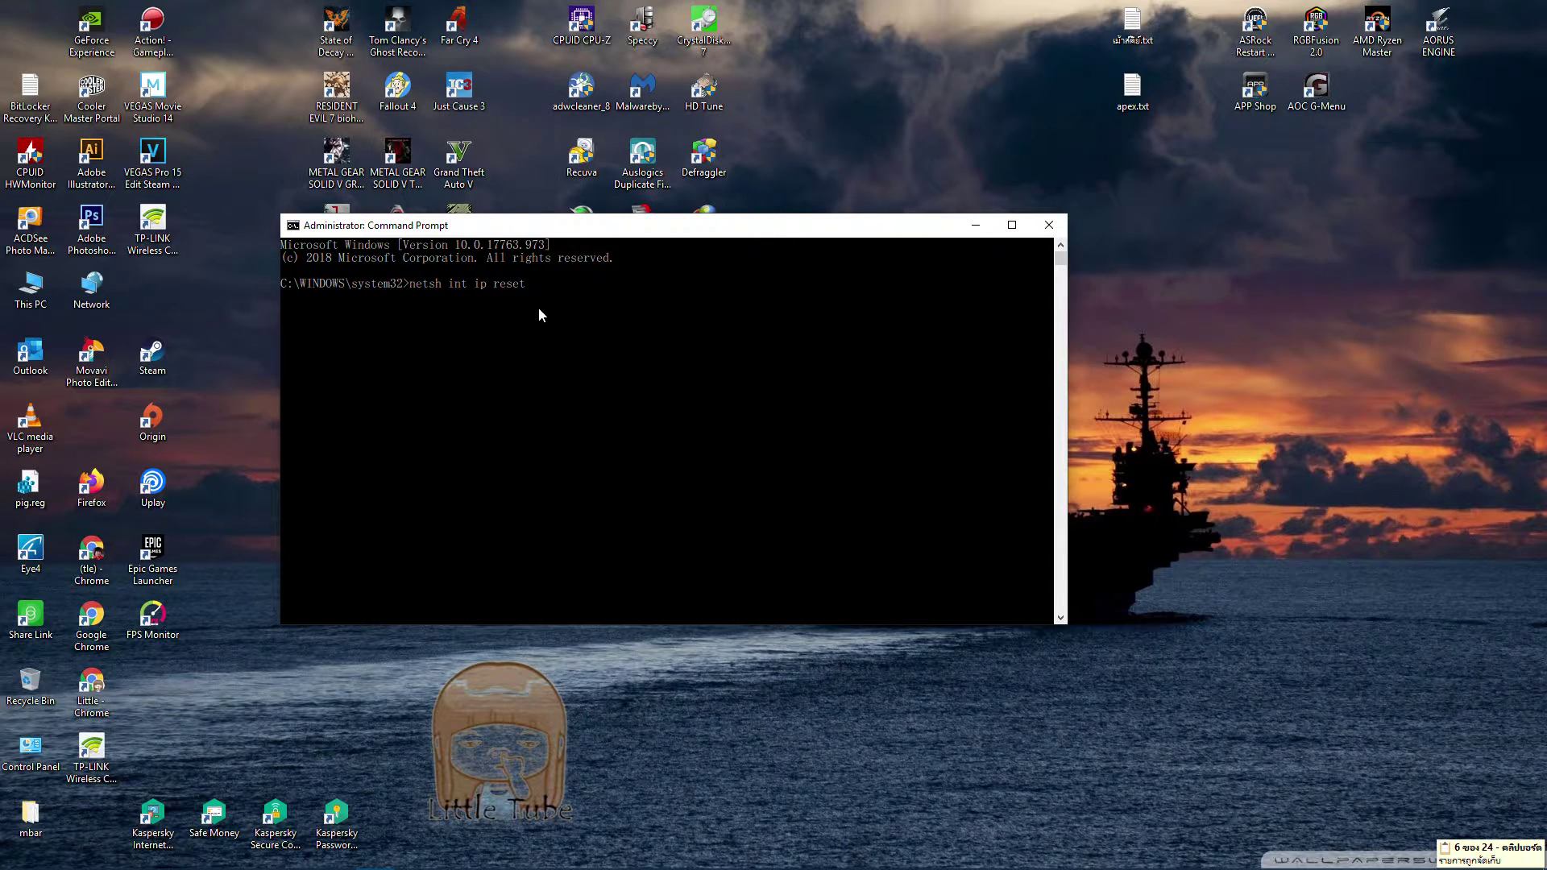
{"action": "mouse_move", "coordinate": [299, 864]}
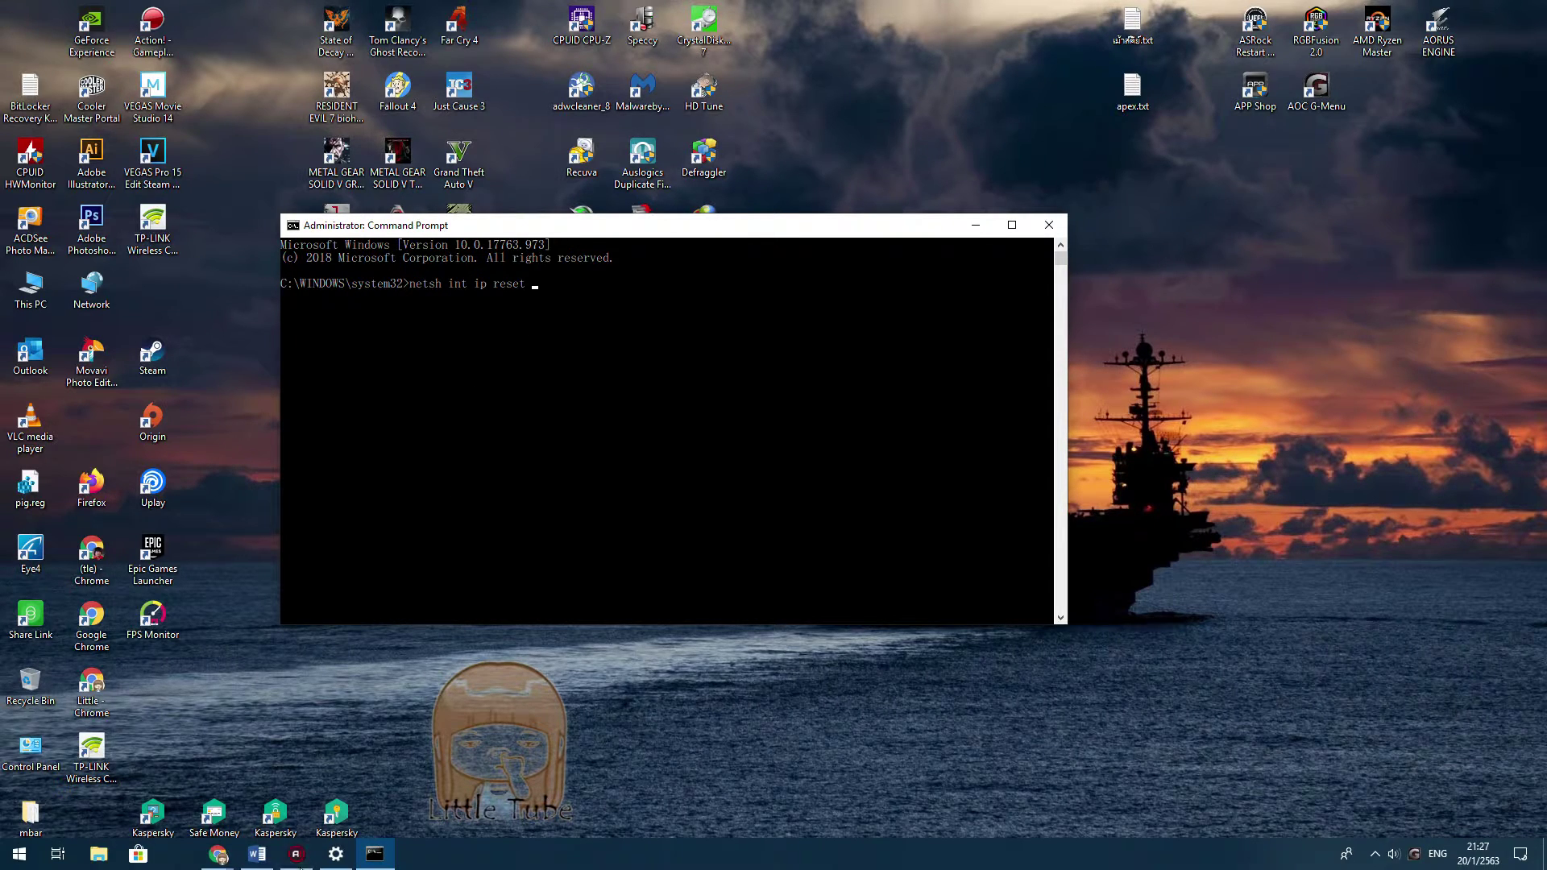
{"action": "left_click", "coordinate": [257, 855]}
{"action": "left_click_drag", "start_coordinate": [805, 405], "coordinate": [965, 402]}
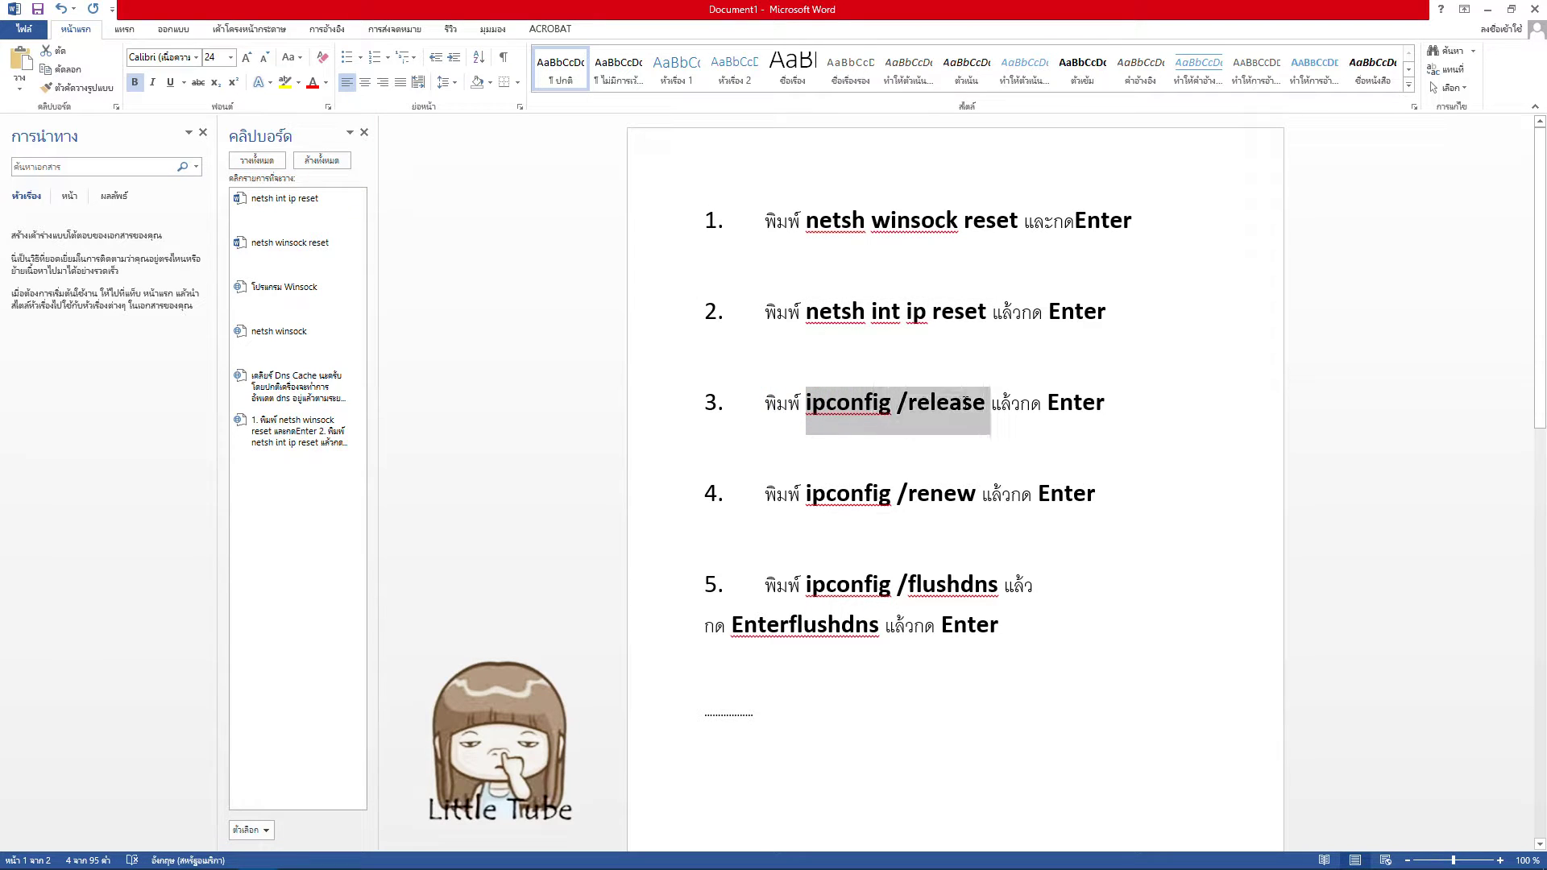
{"action": "right_click", "coordinate": [966, 402]}
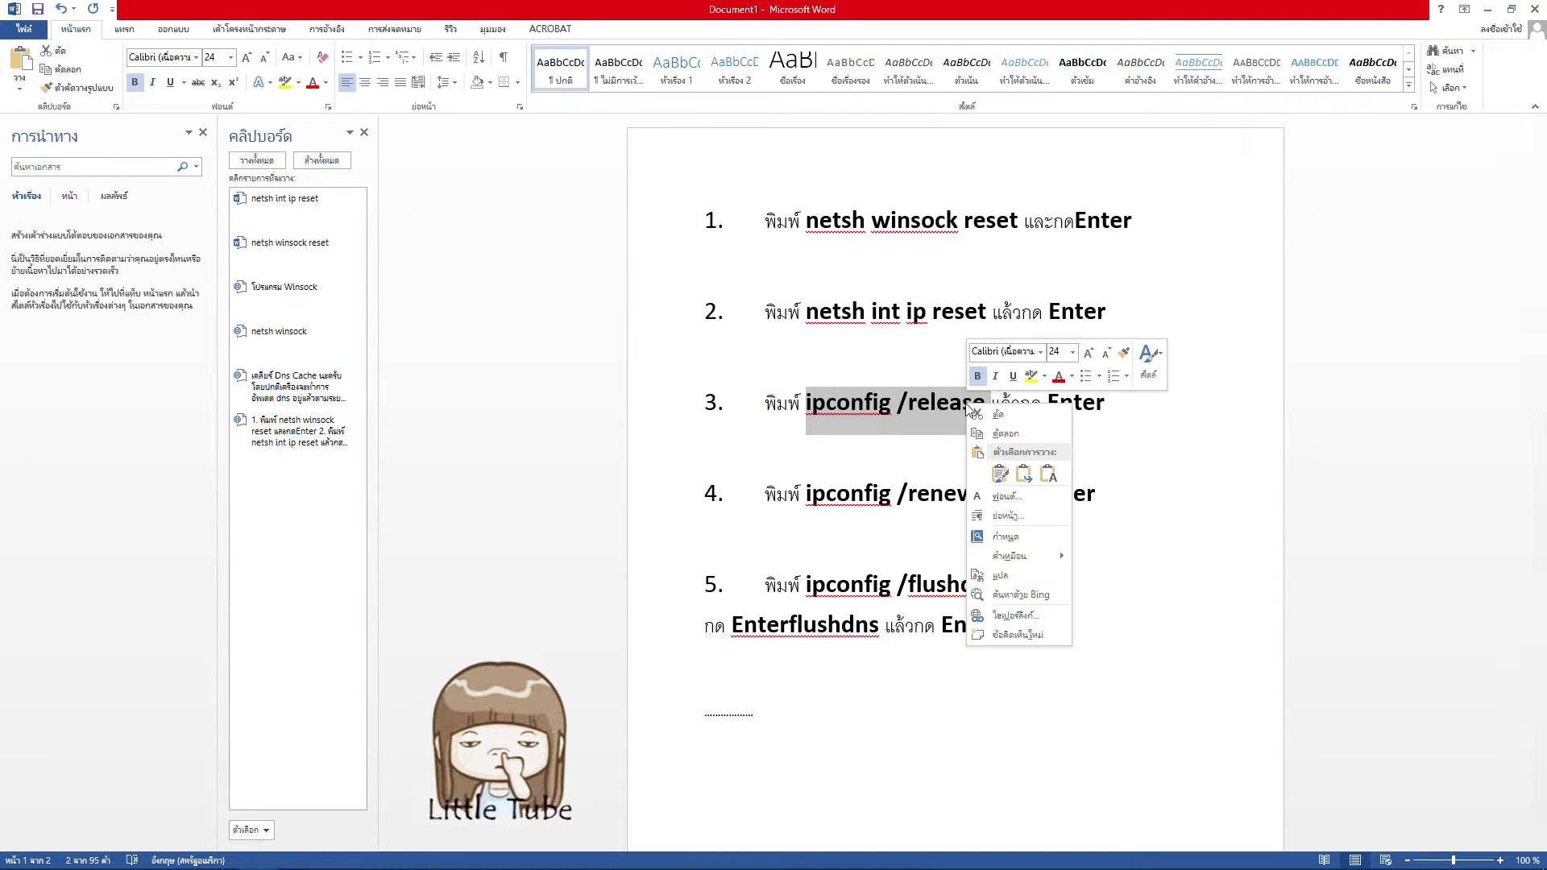
{"action": "left_click", "coordinate": [904, 462]}
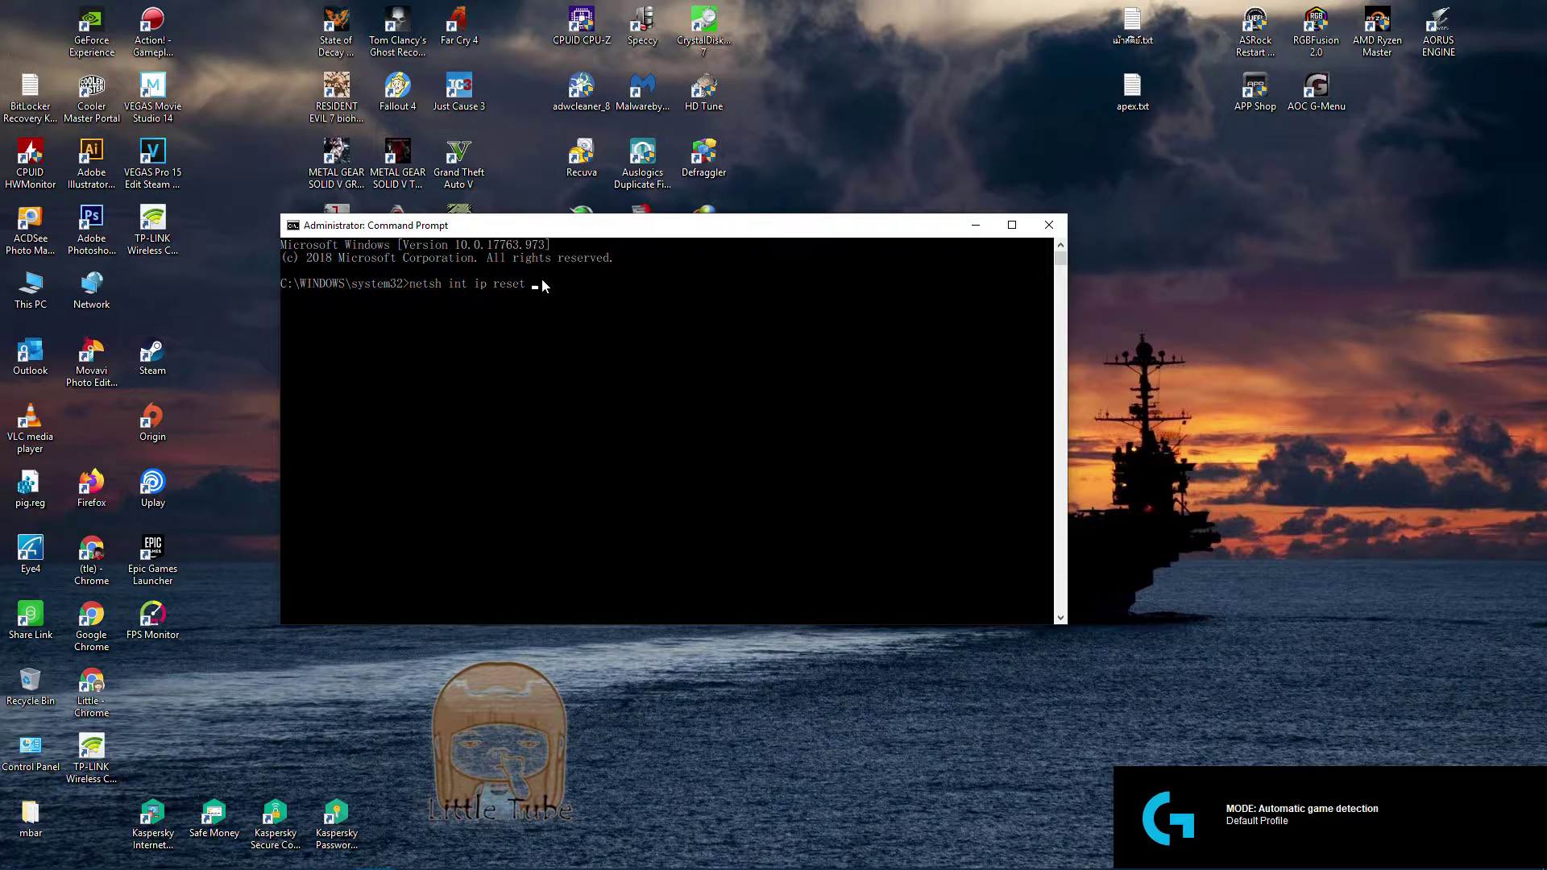
Select and copy the netsh int ip reset command on the Command Prompt input line.
{"action": "left_click_drag", "start_coordinate": [541, 284], "coordinate": [409, 284]}
{"action": "right_click", "coordinate": [422, 283]}
{"action": "left_click_drag", "start_coordinate": [545, 288], "coordinate": [409, 291]}
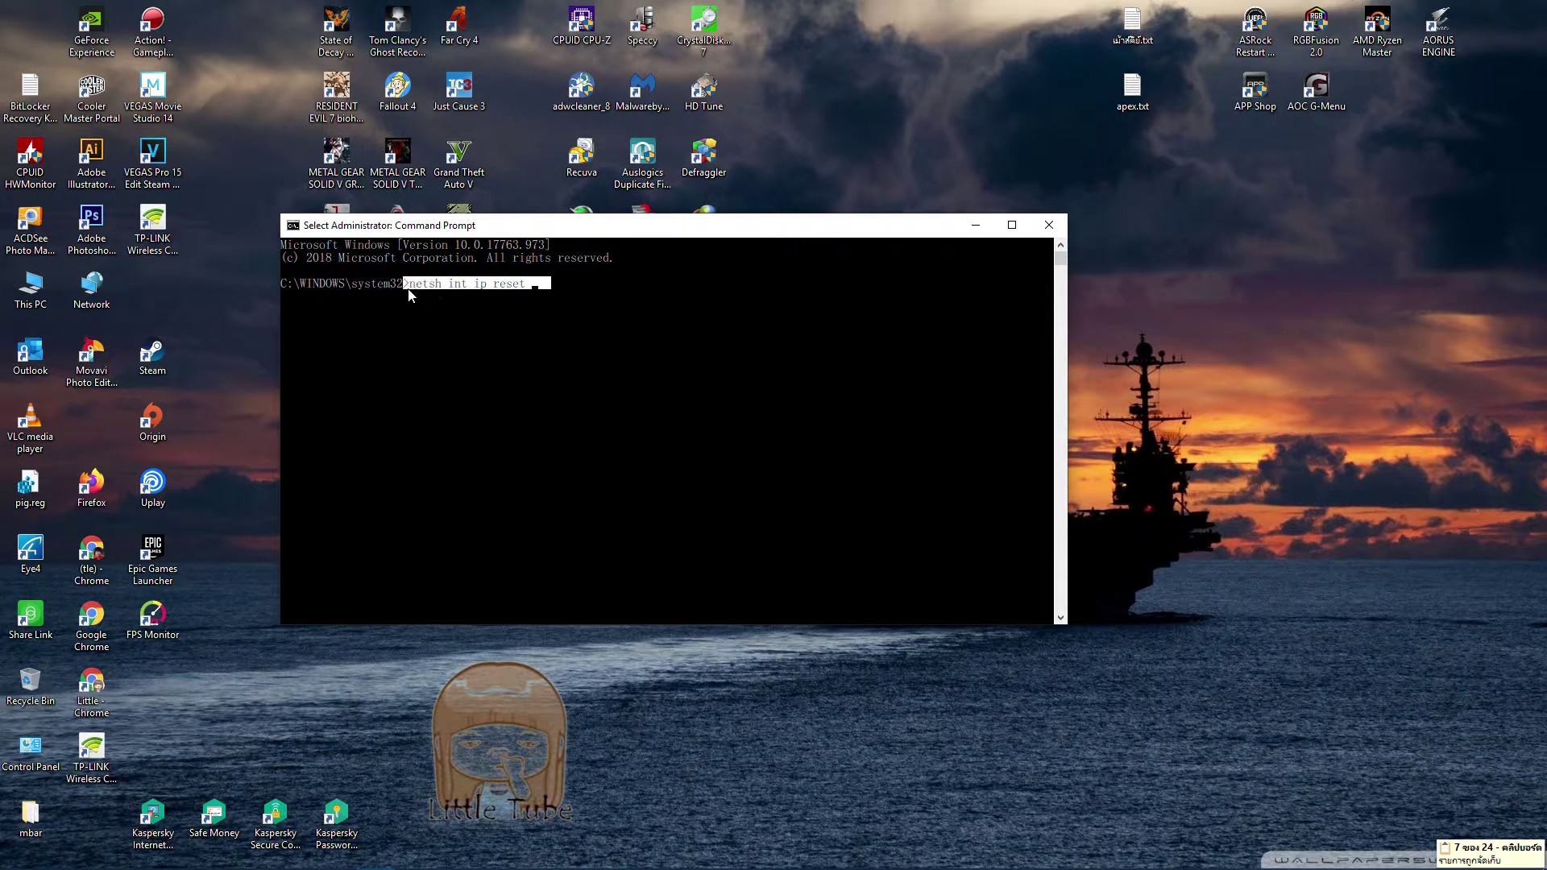
{"action": "right_click", "coordinate": [446, 322]}
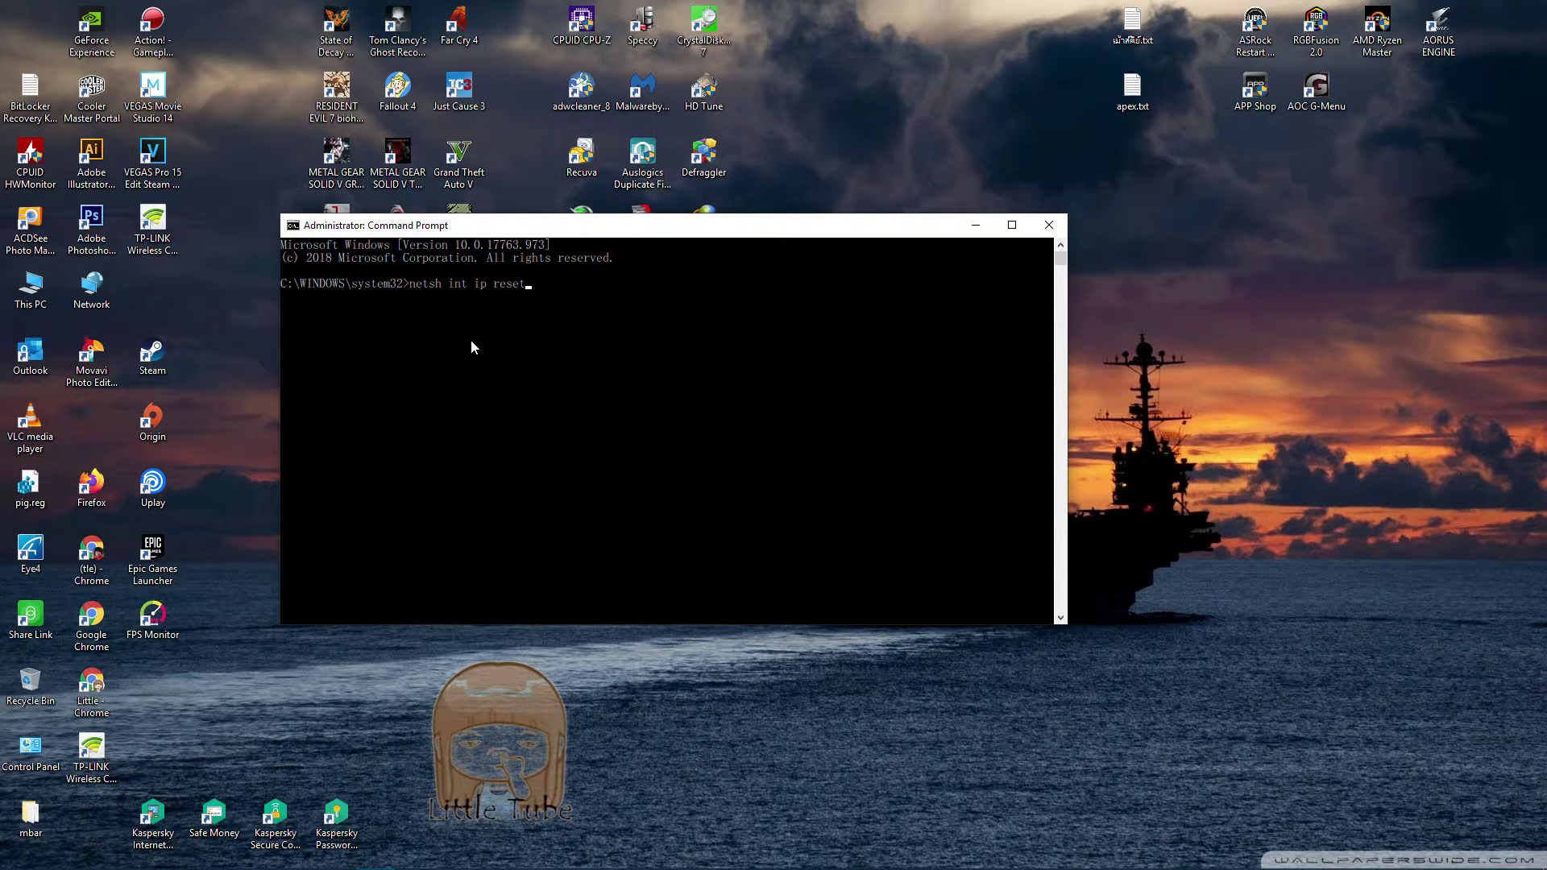
Switch to the Word document and examine the ipconfig /renew and ipconfig /flushdns instructions in lines 4 and 5.
{"action": "left_click", "coordinate": [257, 854]}
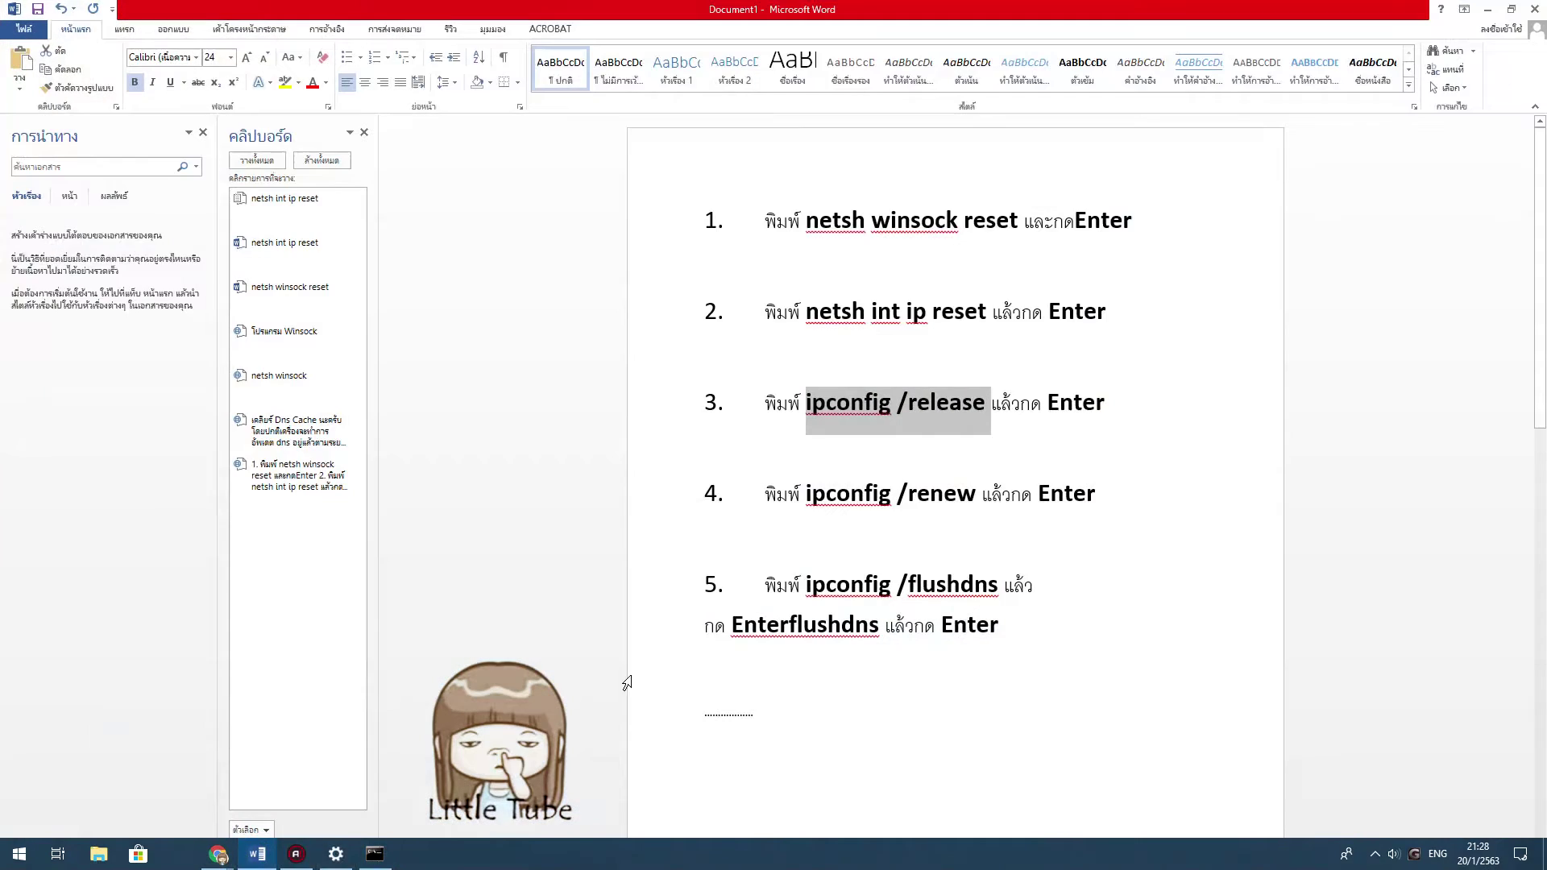
{"action": "left_click_drag", "start_coordinate": [806, 494], "coordinate": [964, 501]}
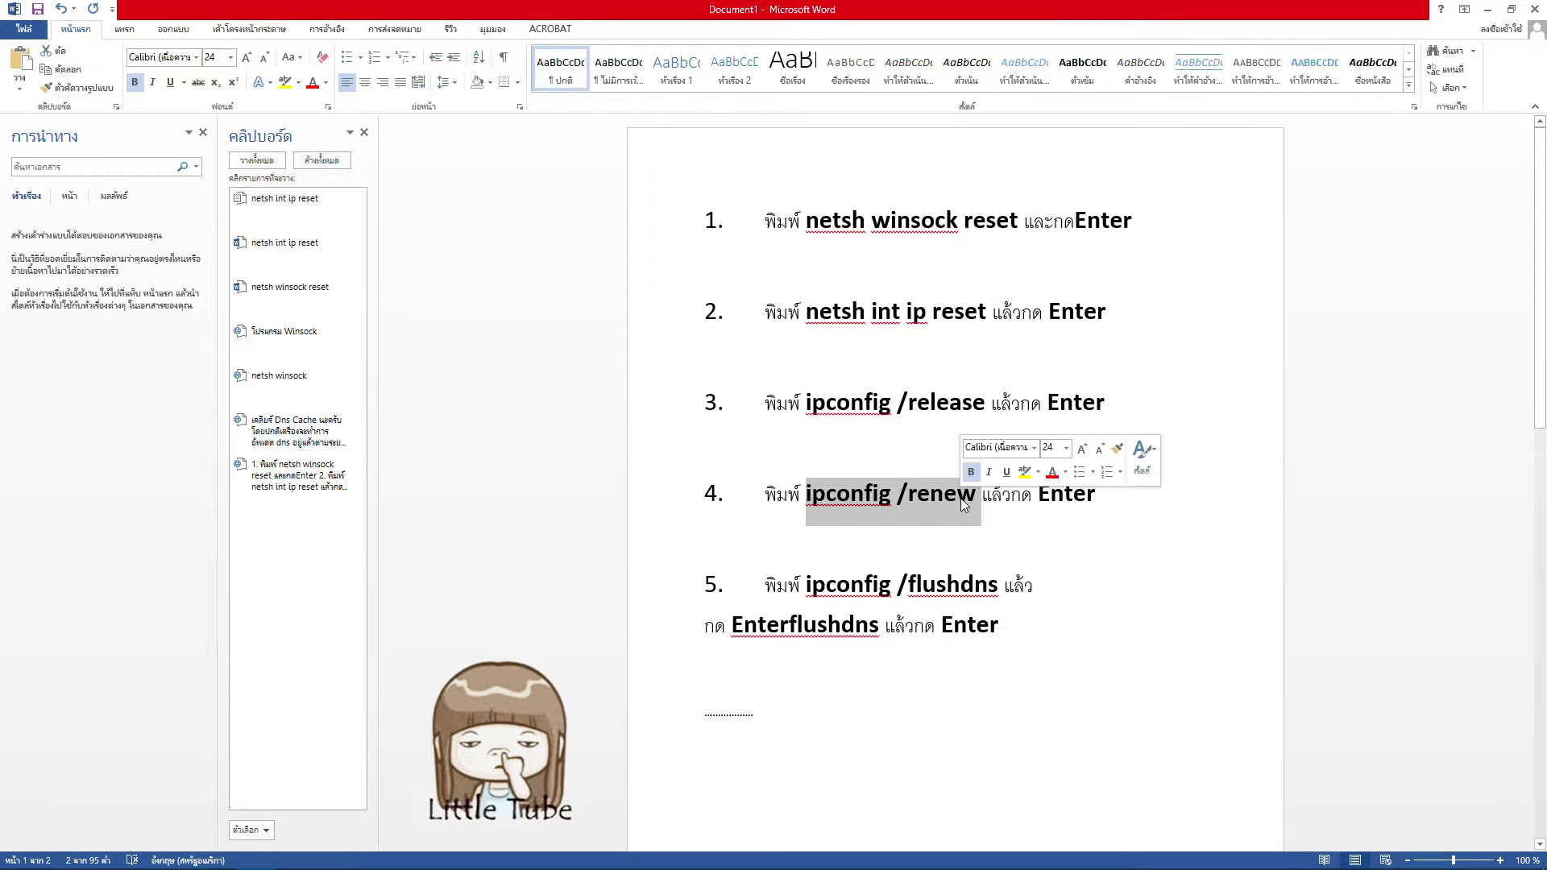
{"action": "scroll", "coordinate": [952, 547], "scroll_direction": "down", "scroll_amount": 1}
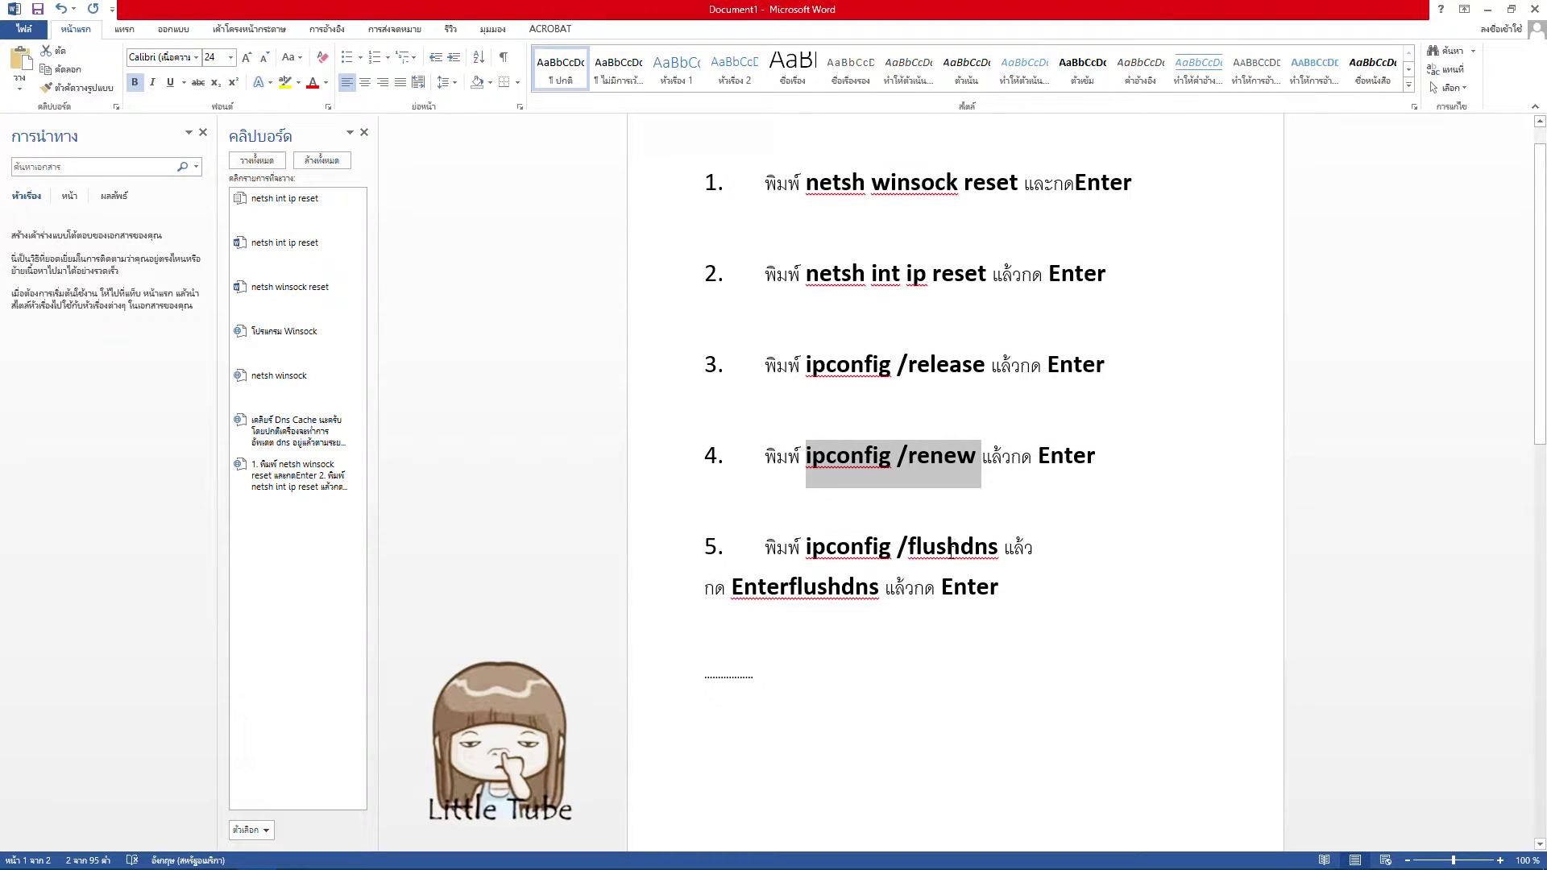
{"action": "left_click", "coordinate": [776, 513]}
{"action": "scroll", "coordinate": [776, 513], "scroll_direction": "down", "scroll_amount": 1}
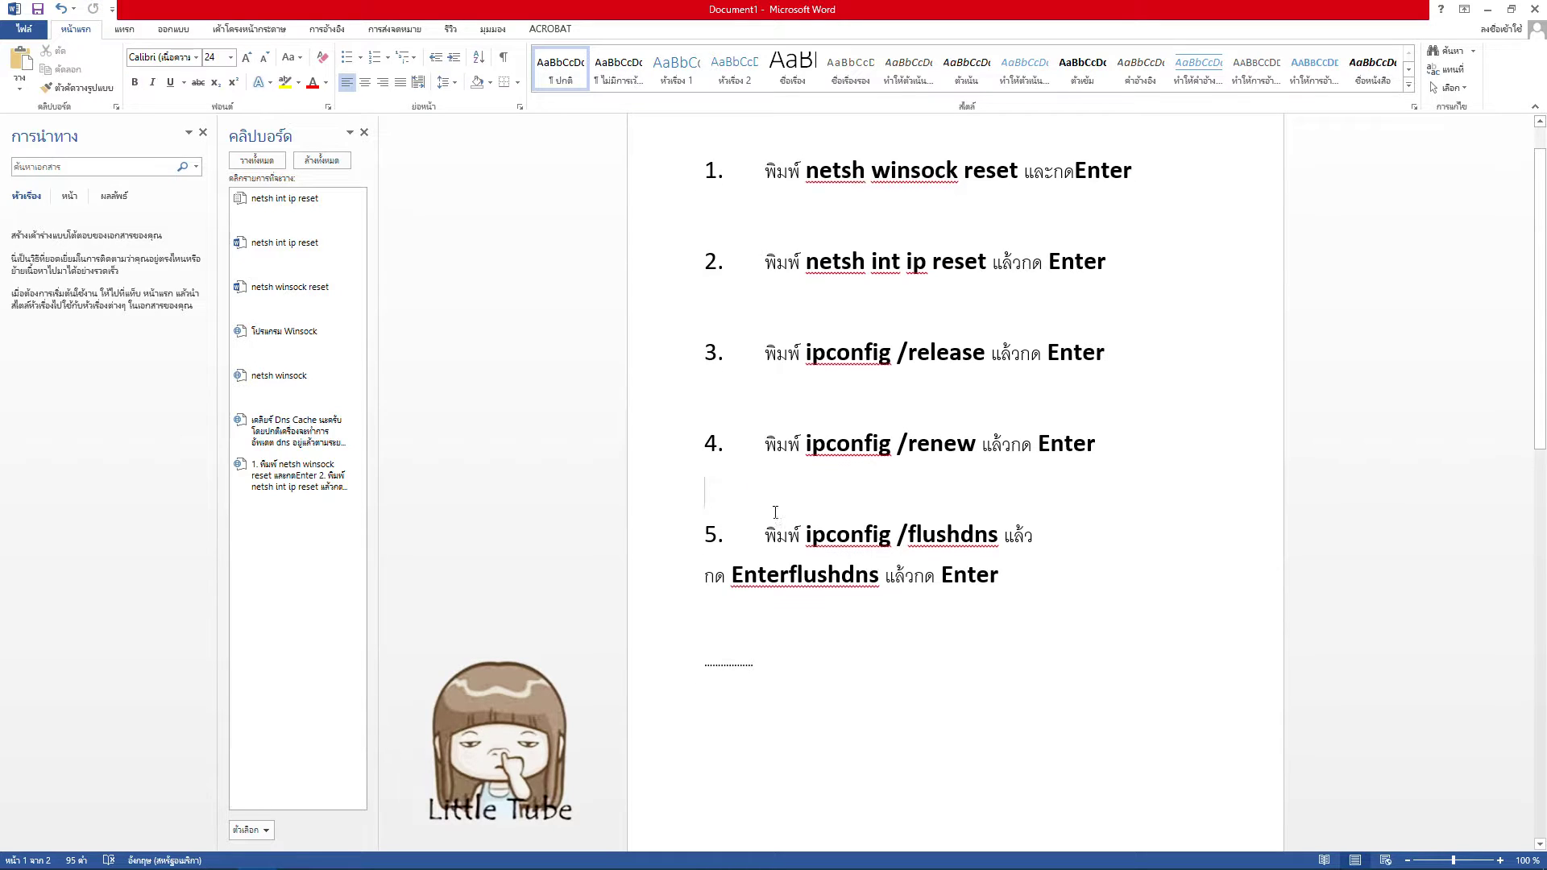
{"action": "scroll", "coordinate": [775, 513], "scroll_direction": "down", "scroll_amount": 1}
{"action": "left_click_drag", "start_coordinate": [806, 508], "coordinate": [996, 522]}
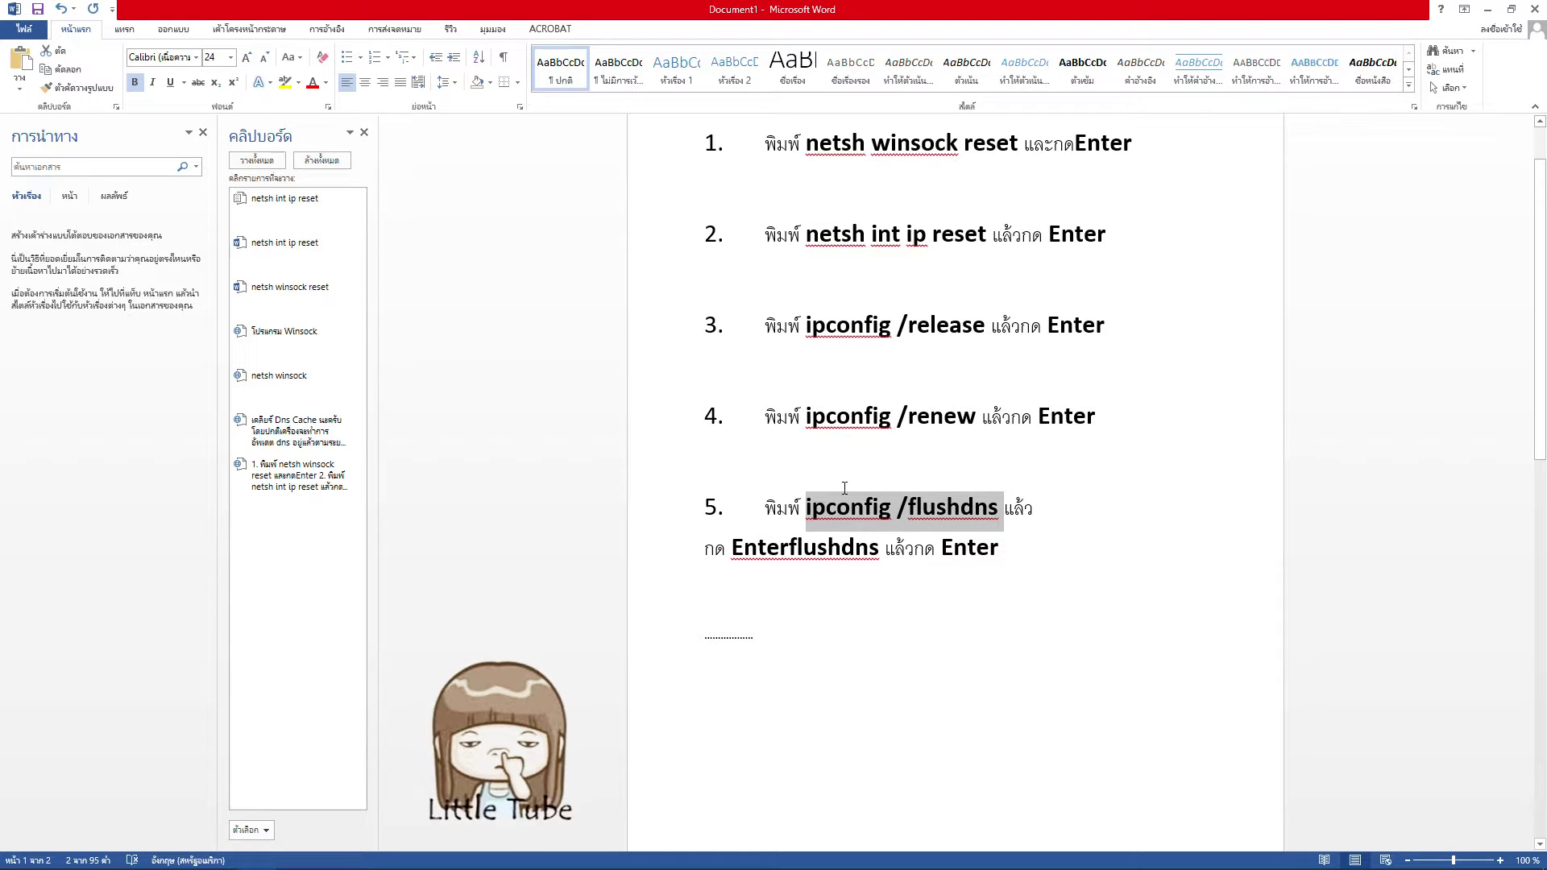
{"action": "left_click_drag", "start_coordinate": [731, 550], "coordinate": [1017, 553]}
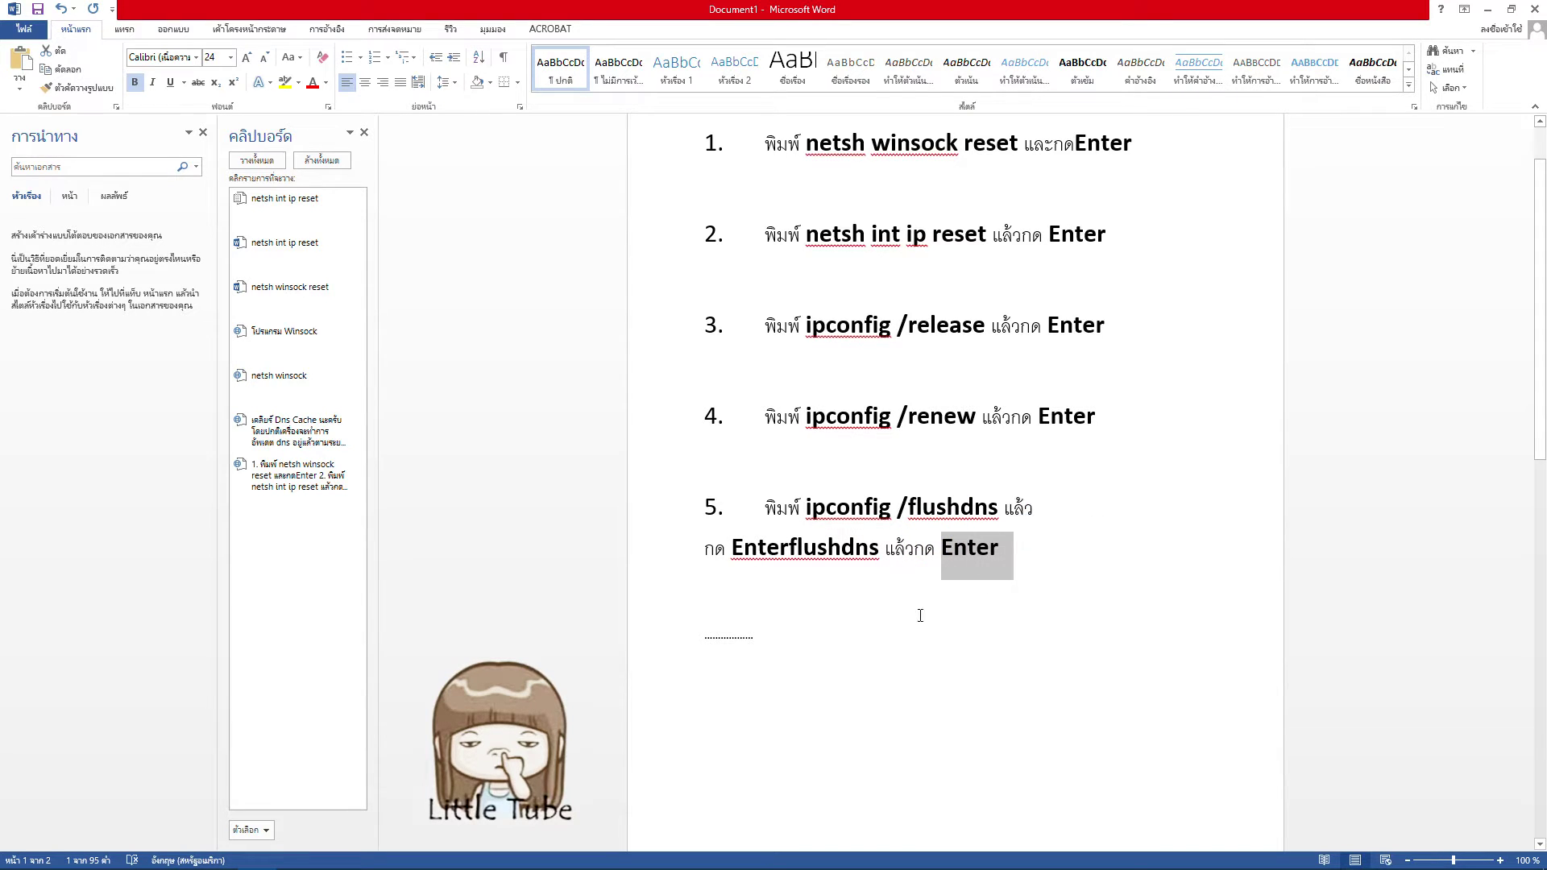
{"action": "scroll", "coordinate": [834, 655], "scroll_direction": "down", "scroll_amount": 2}
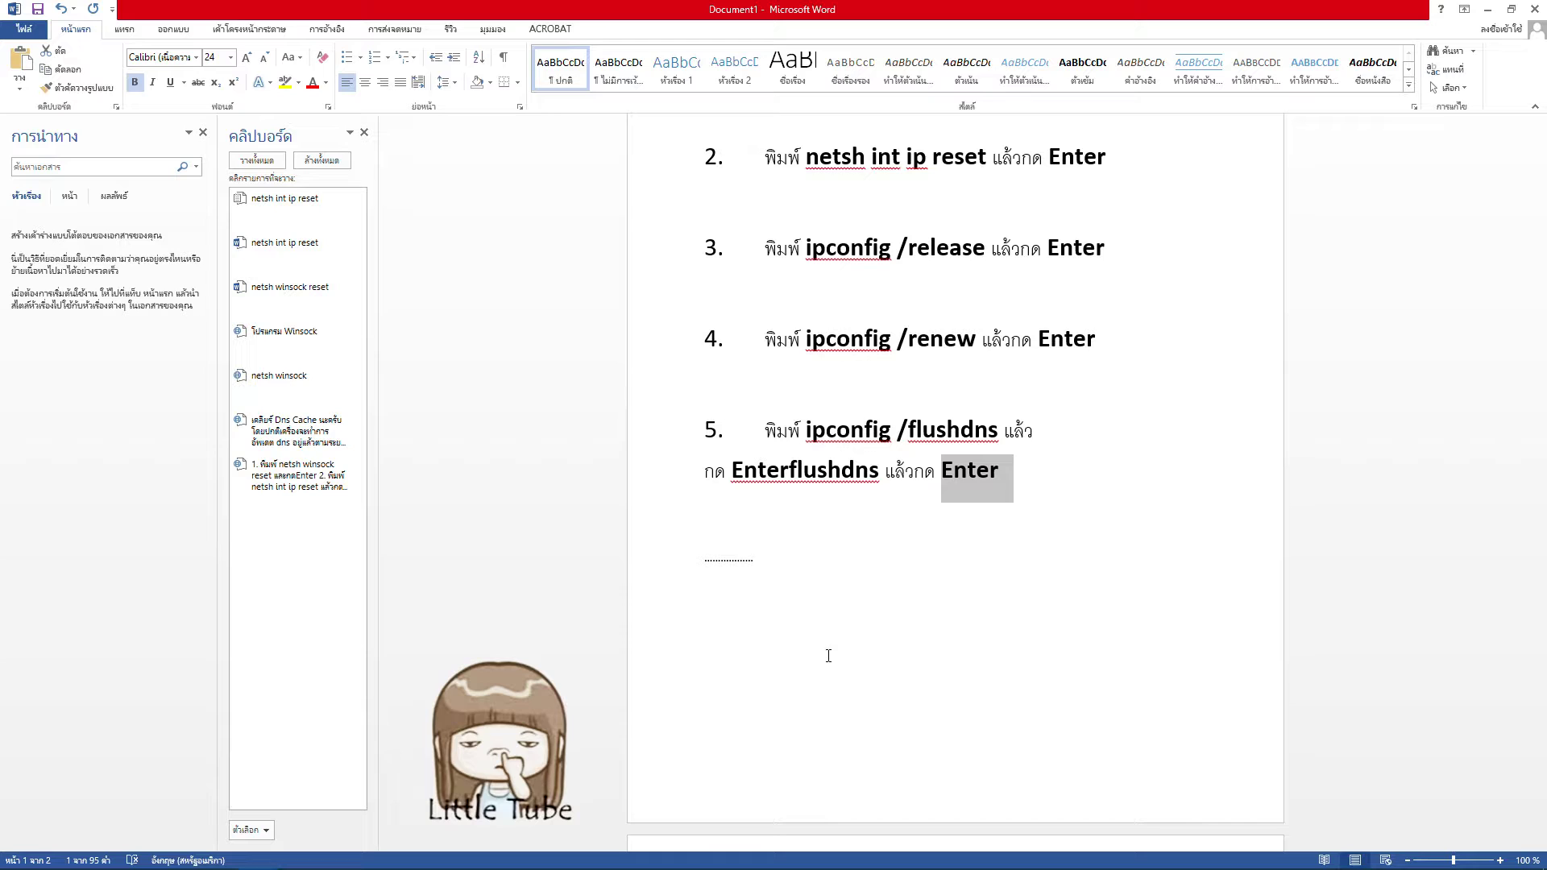
{"action": "scroll", "coordinate": [826, 657], "scroll_direction": "up", "scroll_amount": 2}
{"action": "scroll", "coordinate": [824, 659], "scroll_direction": "up", "scroll_amount": 1}
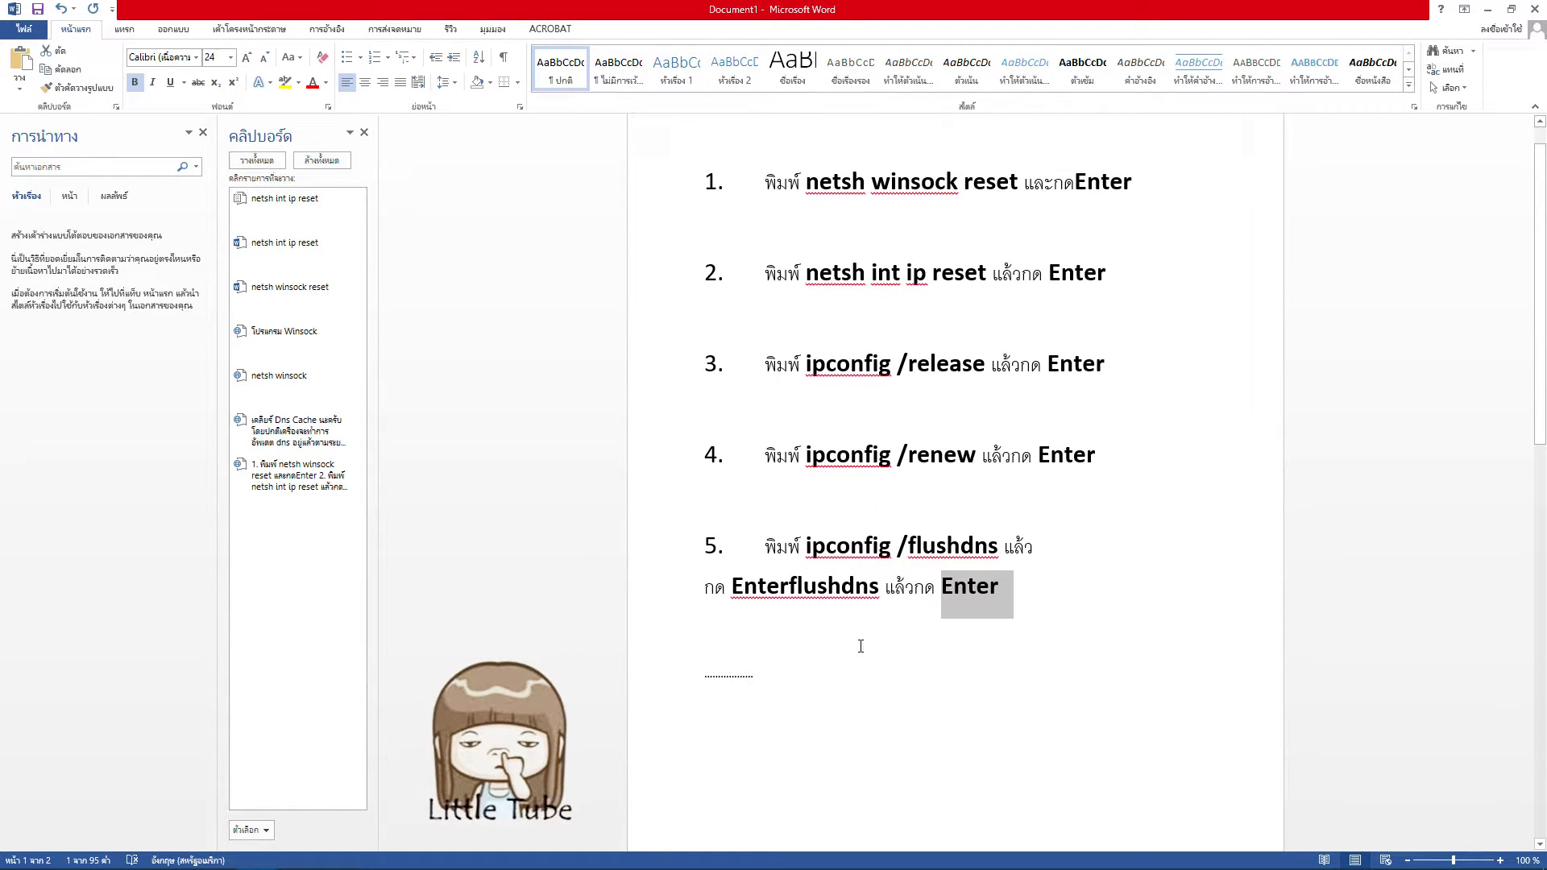
Highlight flushdns in line 5 and read the explanation of Flushdns and the DNS cache on page 2.
{"action": "left_click_drag", "start_coordinate": [909, 546], "coordinate": [1005, 548]}
{"action": "scroll", "coordinate": [1044, 621], "scroll_direction": "down", "scroll_amount": 1}
{"action": "scroll", "coordinate": [1046, 622], "scroll_direction": "down", "scroll_amount": 5}
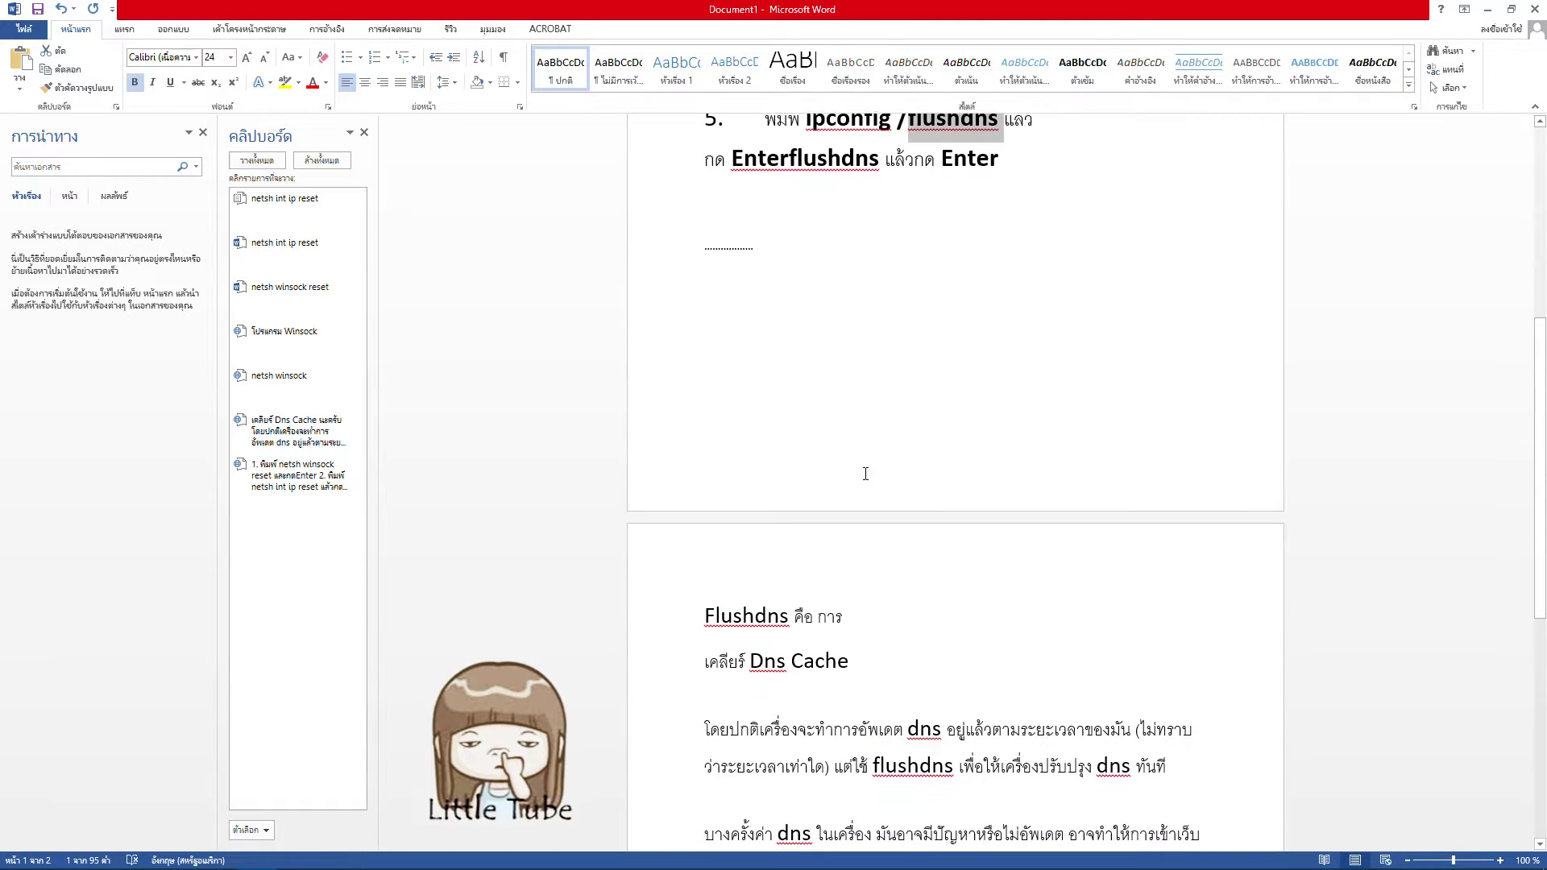
{"action": "scroll", "coordinate": [866, 474], "scroll_direction": "down", "scroll_amount": 2}
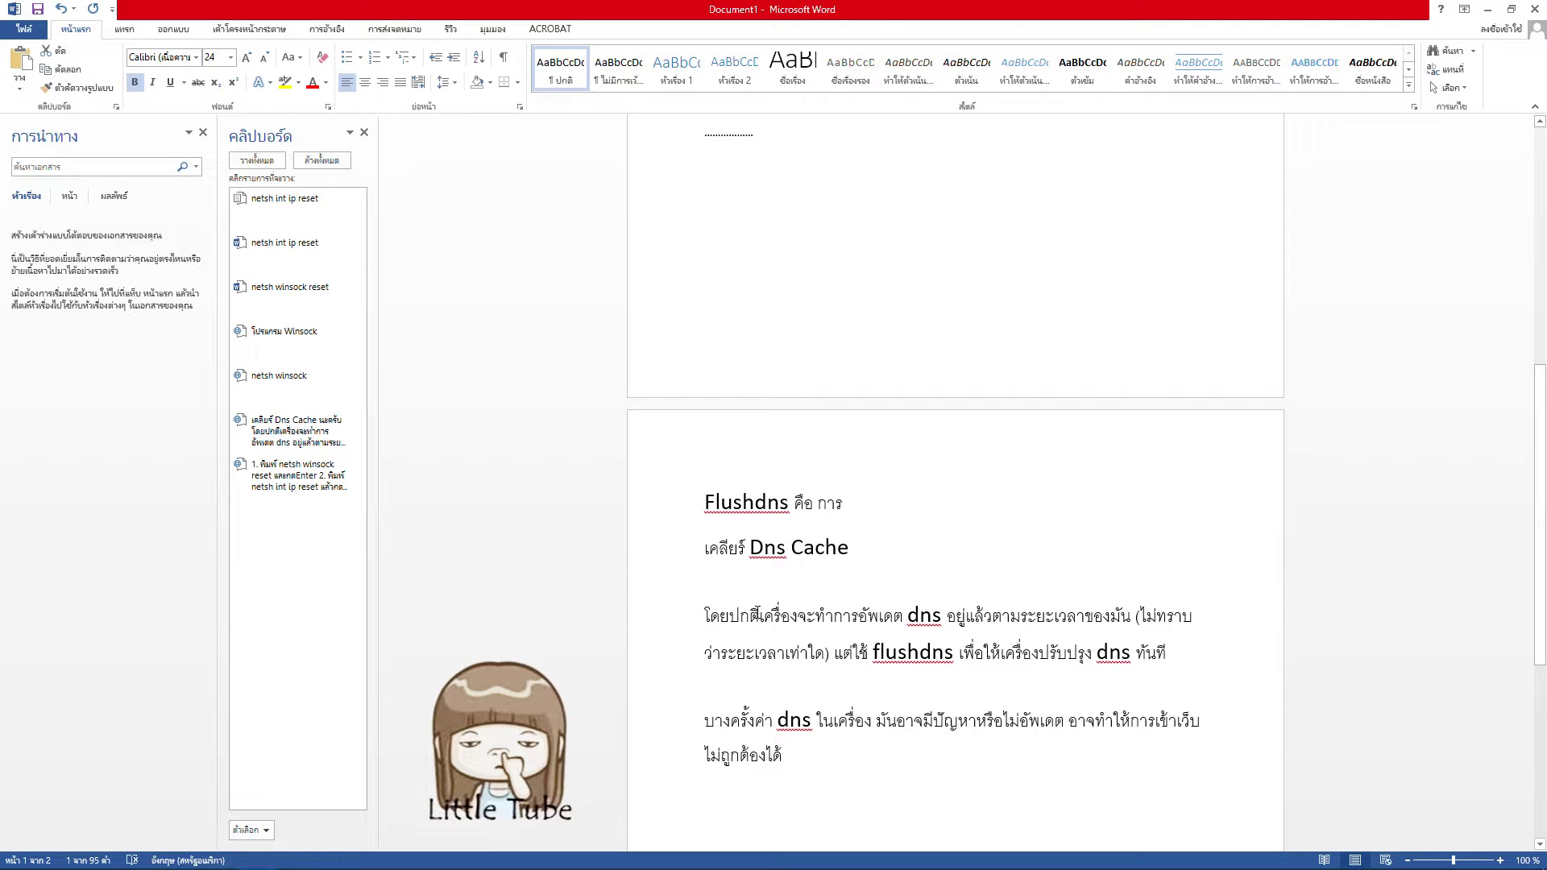
{"action": "scroll", "coordinate": [903, 606], "scroll_direction": "down", "scroll_amount": 1}
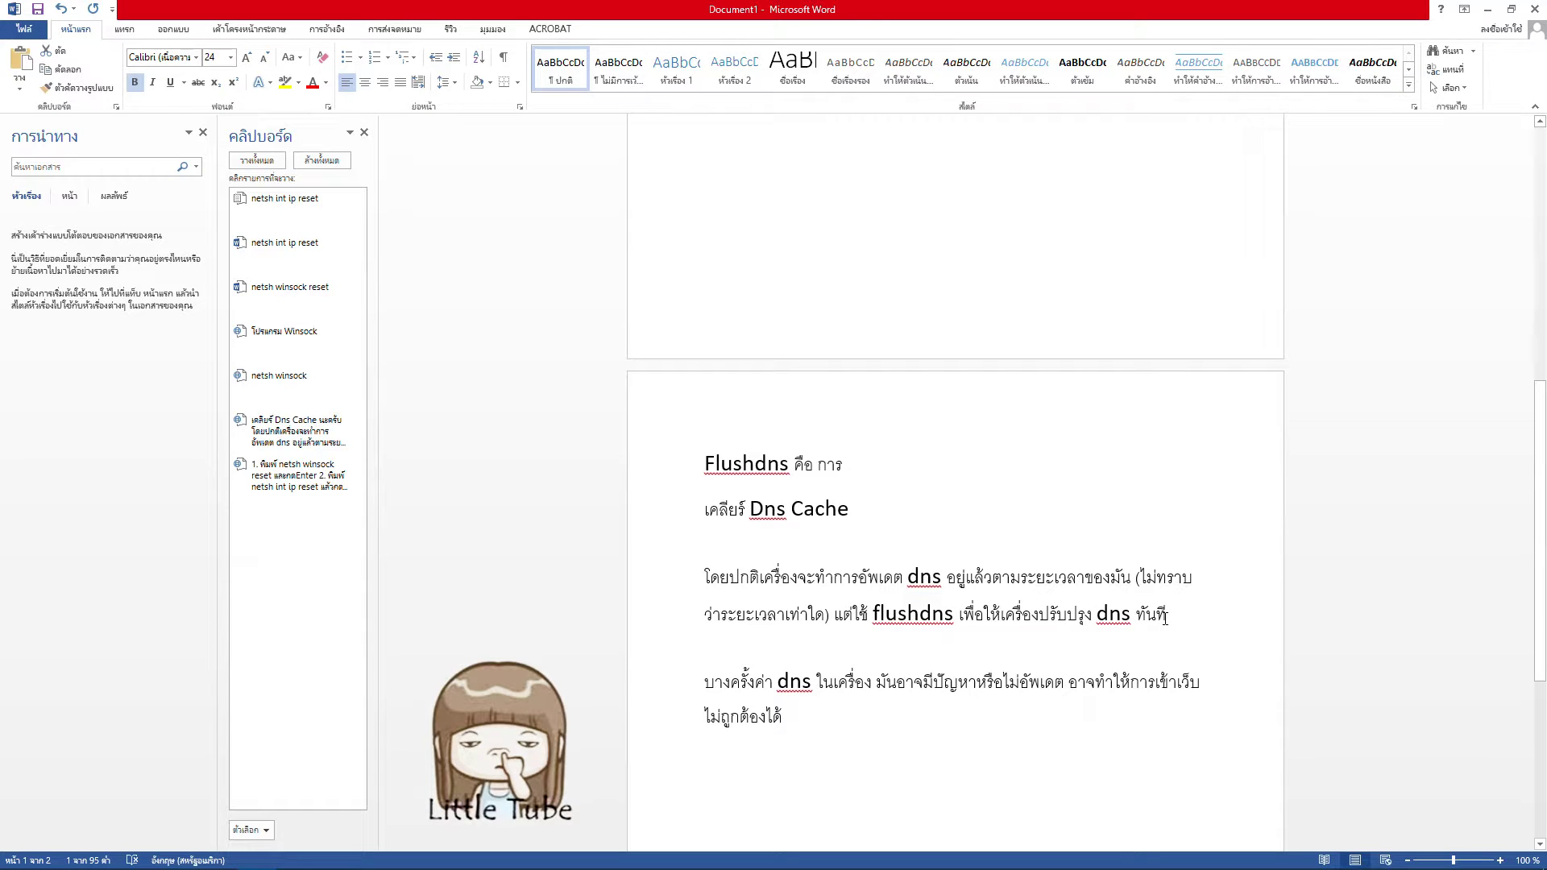
{"action": "scroll", "coordinate": [782, 633], "scroll_direction": "down", "scroll_amount": 1}
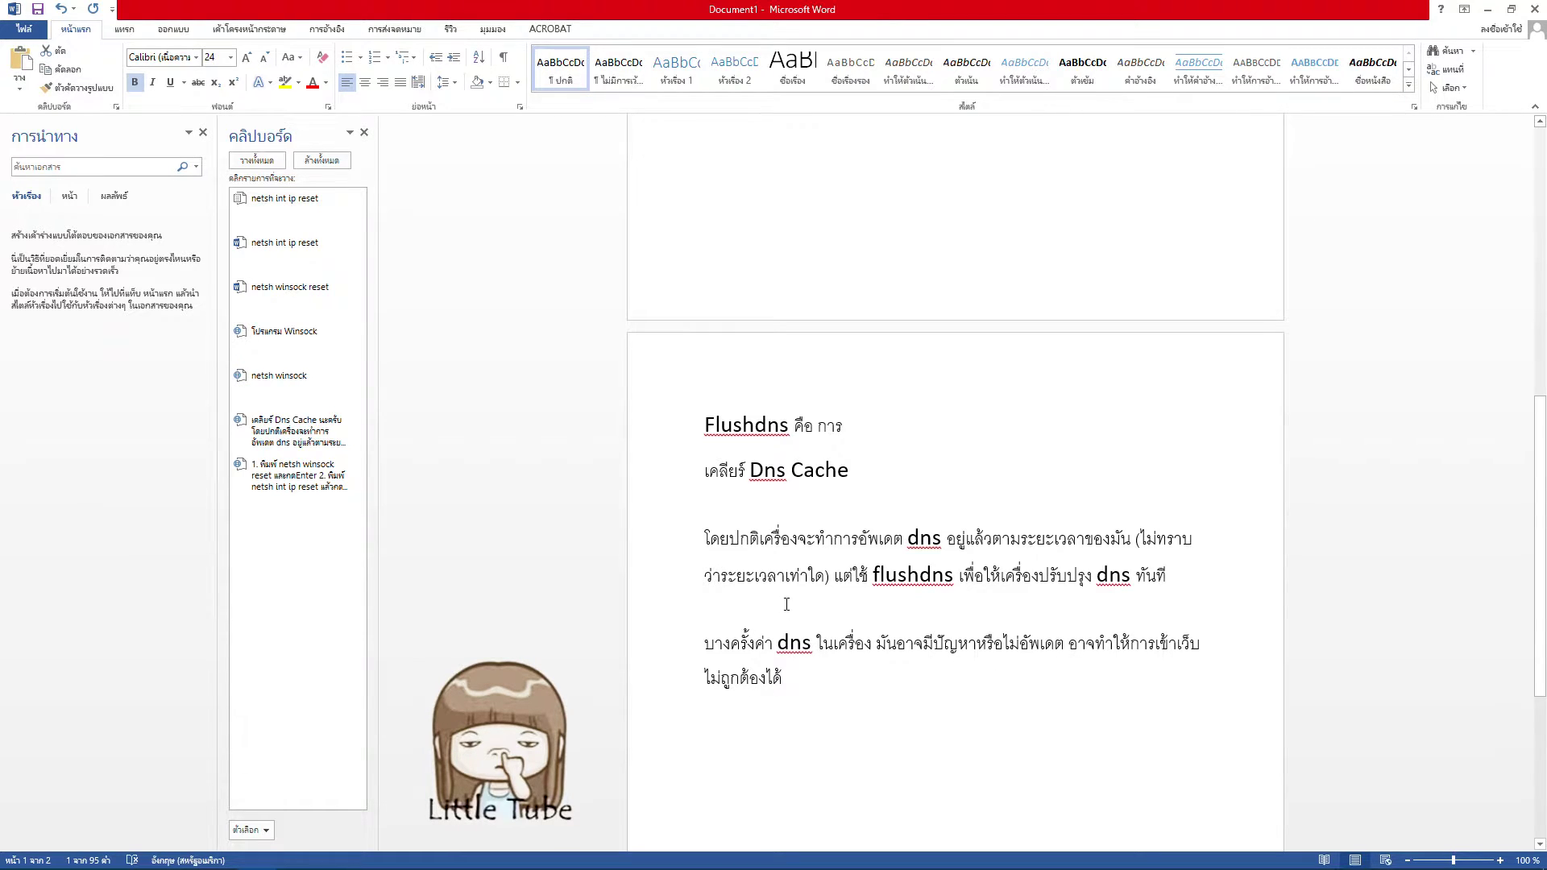
{"action": "scroll", "coordinate": [786, 604], "scroll_direction": "up", "scroll_amount": 4}
{"action": "scroll", "coordinate": [787, 605], "scroll_direction": "down", "scroll_amount": 2}
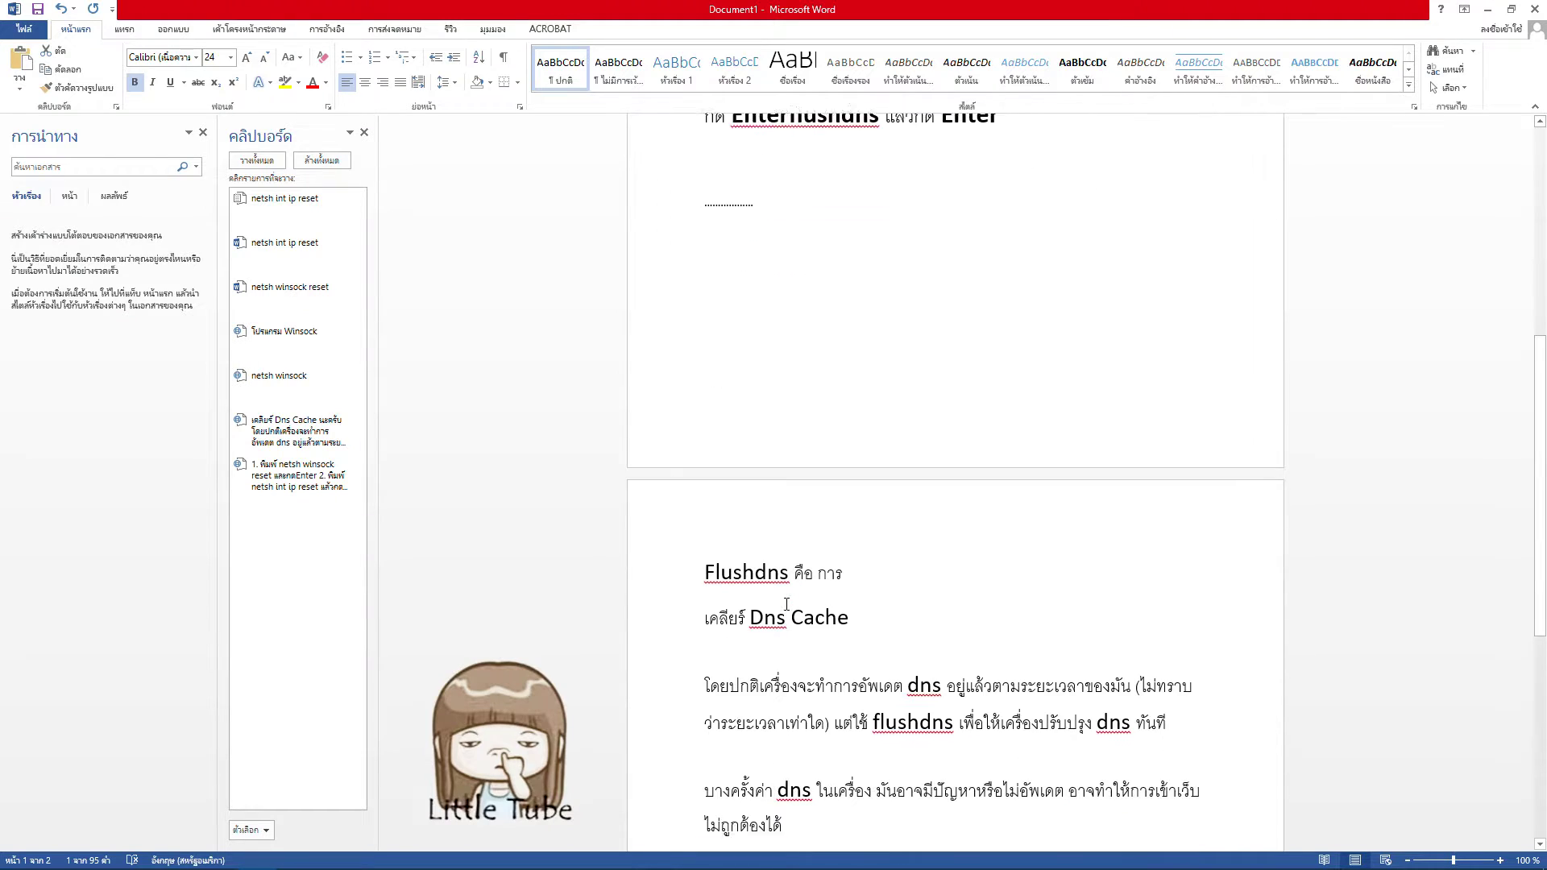
{"action": "scroll", "coordinate": [786, 605], "scroll_direction": "down", "scroll_amount": 1}
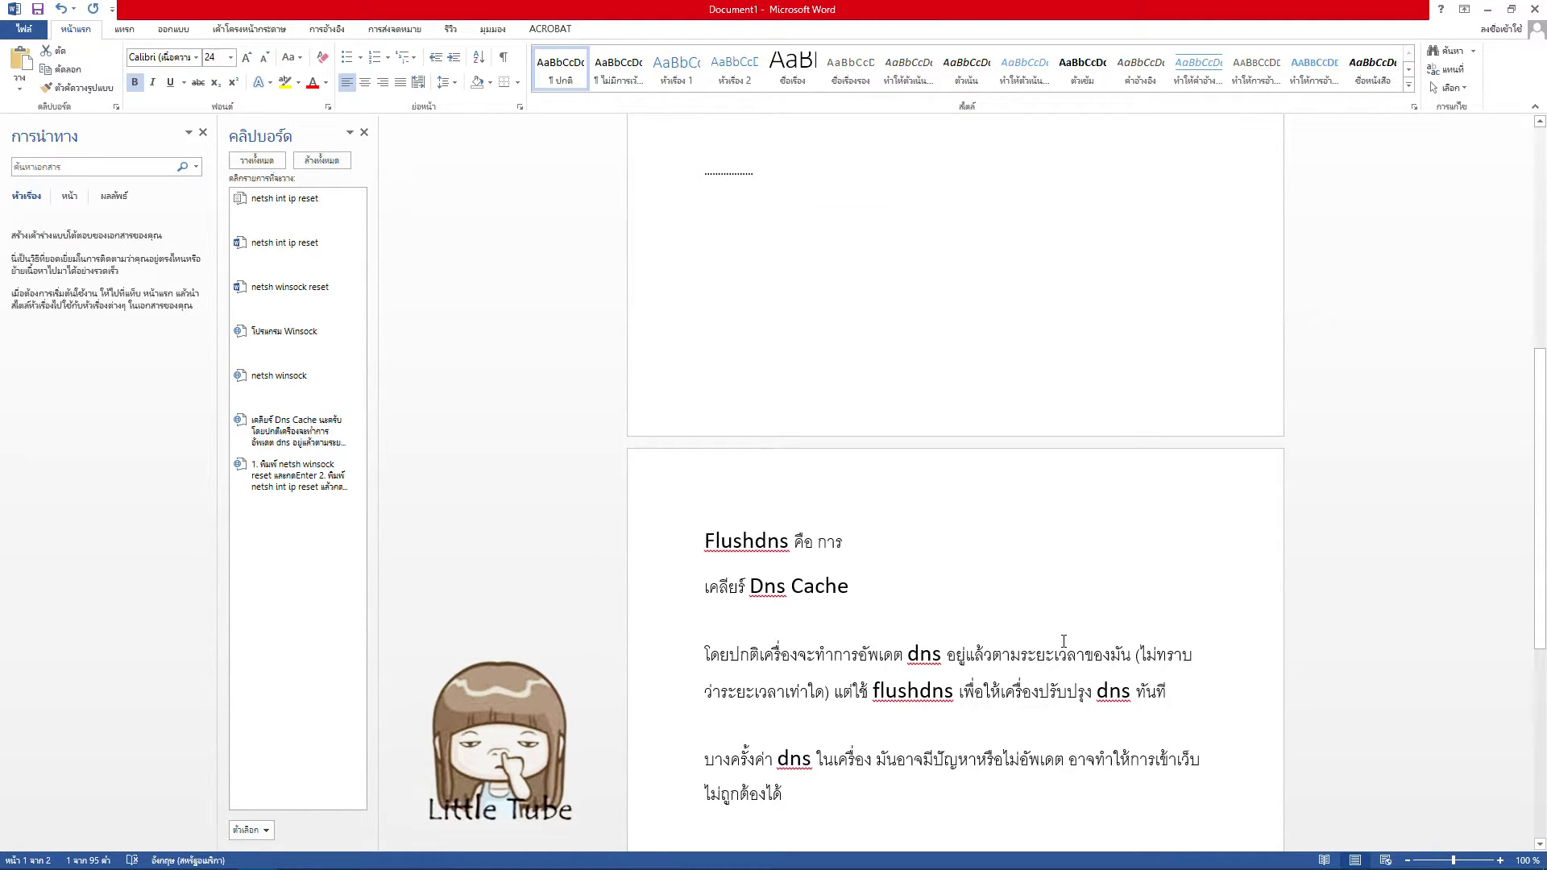
Review all five listed commands on page 1 and reread the Flushdns explanation on page 2.
{"action": "scroll", "coordinate": [1064, 642], "scroll_direction": "up", "scroll_amount": 6}
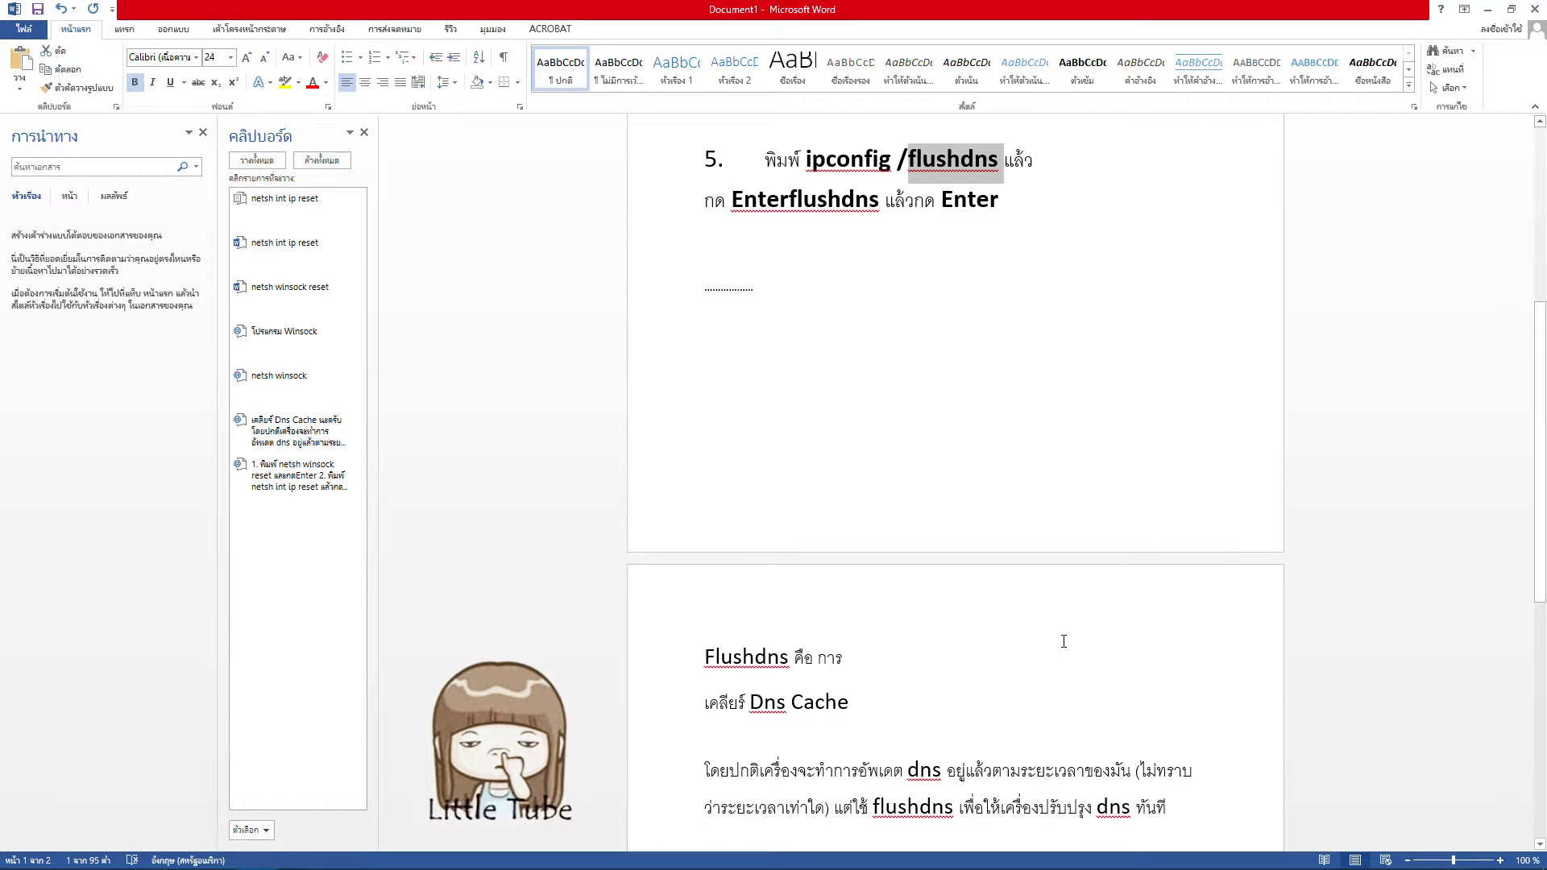
{"action": "scroll", "coordinate": [1064, 642], "scroll_direction": "up", "scroll_amount": 3}
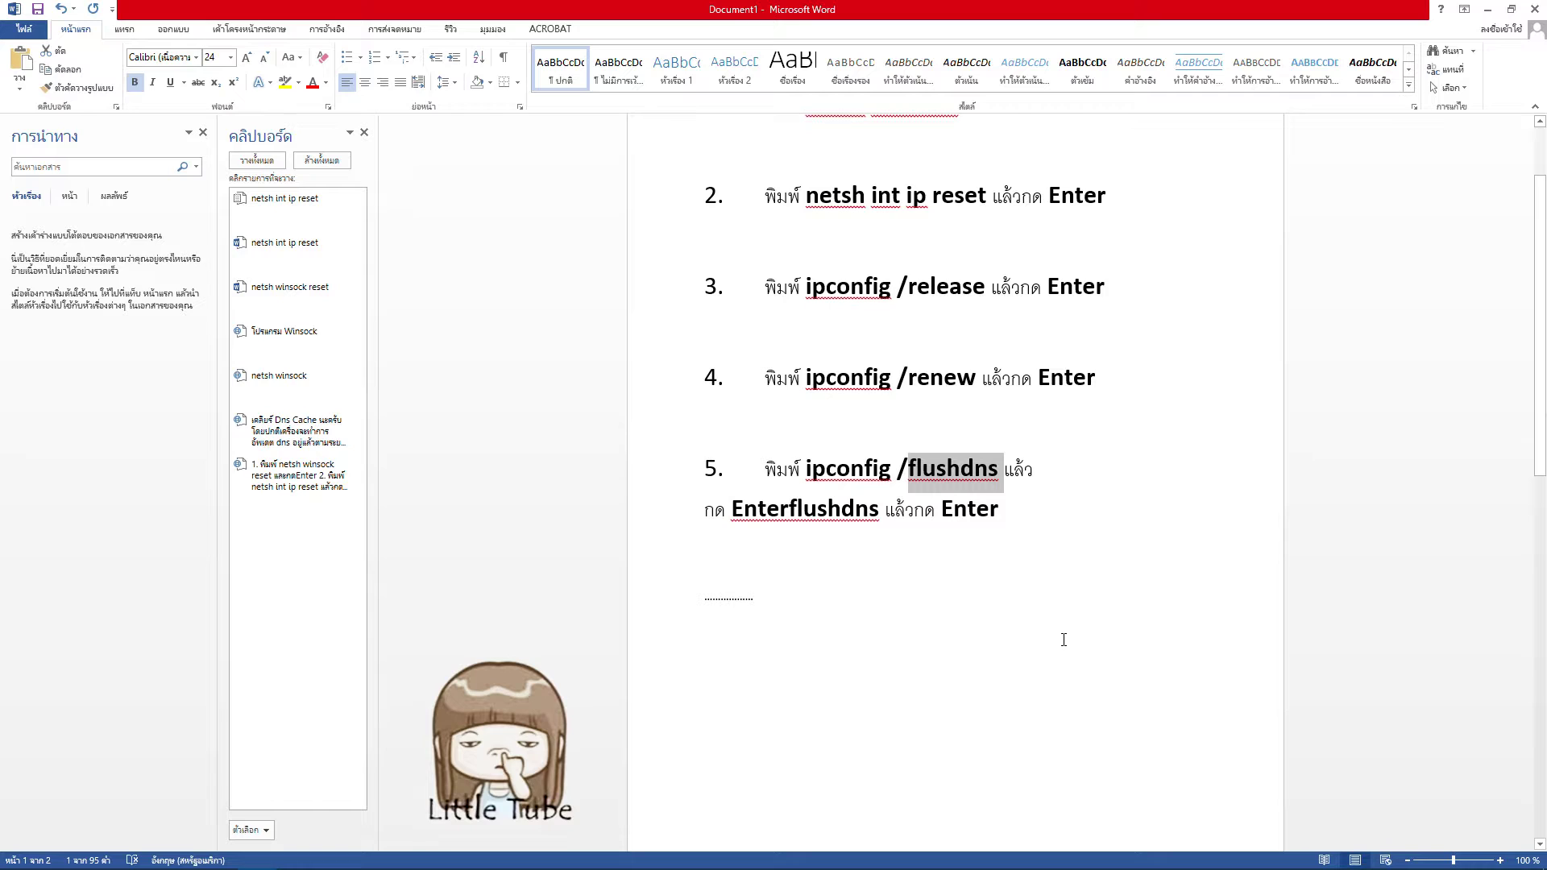
{"action": "scroll", "coordinate": [1063, 640], "scroll_direction": "up", "scroll_amount": 2}
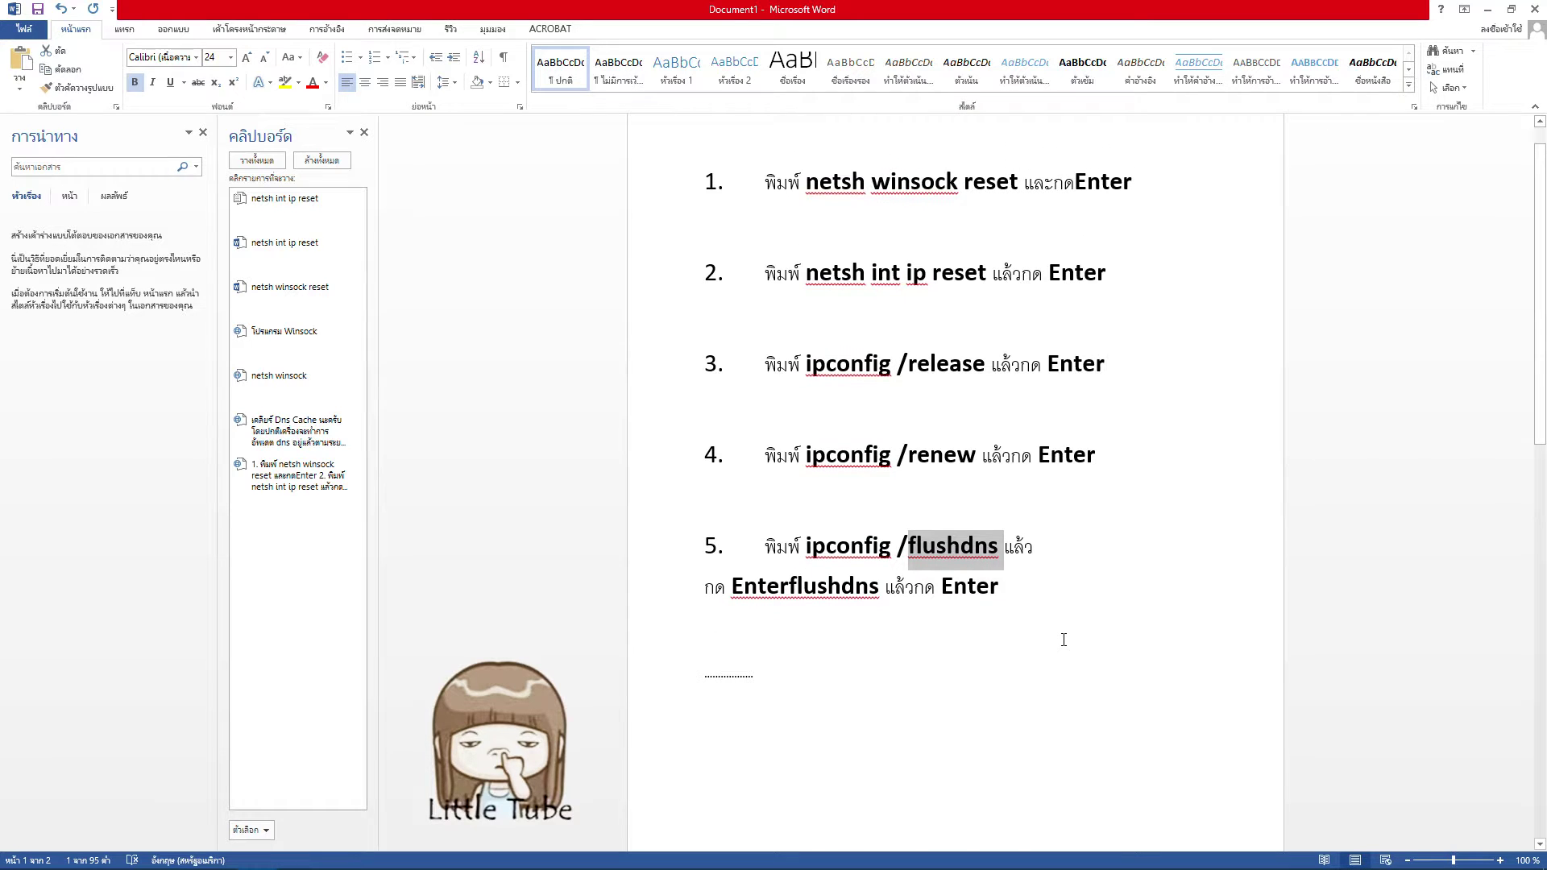
{"action": "scroll", "coordinate": [1063, 640], "scroll_direction": "down", "scroll_amount": 1}
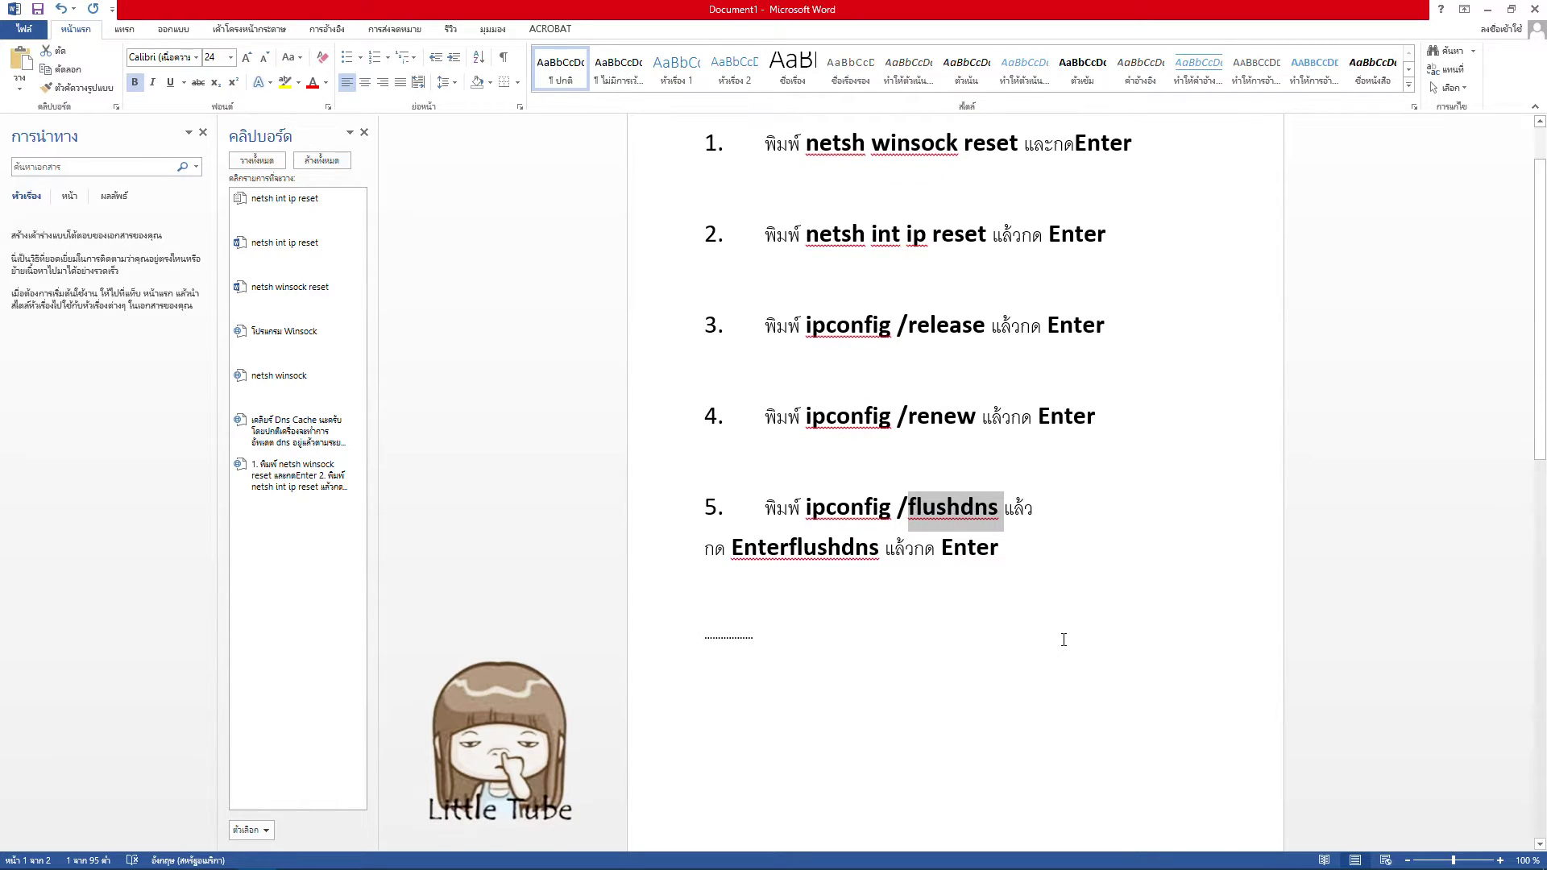
{"action": "scroll", "coordinate": [1064, 639], "scroll_direction": "down", "scroll_amount": 1}
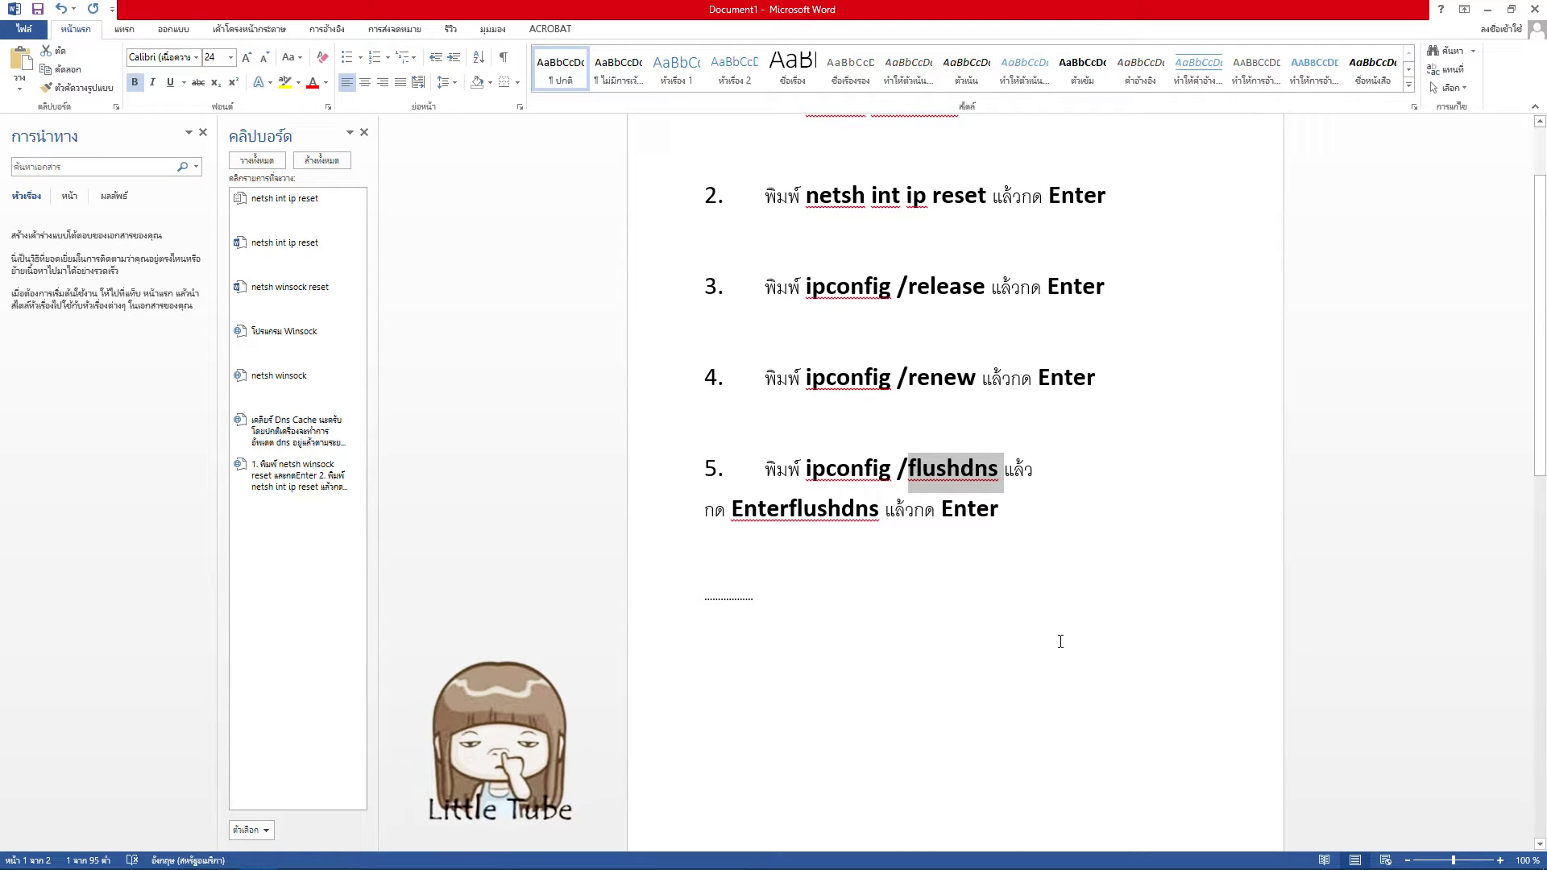
{"action": "scroll", "coordinate": [1061, 641], "scroll_direction": "up", "scroll_amount": 3}
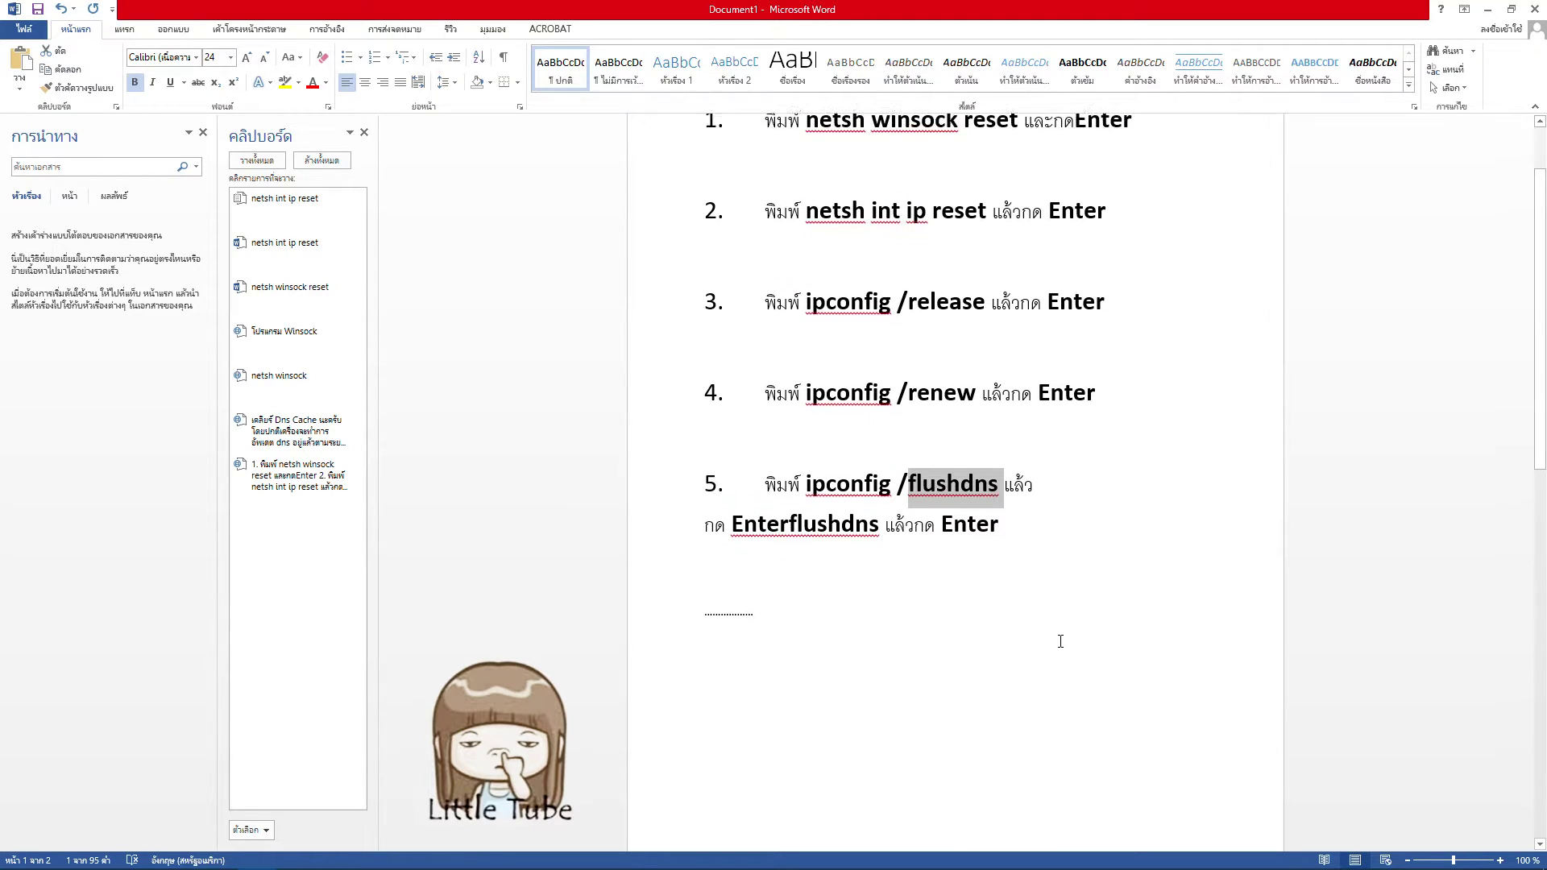
{"action": "left_click_drag", "start_coordinate": [806, 220], "coordinate": [1091, 616]}
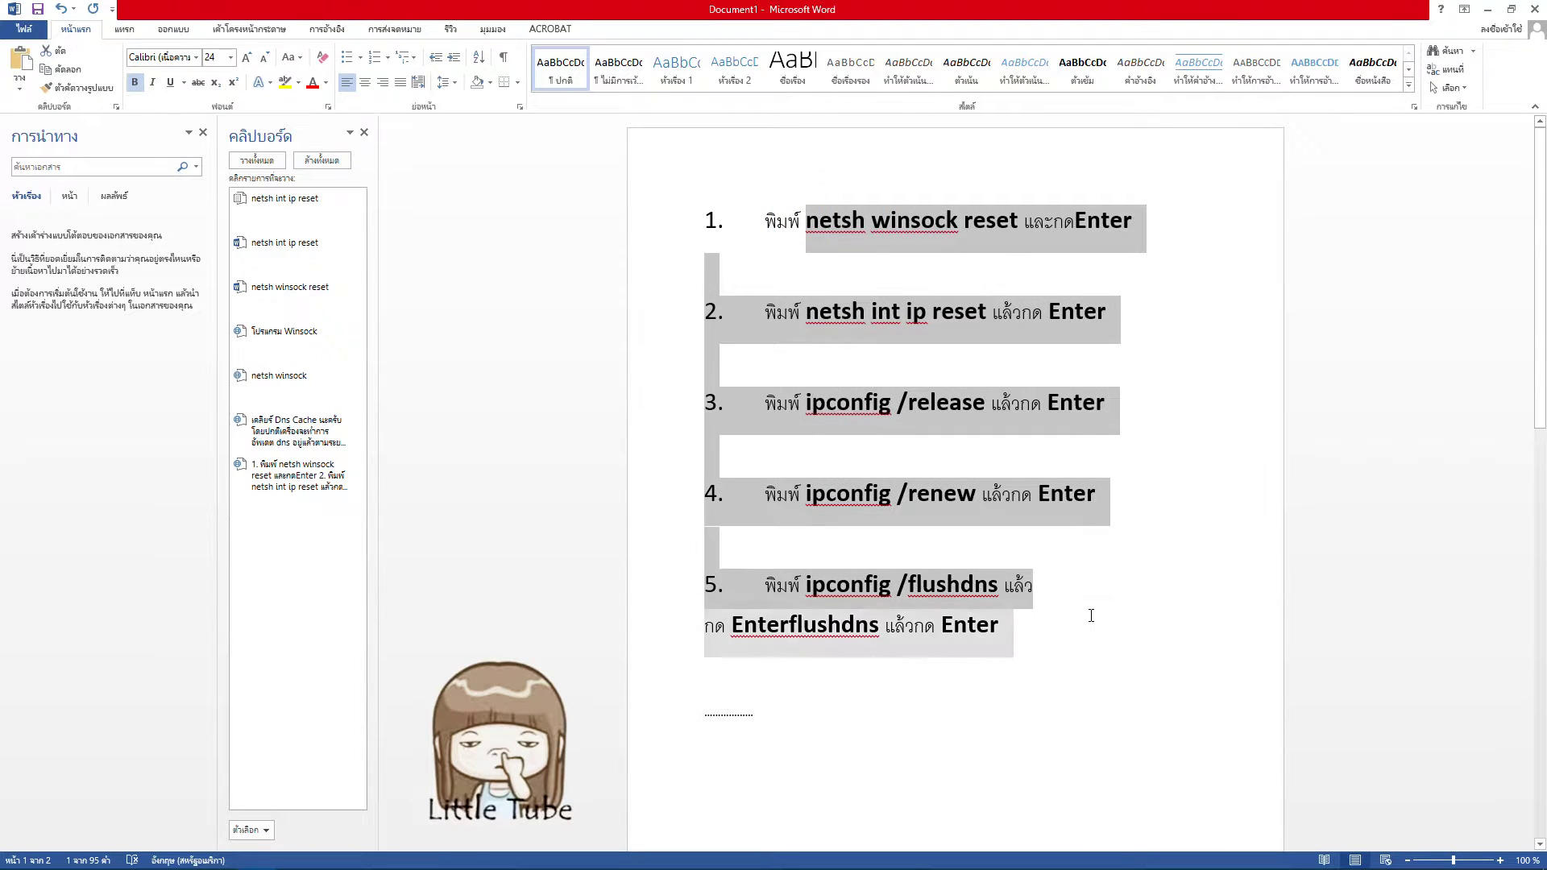
{"action": "left_click", "coordinate": [891, 690]}
{"action": "scroll", "coordinate": [549, 553], "scroll_direction": "down", "scroll_amount": 12}
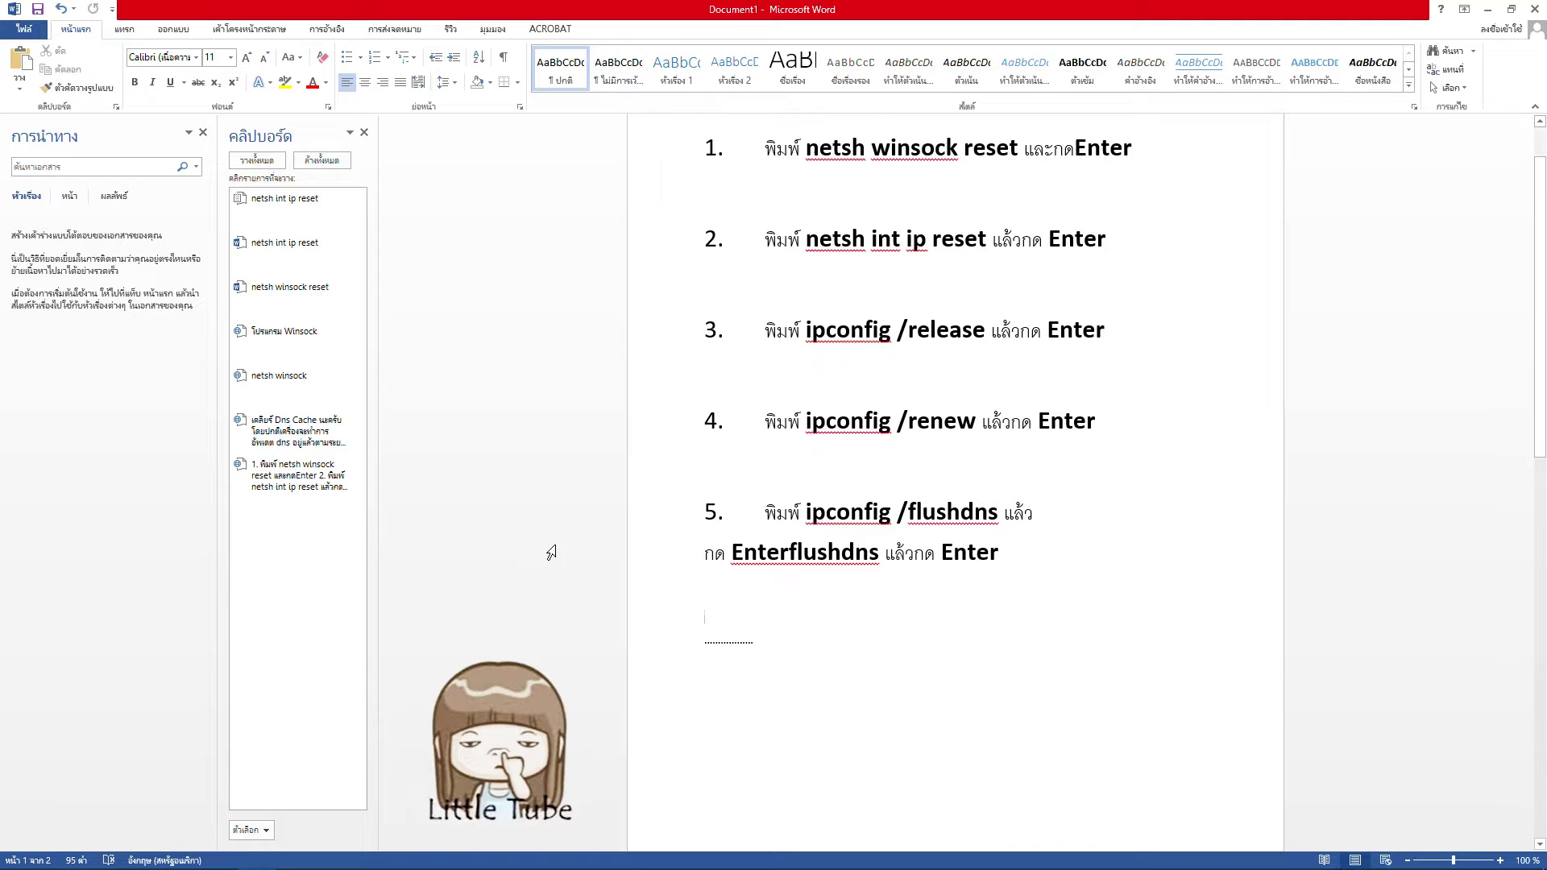
{"action": "scroll", "coordinate": [614, 481], "scroll_direction": "down", "scroll_amount": 6}
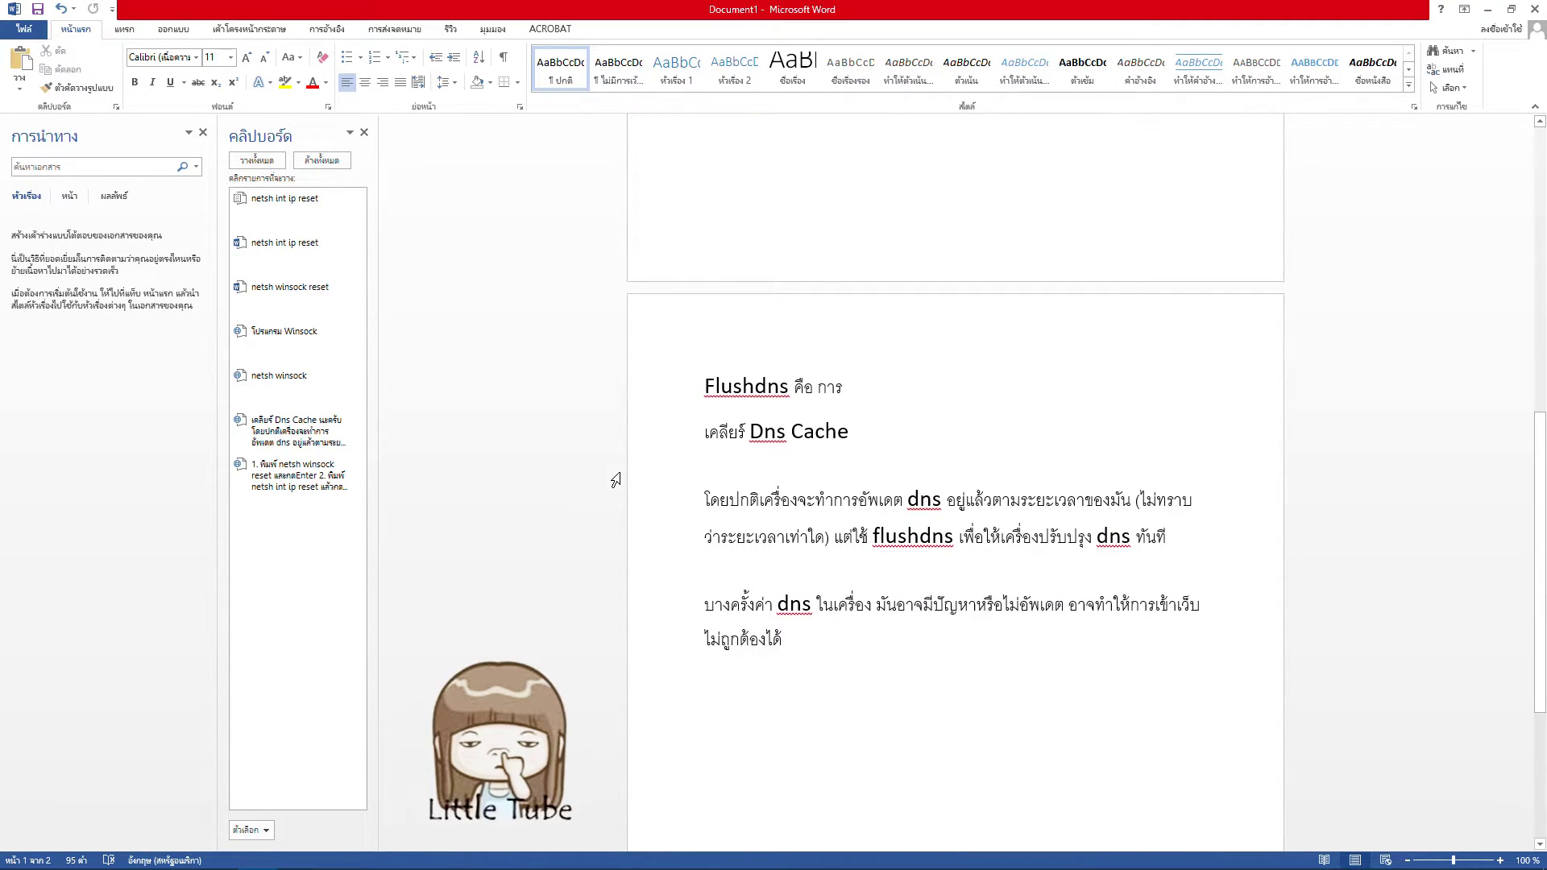
Find Command Prompt through Windows Search, open it without administrator rights, and move its window over the document page.
{"action": "mouse_move", "coordinate": [716, 403]}
{"action": "scroll", "coordinate": [701, 371], "scroll_direction": "down", "scroll_amount": 1}
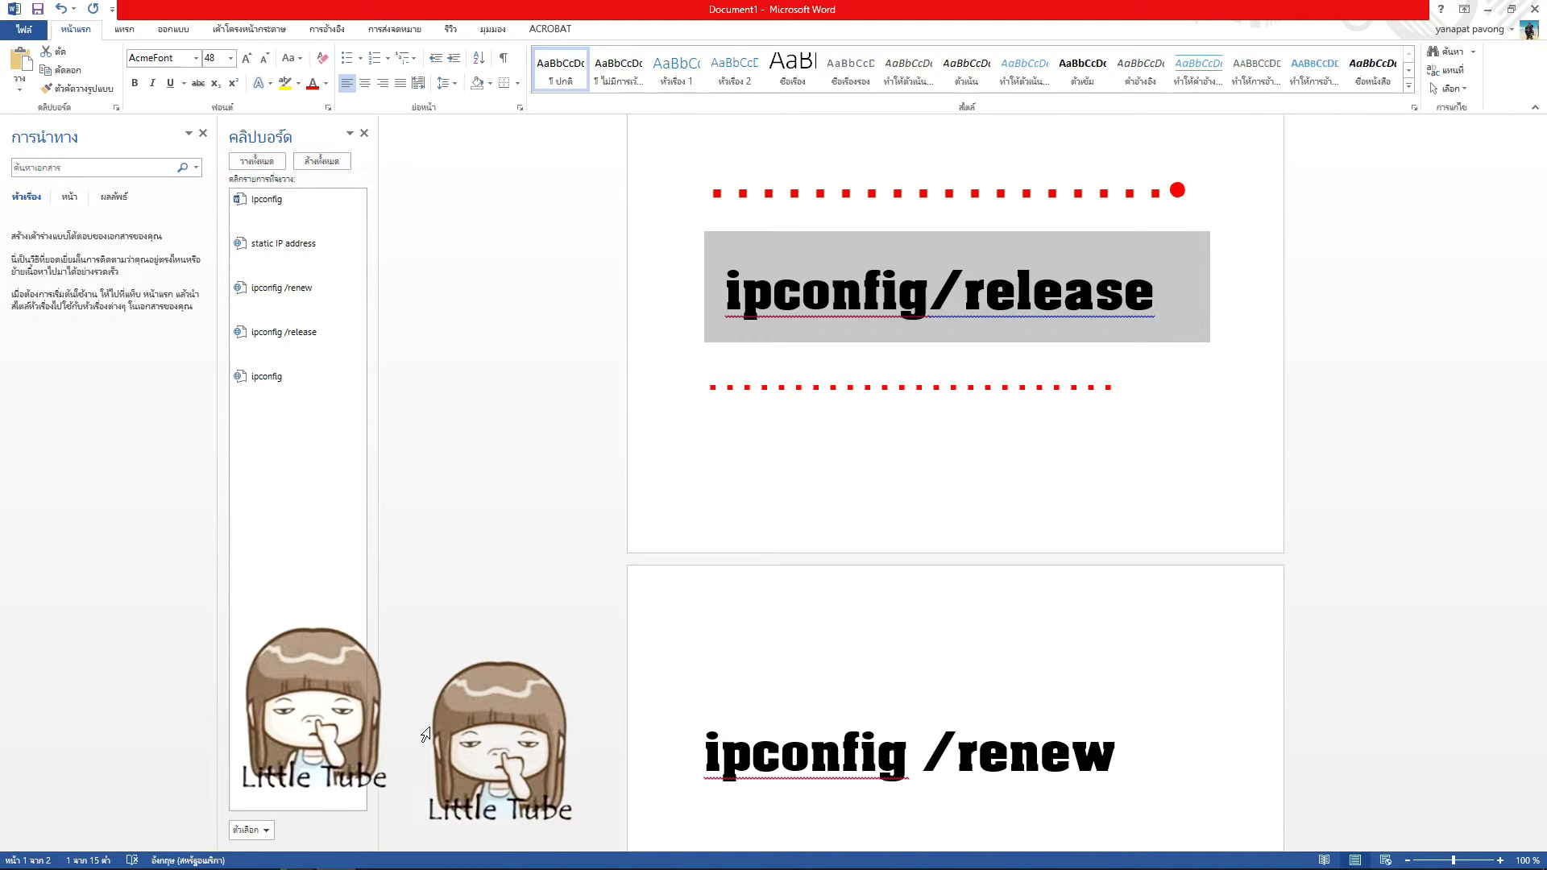
{"action": "scroll", "coordinate": [492, 614], "scroll_direction": "up", "scroll_amount": 5}
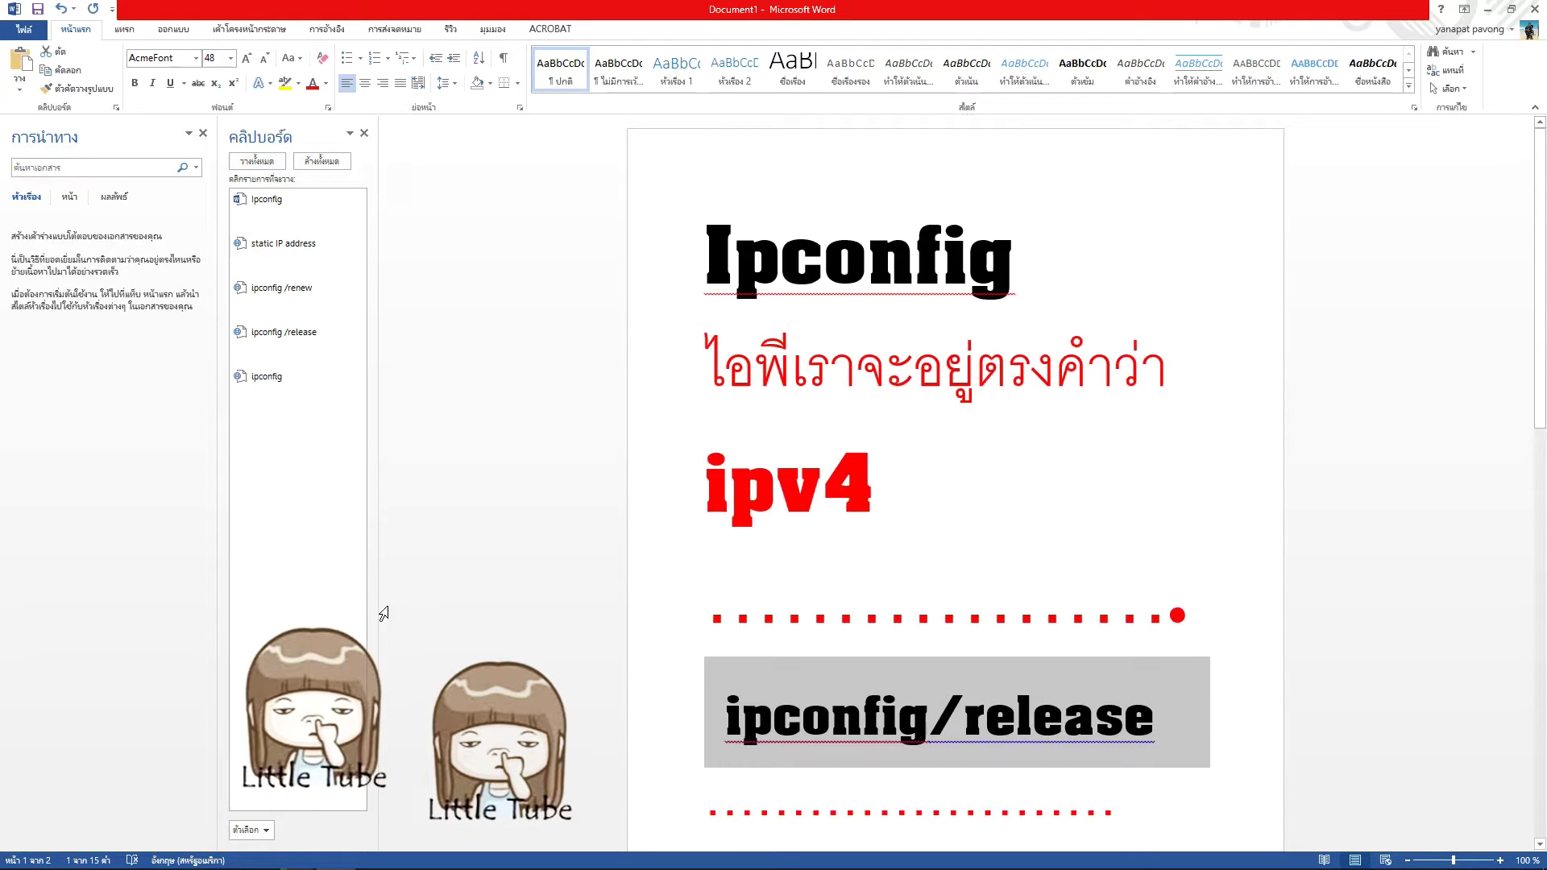
{"action": "right_click", "coordinate": [18, 856]}
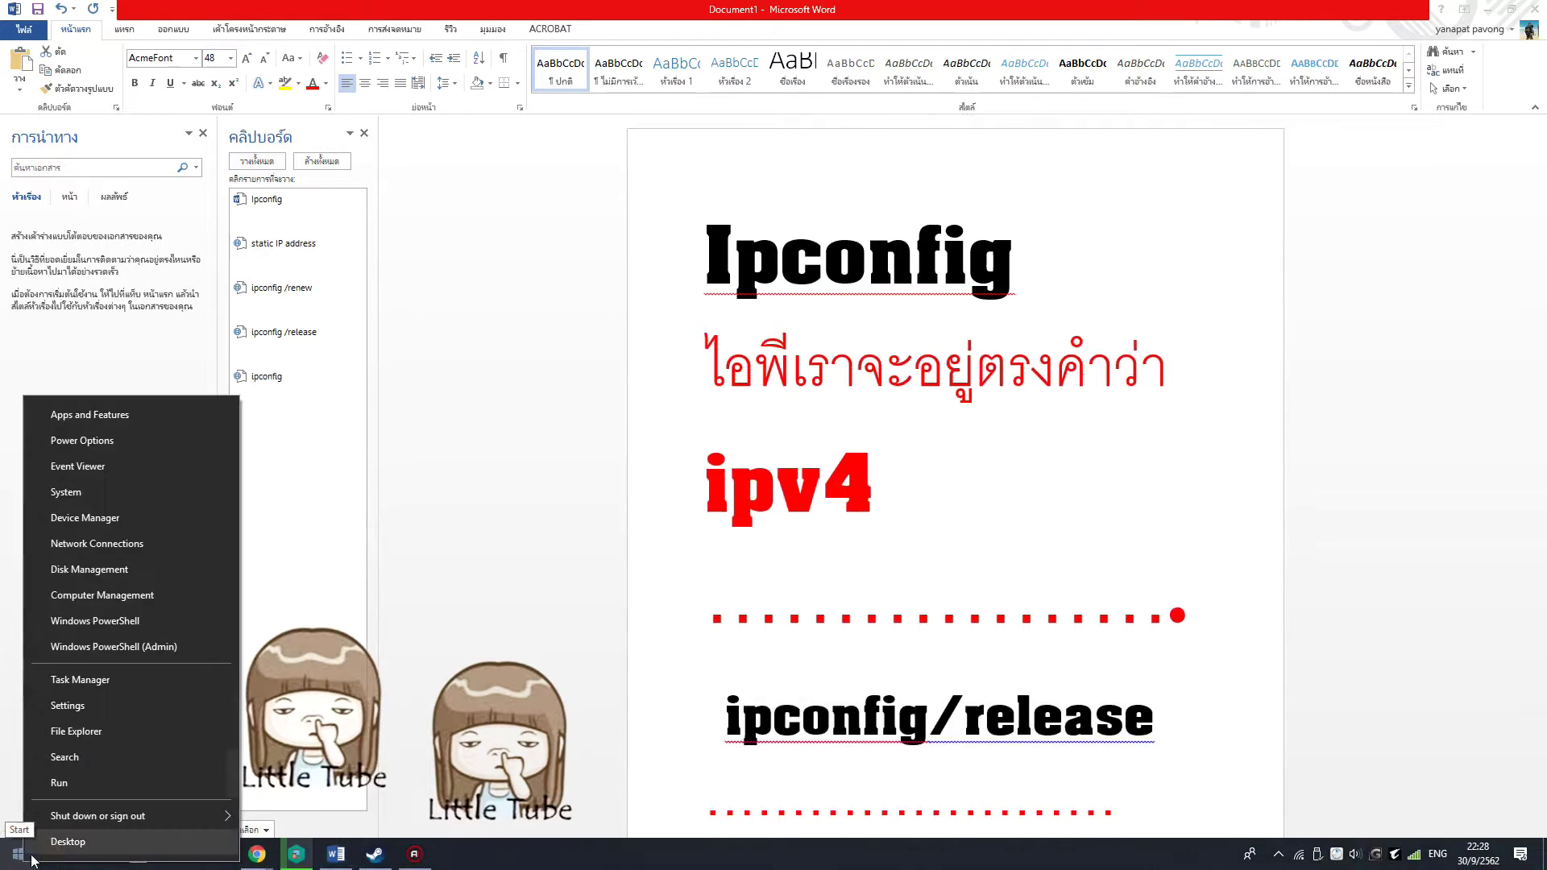
{"action": "left_click", "coordinate": [64, 757]}
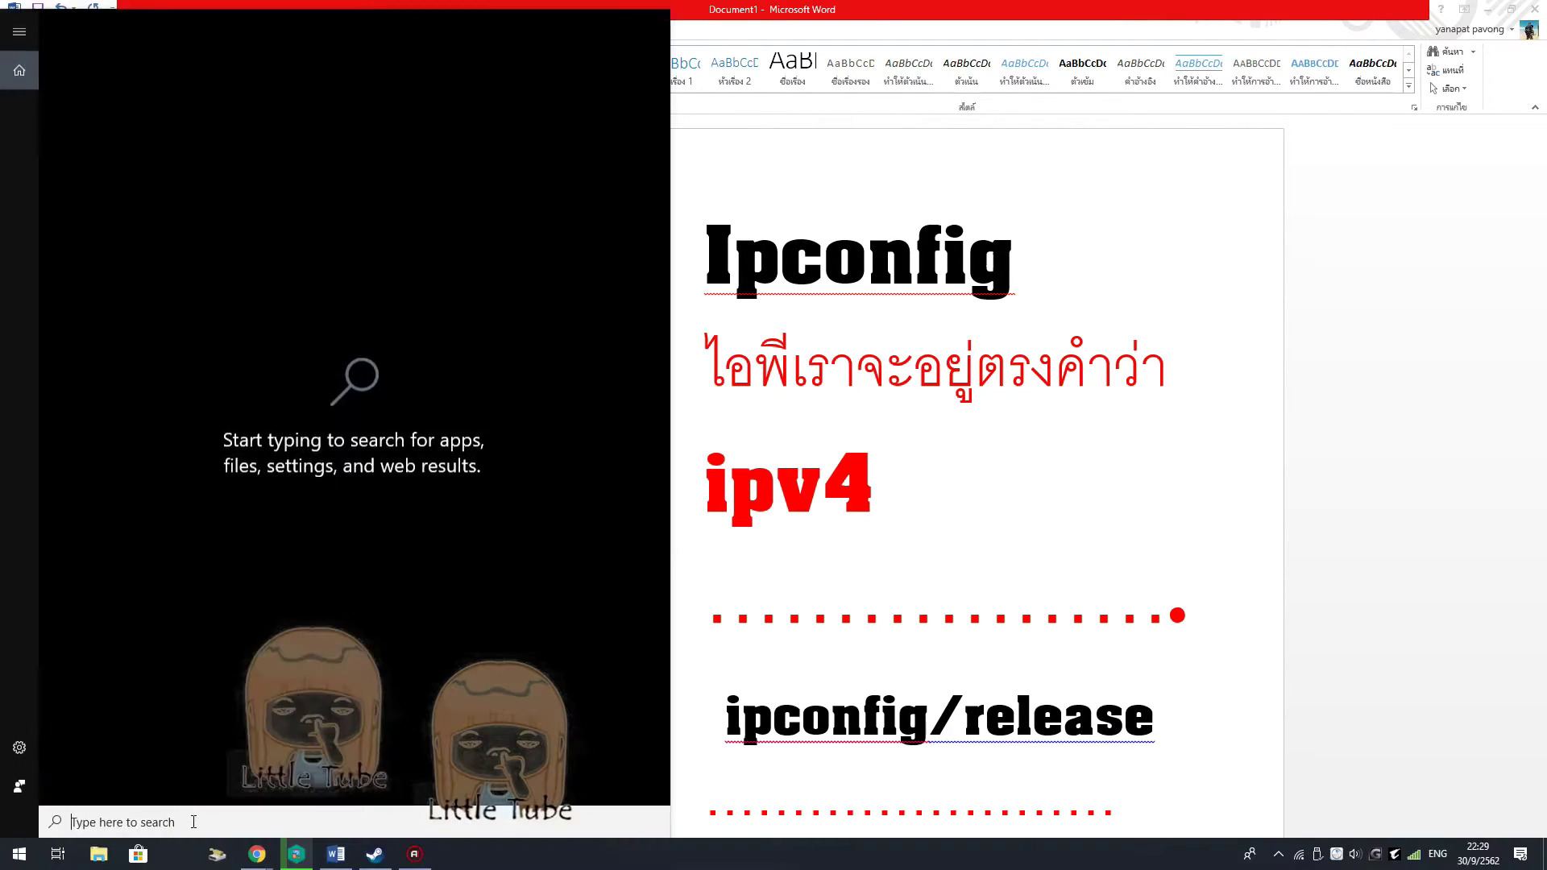
{"action": "type", "text": "c"}
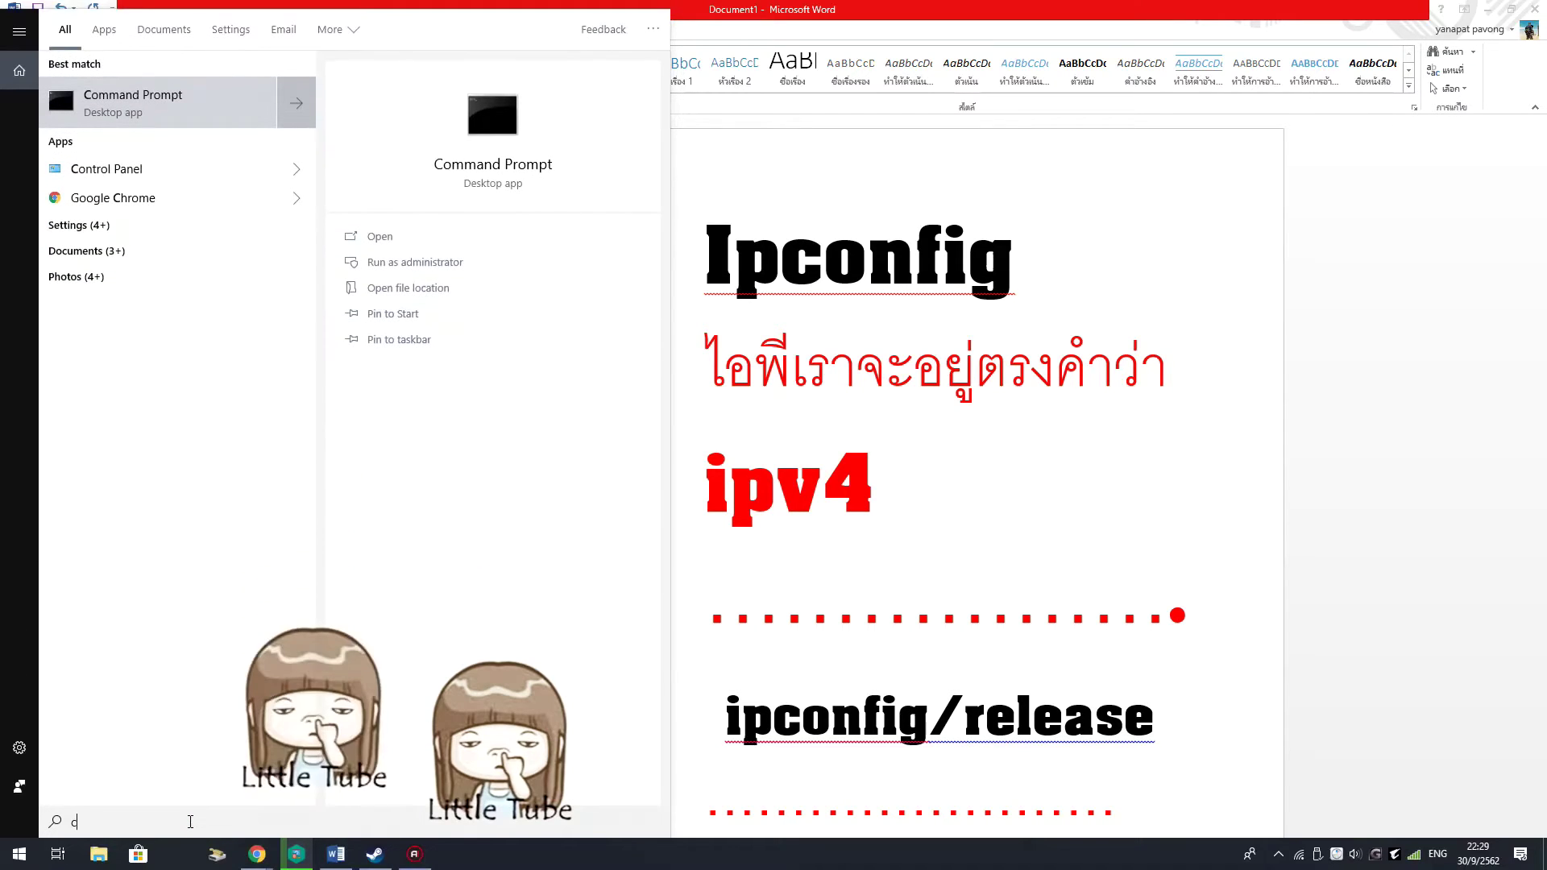
{"action": "left_click", "coordinate": [149, 98]}
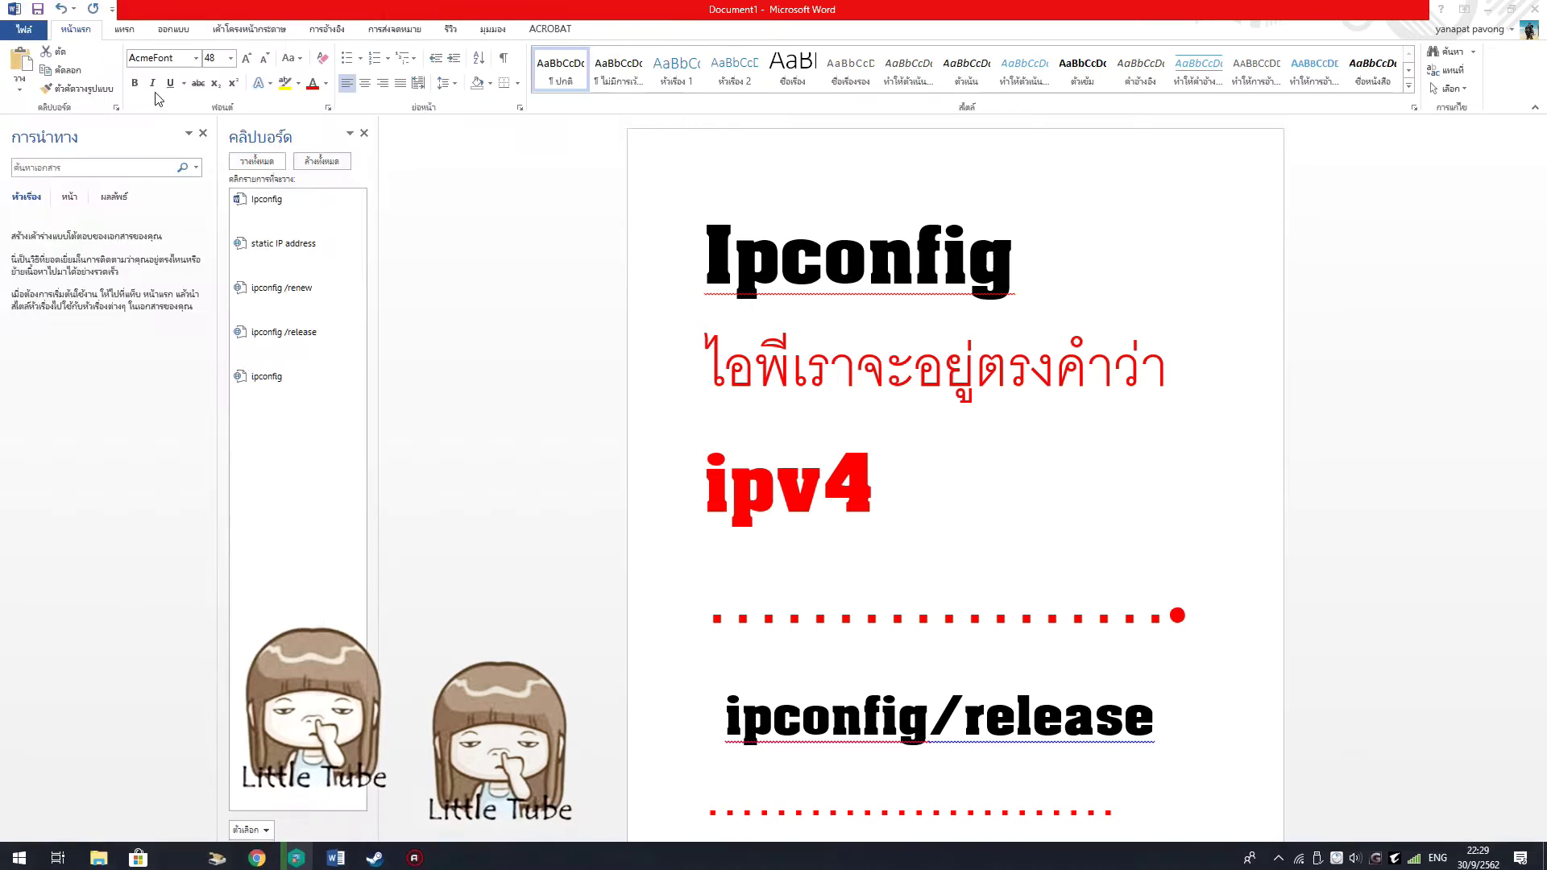
{"action": "left_click_drag", "start_coordinate": [552, 182], "coordinate": [862, 396]}
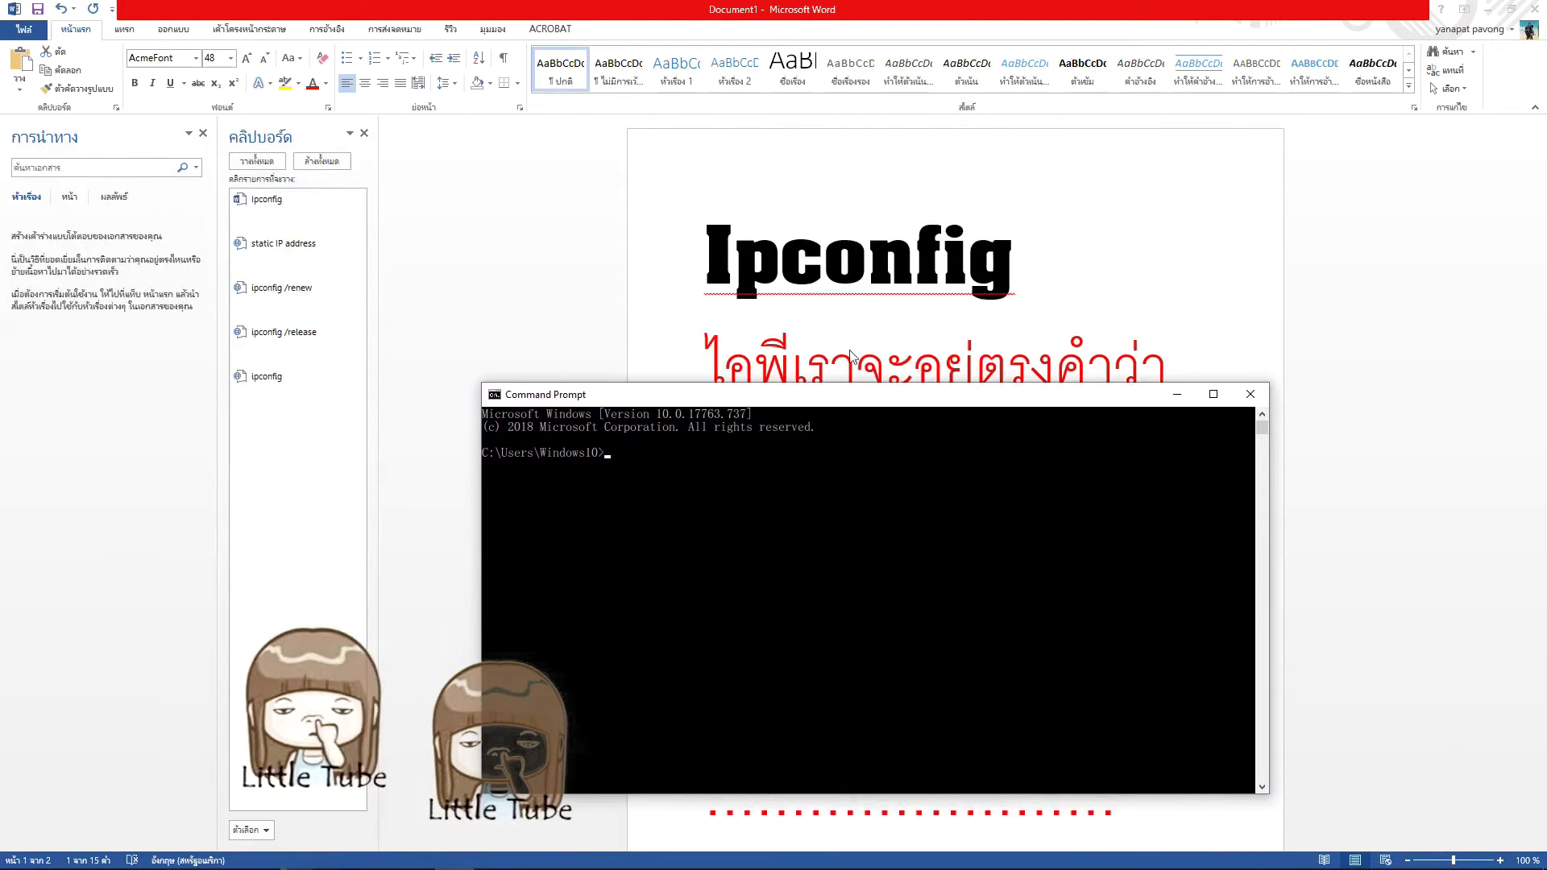
Copy the word Ipconfig from the first line of the Word document and switch to the Command Prompt window, repositioning it.
{"action": "left_click", "coordinate": [706, 248]}
{"action": "left_click_drag", "start_coordinate": [704, 247], "coordinate": [1014, 259]}
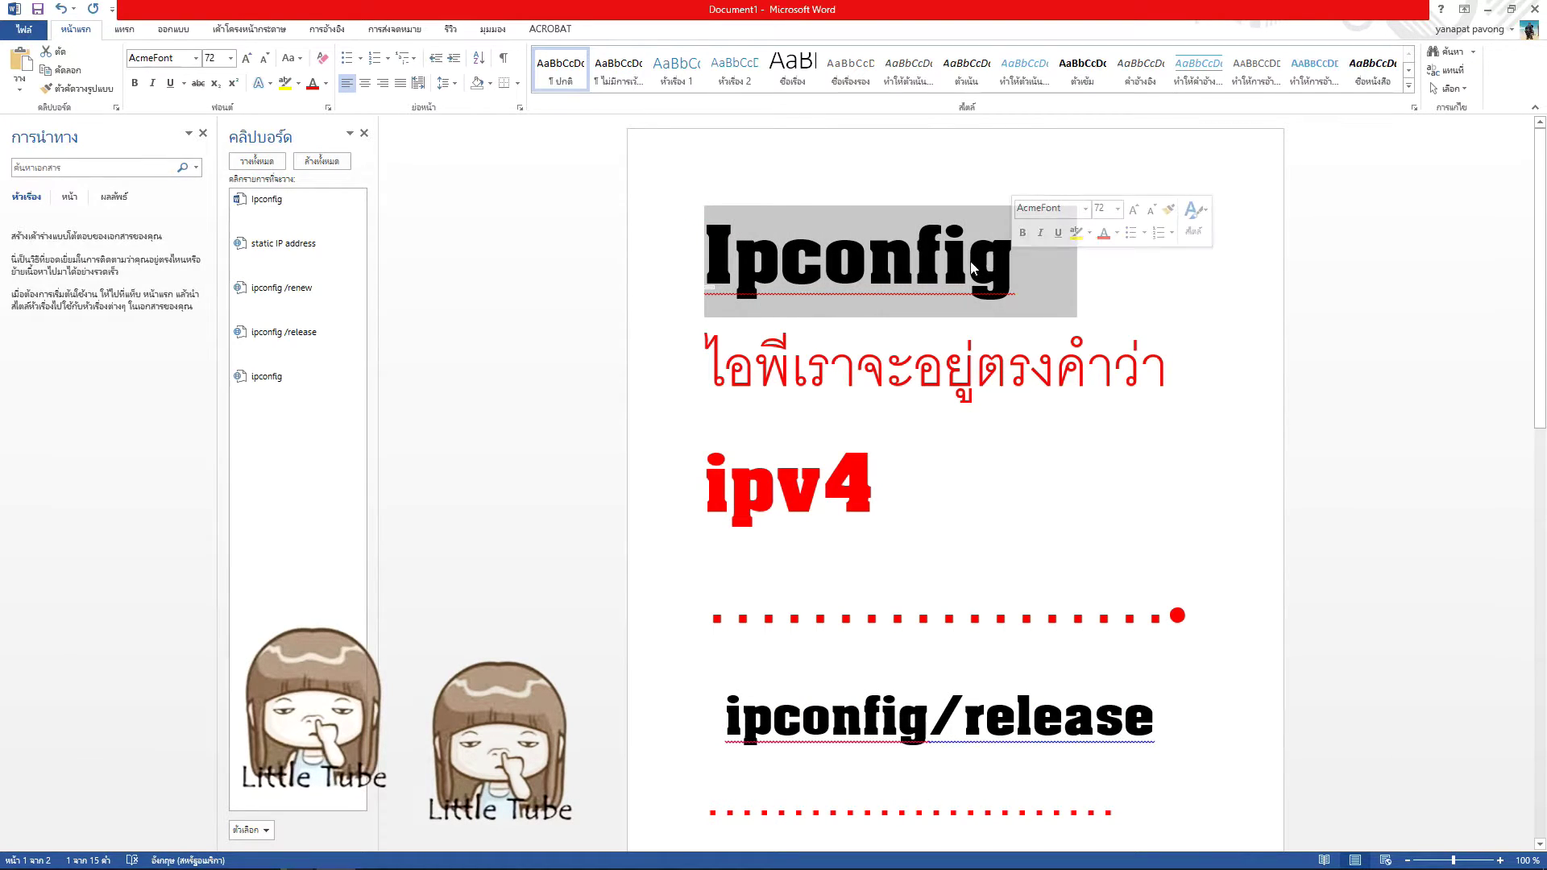
{"action": "right_click", "coordinate": [961, 263]}
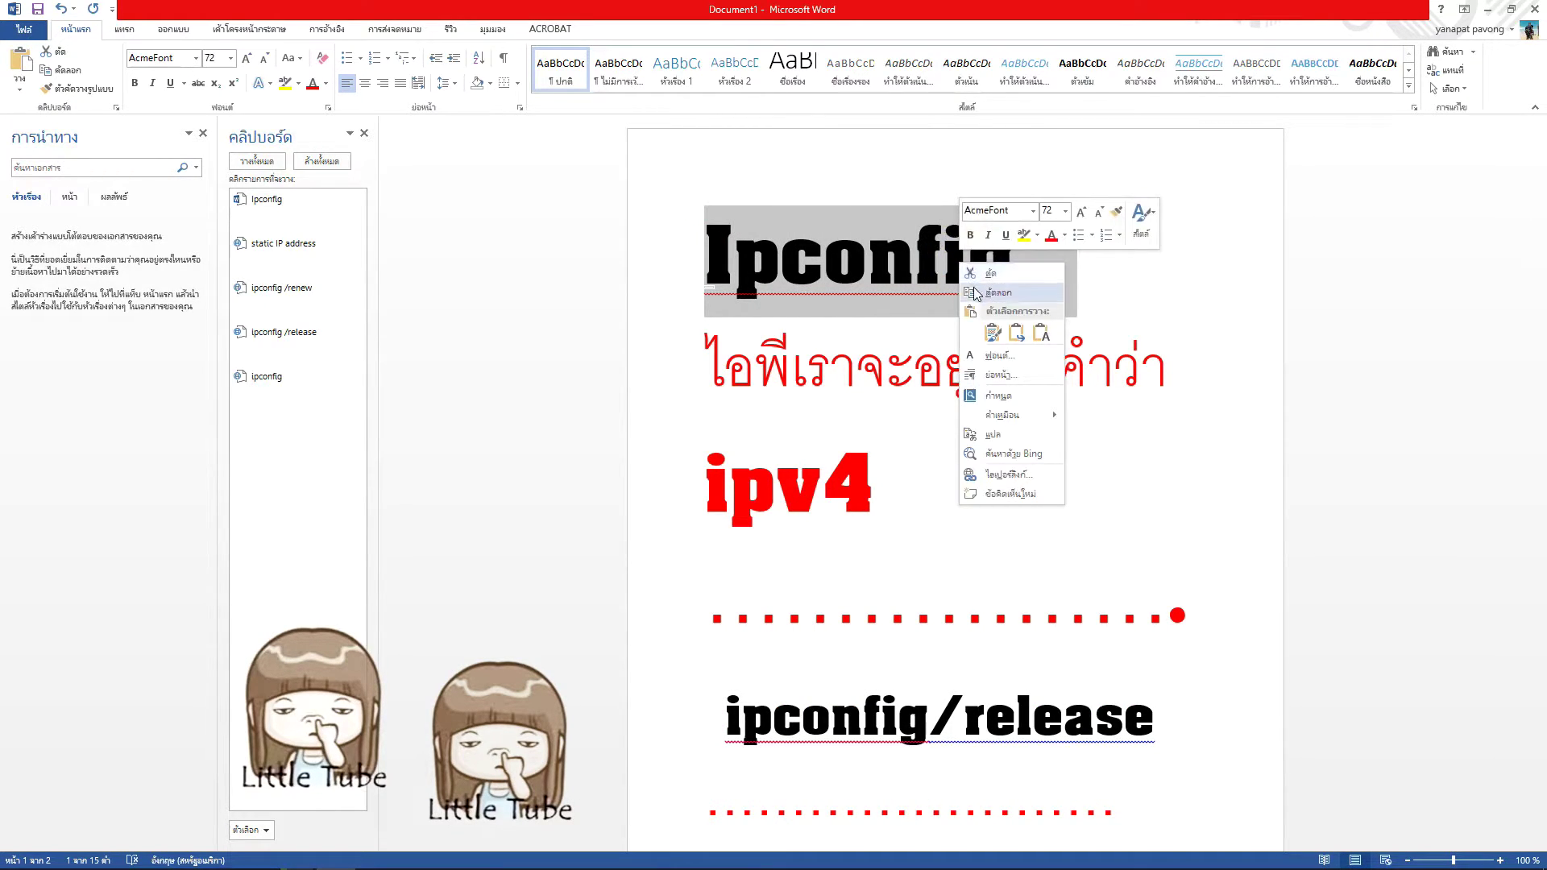
{"action": "left_click", "coordinate": [999, 292]}
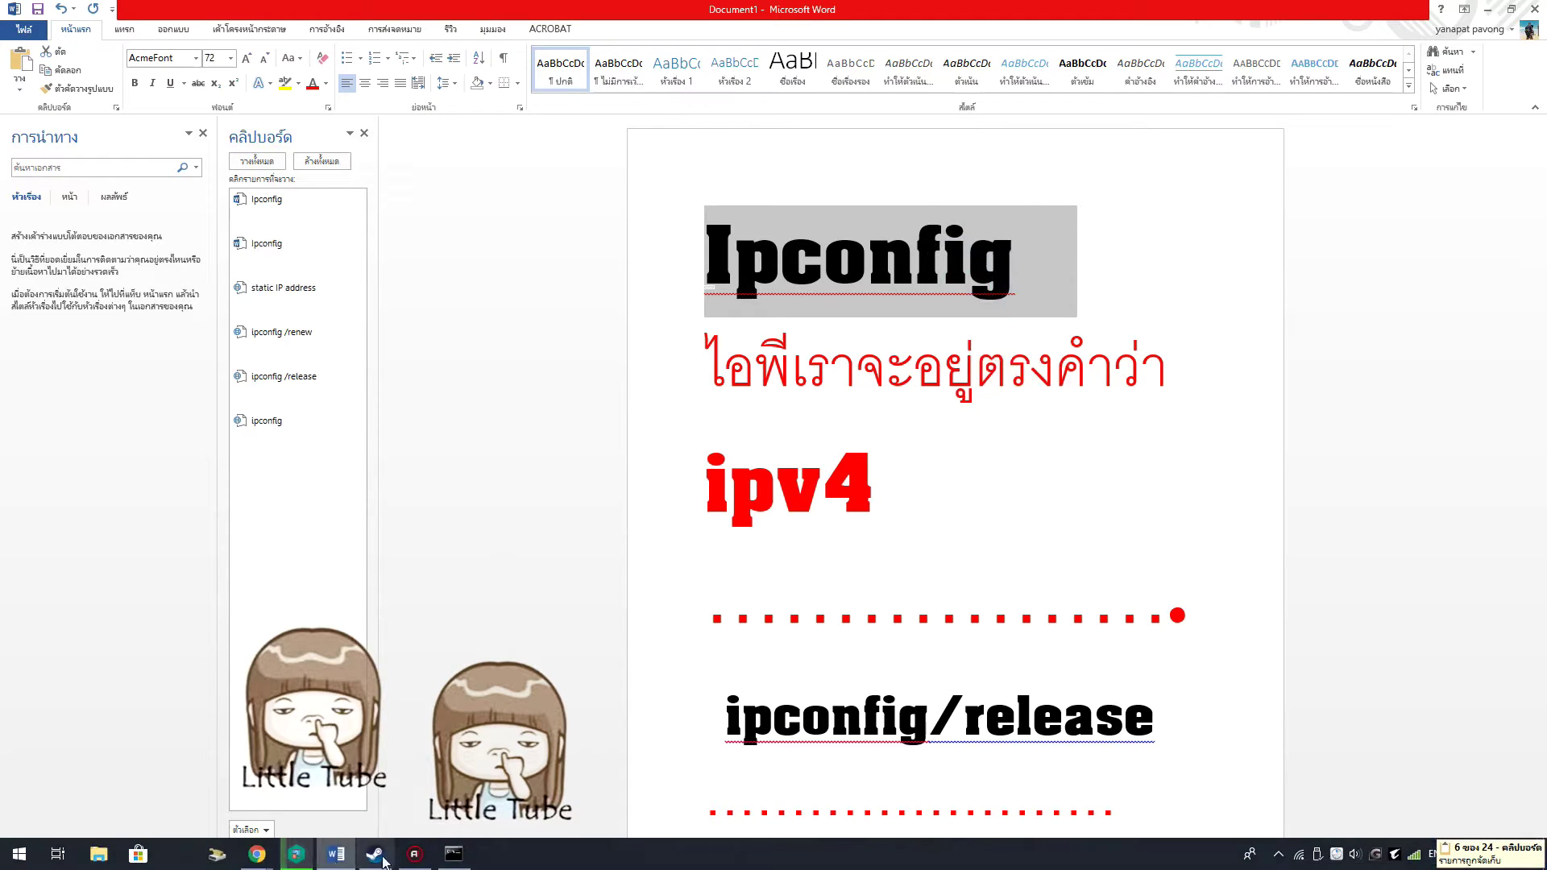
{"action": "left_click", "coordinate": [453, 854]}
{"action": "left_click_drag", "start_coordinate": [654, 390], "coordinate": [579, 288]}
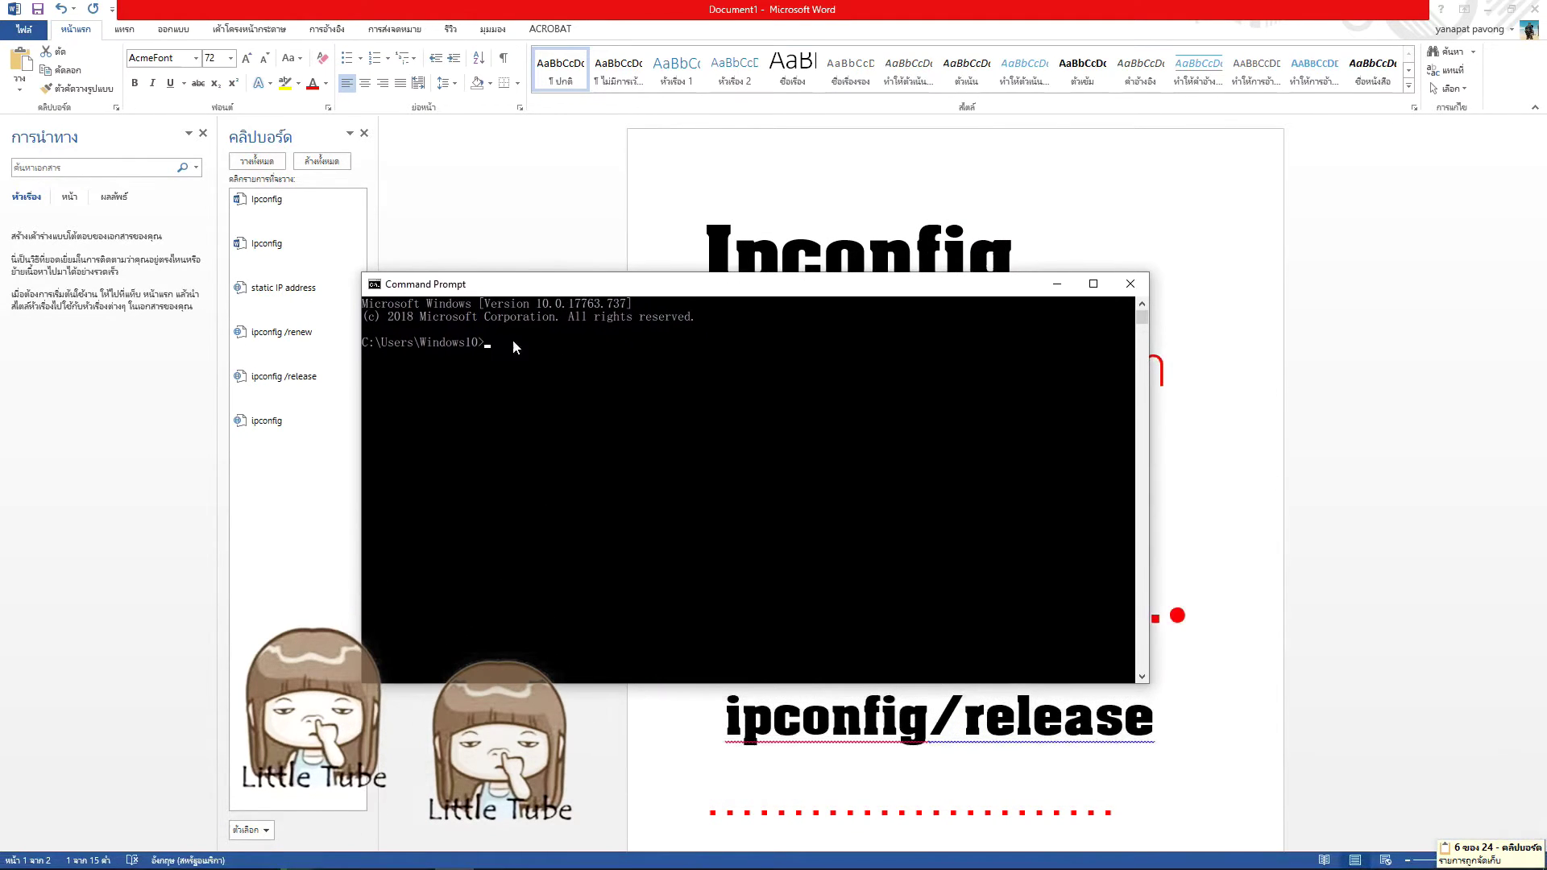